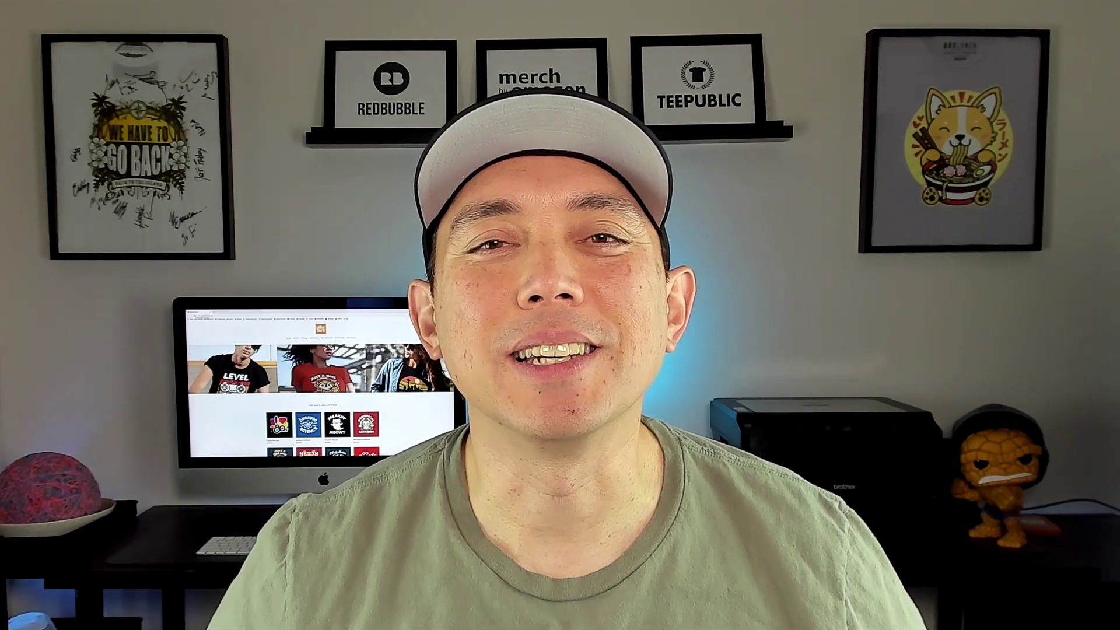
# - Open the standard t-shirt's details, centre the bee artwork horizontally and try larger and smaller artwork scales, such as 79%
pyautogui.click(368, 492)
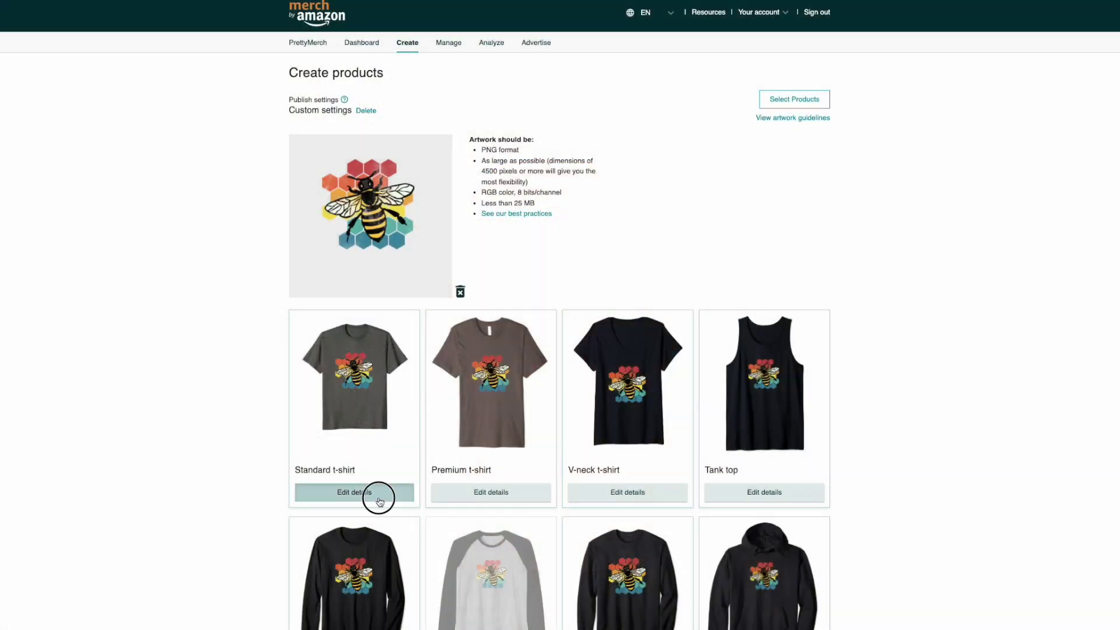
pyautogui.scroll(-4, 459, 377)
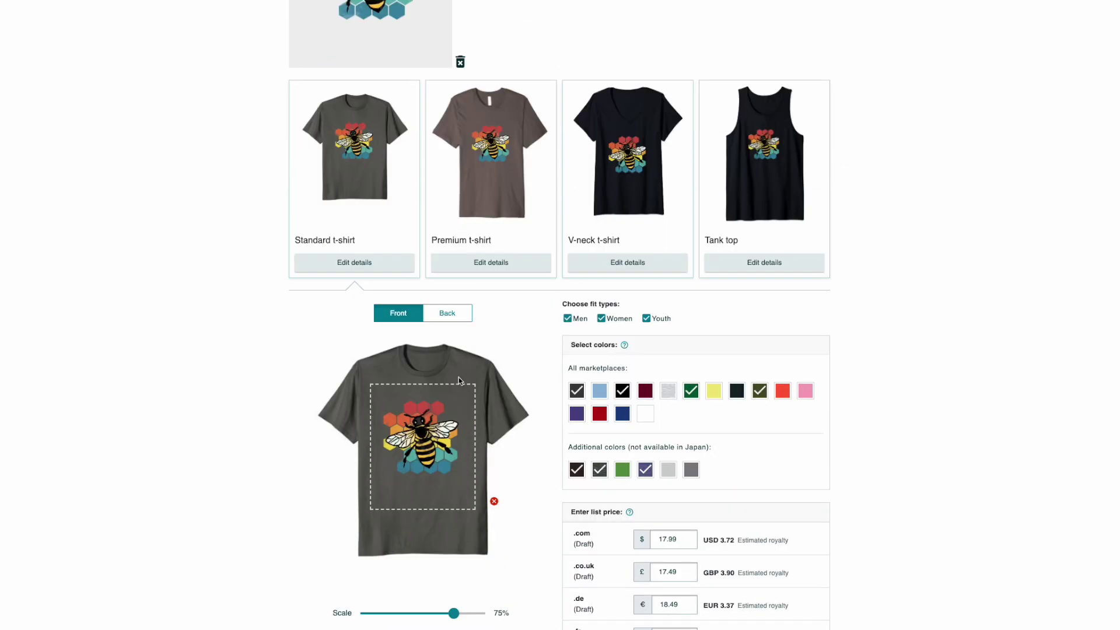
pyautogui.scroll(-3, 458, 380)
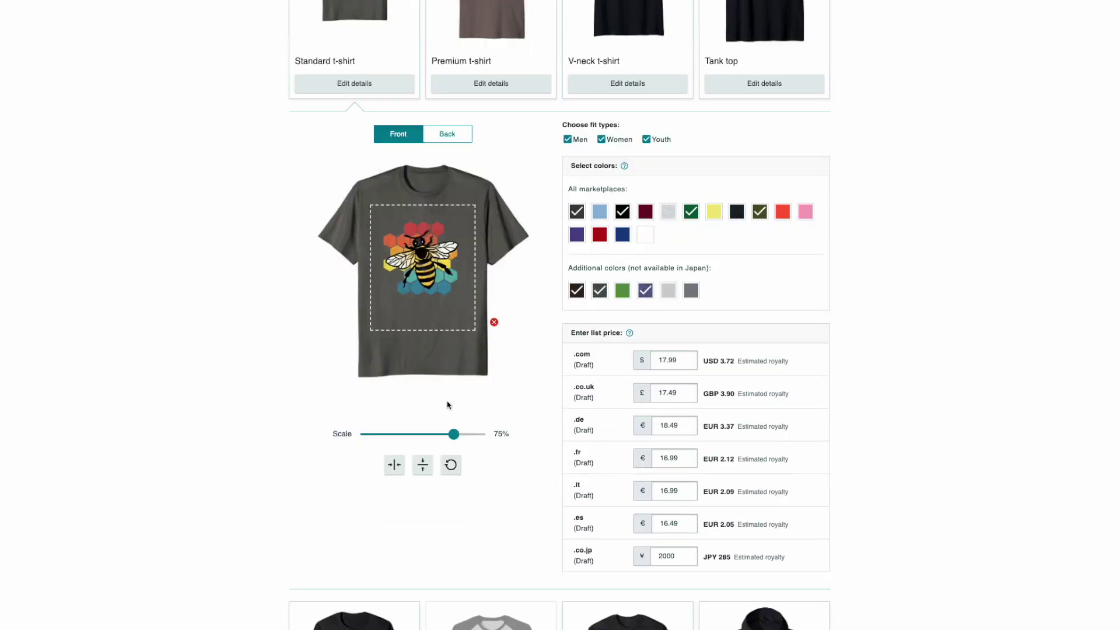
pyautogui.moveTo(449, 433)
pyautogui.mouseDown()
pyautogui.moveTo(473, 434)
pyautogui.moveTo(459, 434)
pyautogui.mouseUp()
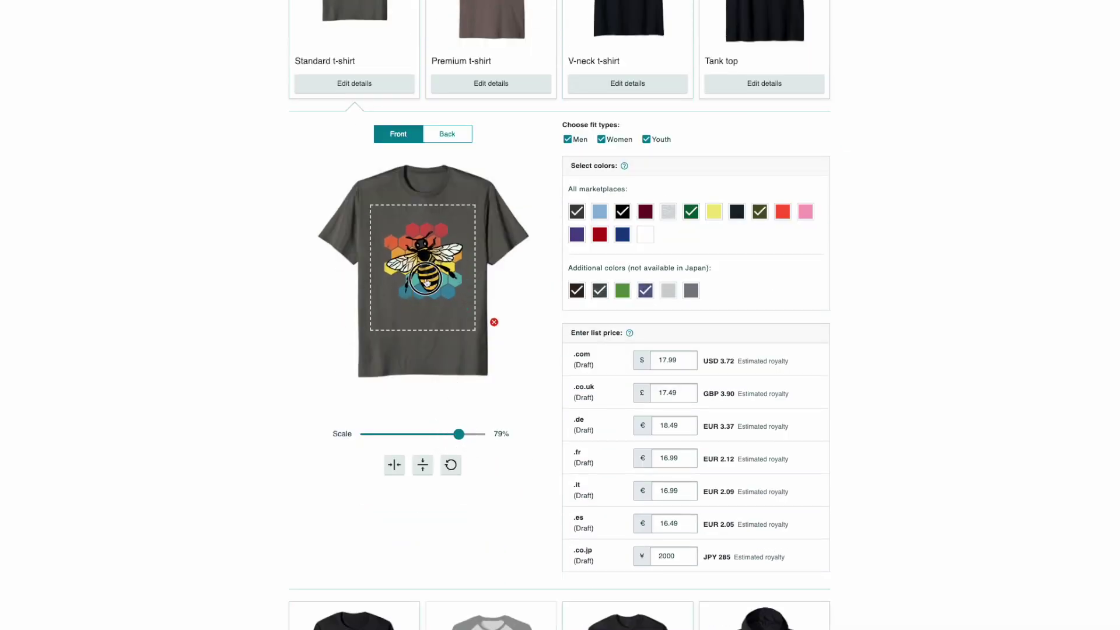
pyautogui.moveTo(459, 432)
pyautogui.mouseDown()
pyautogui.moveTo(447, 432)
pyautogui.moveTo(463, 434)
pyautogui.mouseUp()
pyautogui.click(388, 468)
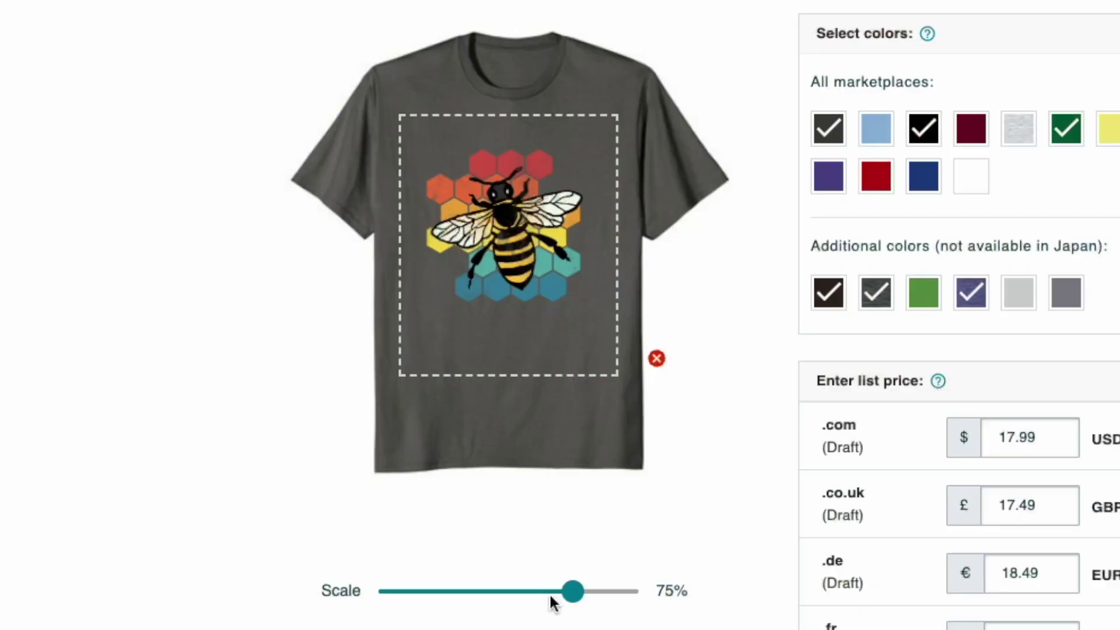
pyautogui.click(569, 591)
pyautogui.moveTo(569, 590)
pyautogui.mouseDown()
pyautogui.moveTo(546, 590)
pyautogui.moveTo(602, 593)
pyautogui.moveTo(560, 590)
pyautogui.mouseUp()
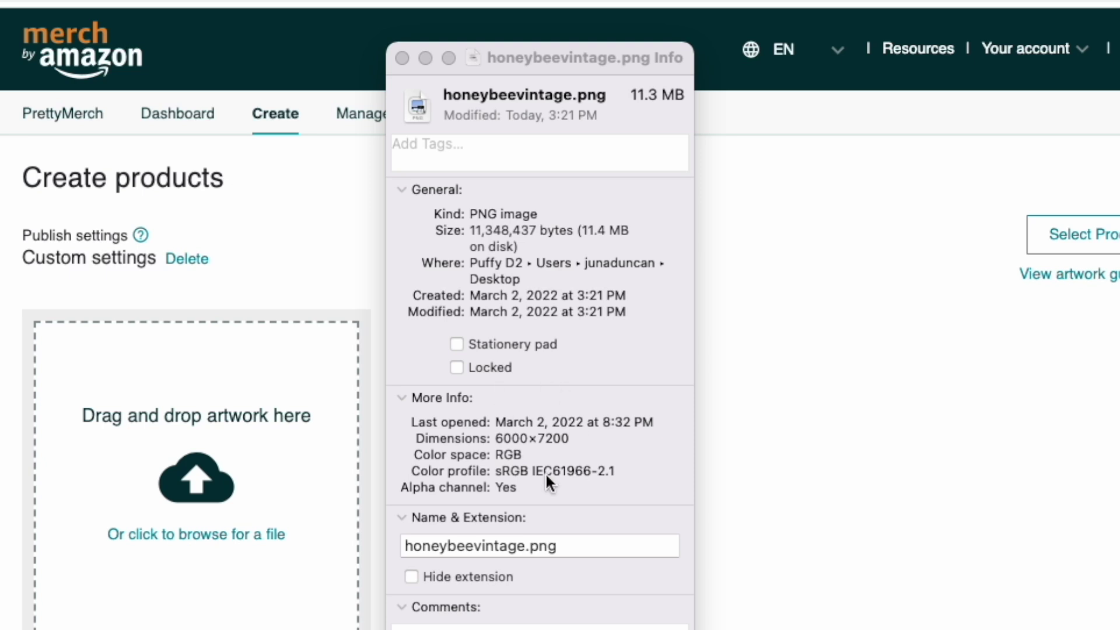
# - Close the file info window and upload honeybeevintage.png as the artwork for the new products
pyautogui.moveTo(585, 48); pyautogui.dragTo(1035, 63)
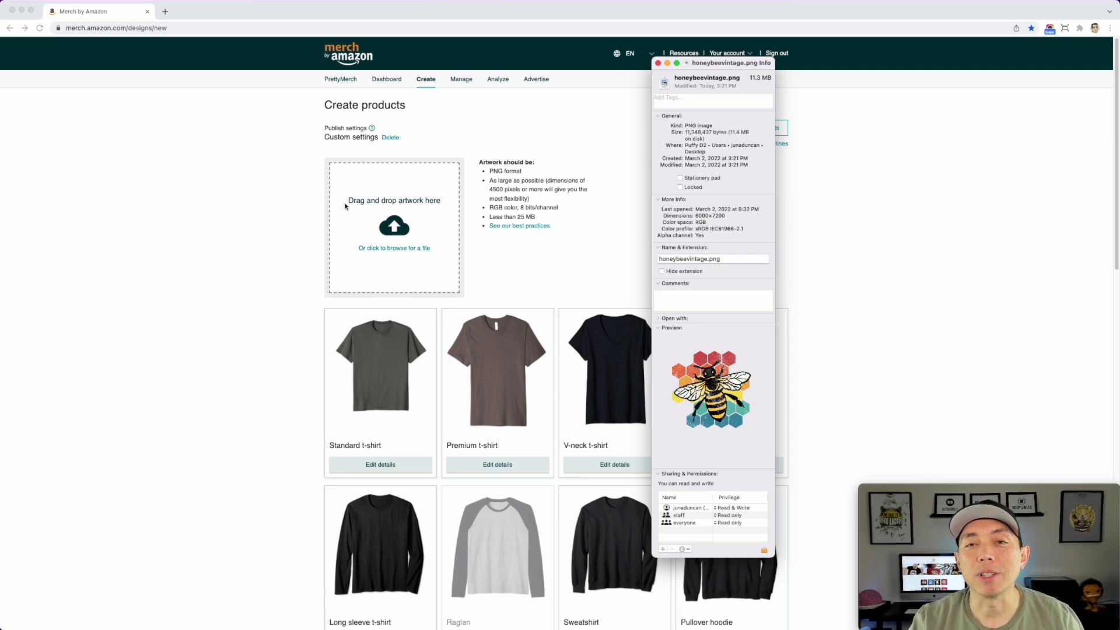
pyautogui.click(658, 63)
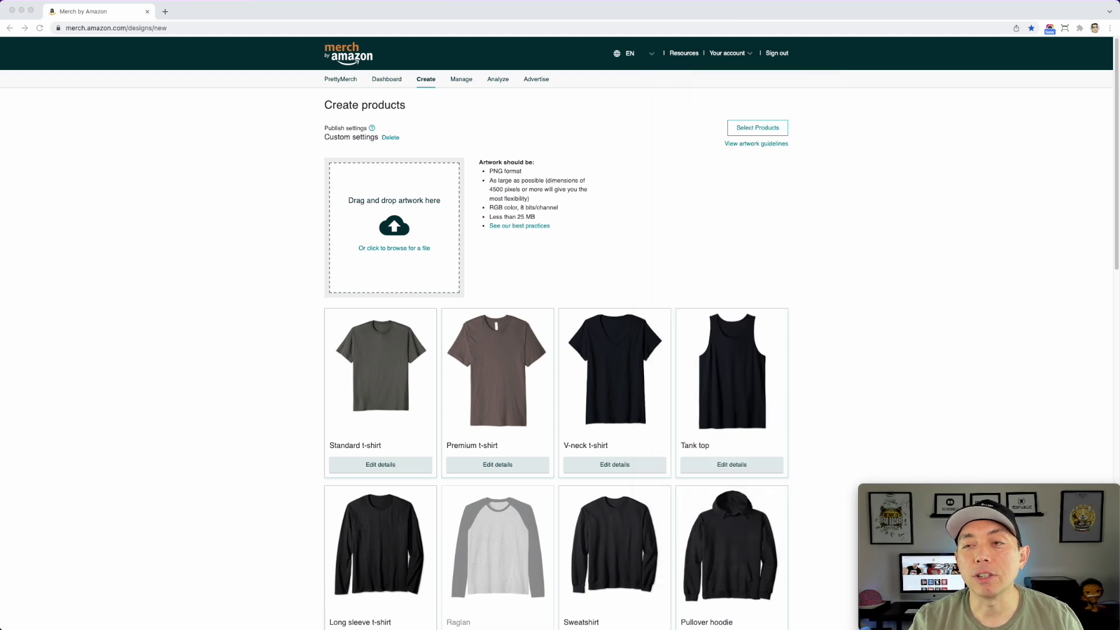
pyautogui.moveTo(924, 184); pyautogui.dragTo(400, 223)
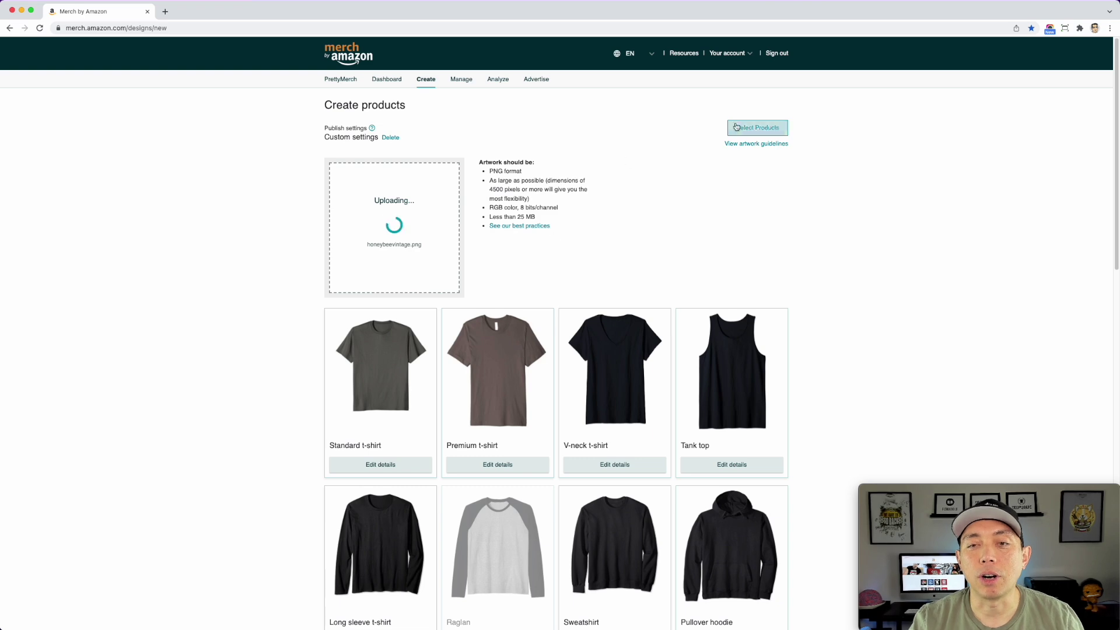
# - Select every product in all marketplaces for publishing the design and confirm the selection
pyautogui.click(757, 127)
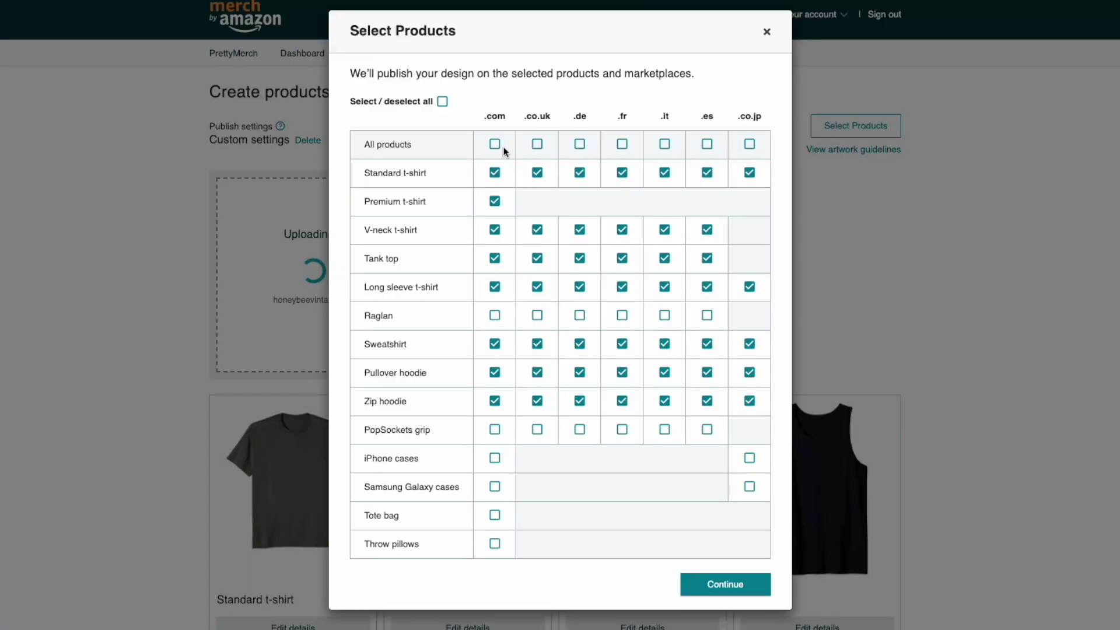
pyautogui.click(442, 102)
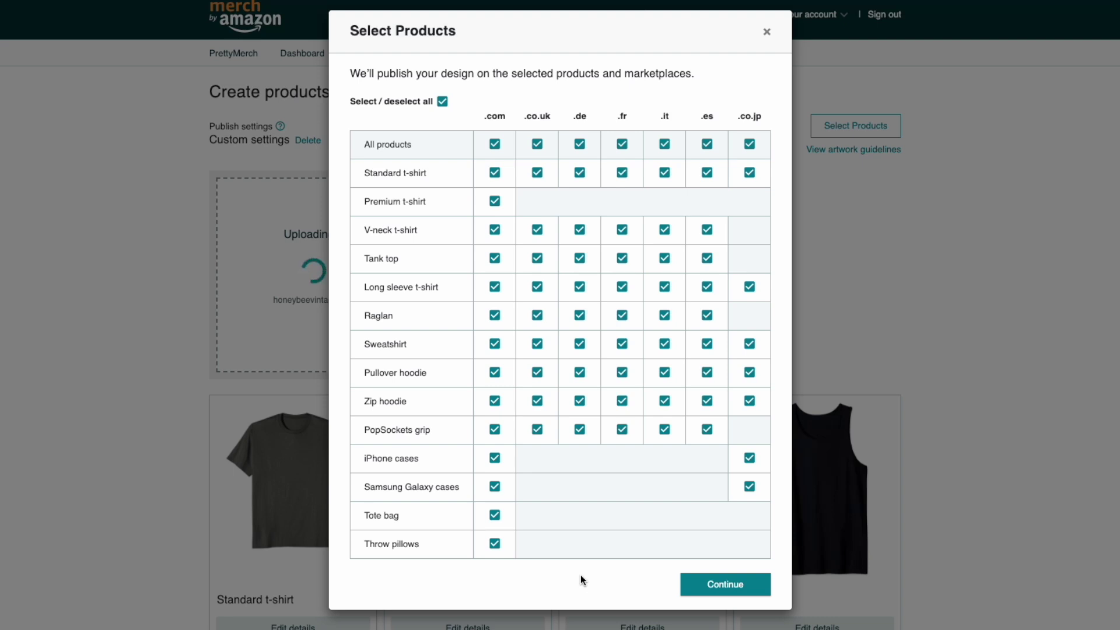
pyautogui.click(745, 583)
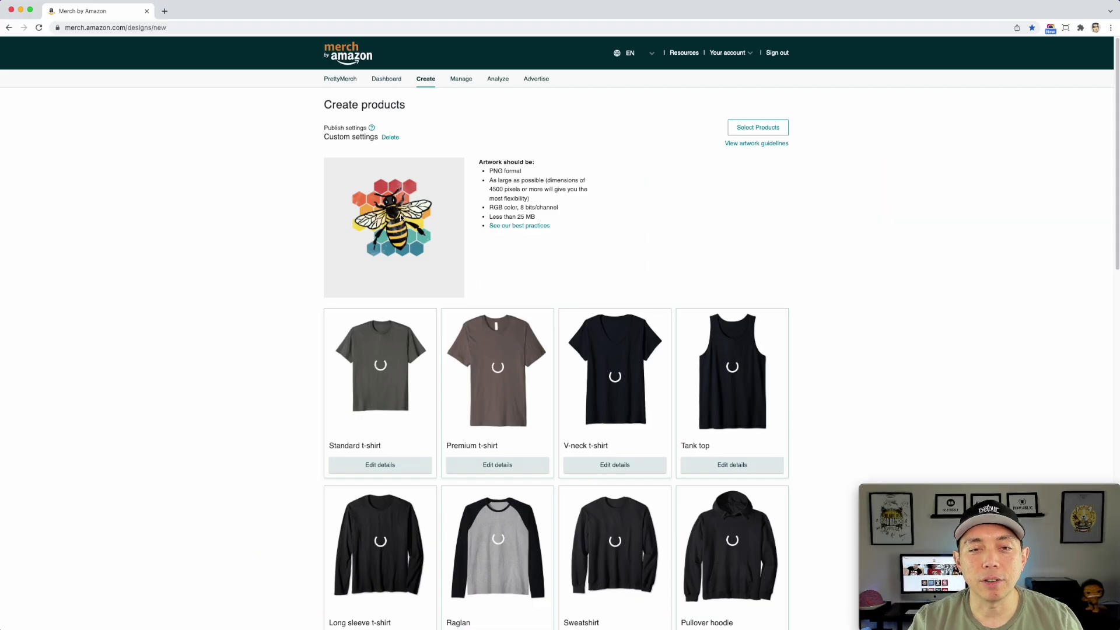
# - Examine the product previews from the standard t-shirt to the throw pillows for how the bee artwork is placed
pyautogui.scroll(-7, 468, 323)
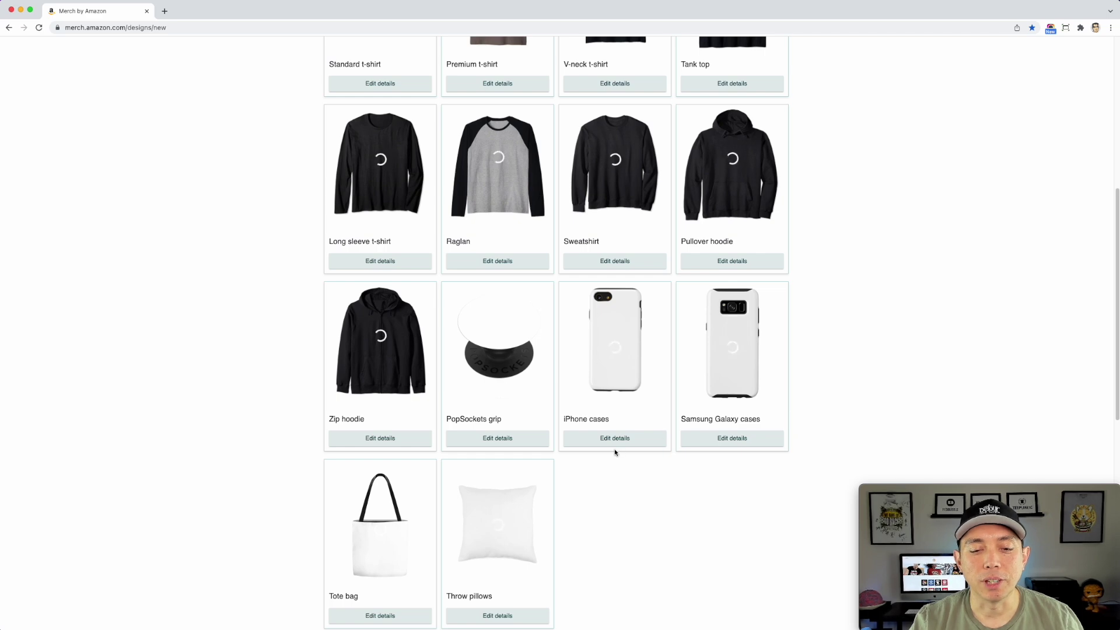
pyautogui.scroll(-2, 614, 451)
pyautogui.scroll(6, 614, 452)
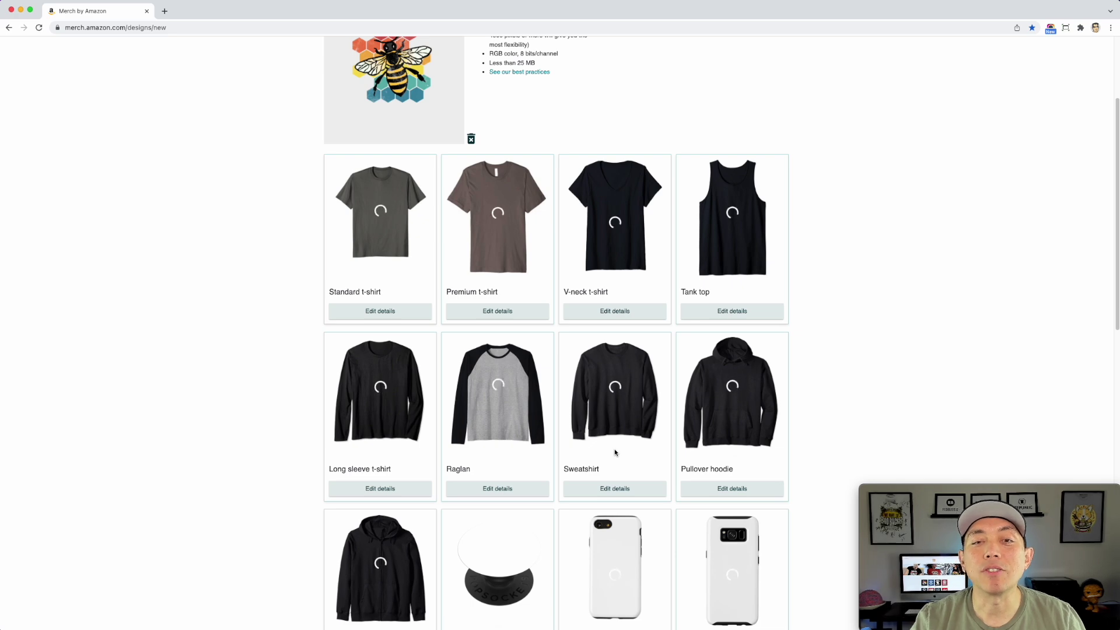
pyautogui.click(383, 313)
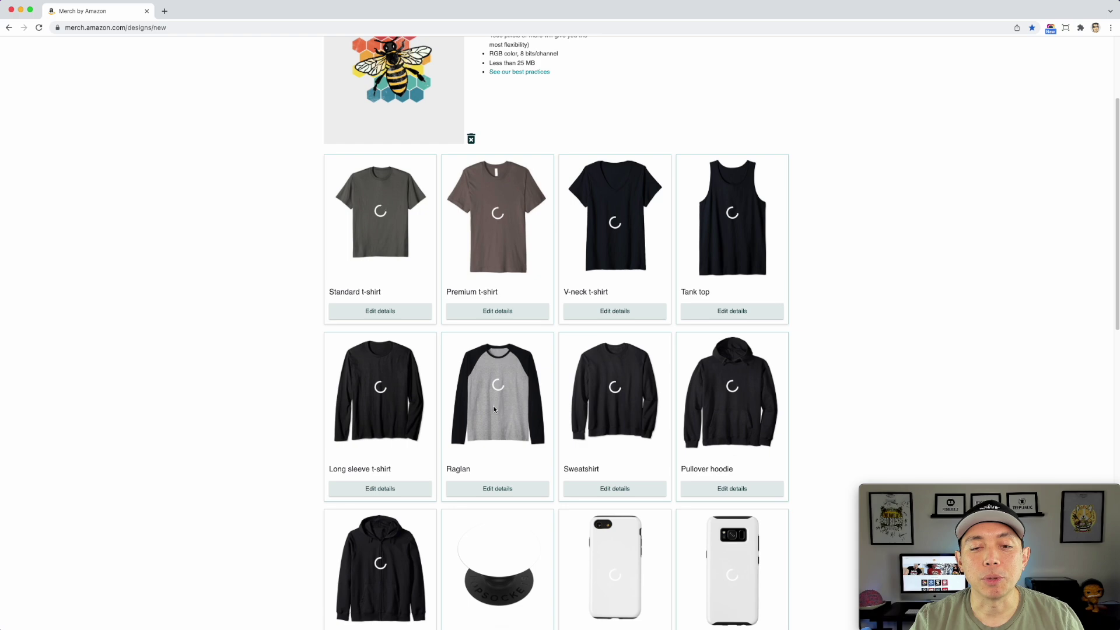
pyautogui.scroll(-1, 626, 423)
pyautogui.scroll(-2, 626, 422)
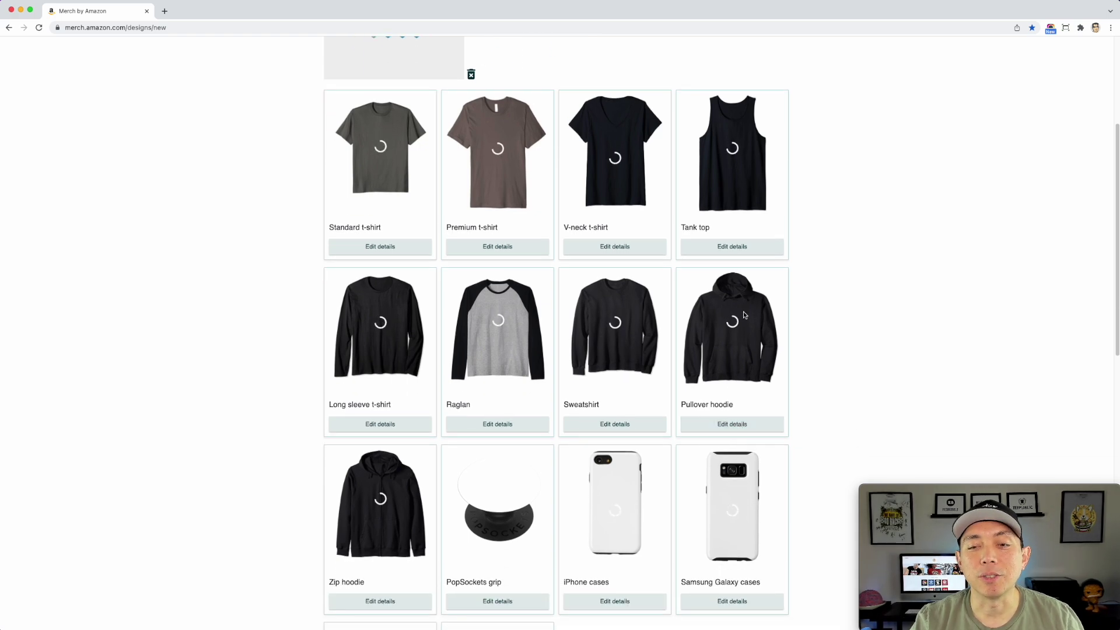
pyautogui.scroll(-6, 504, 445)
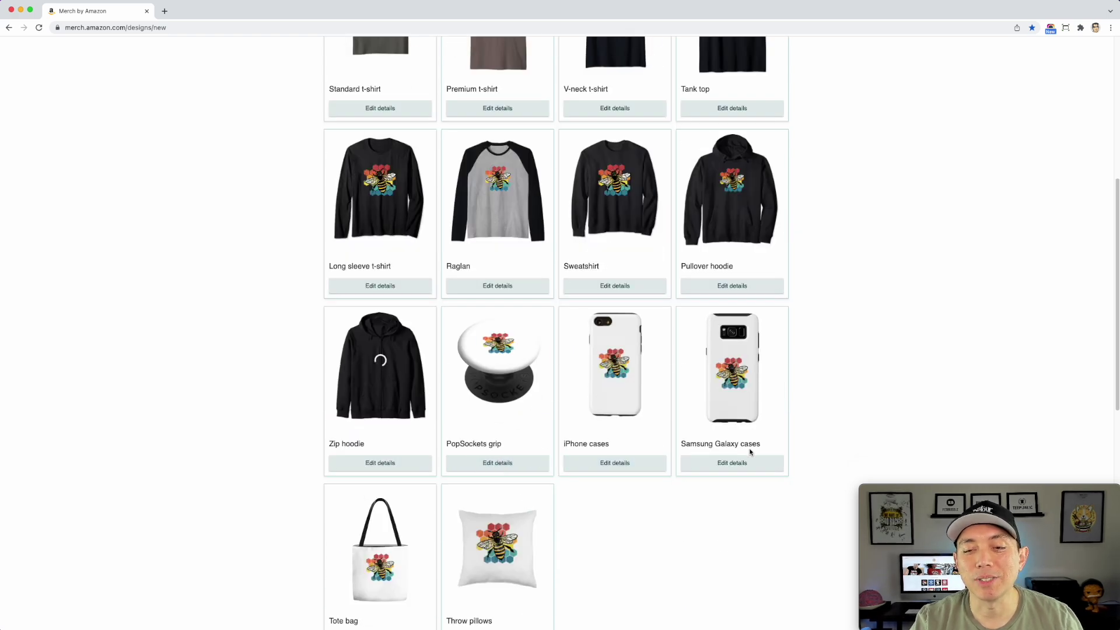
pyautogui.scroll(-4, 458, 492)
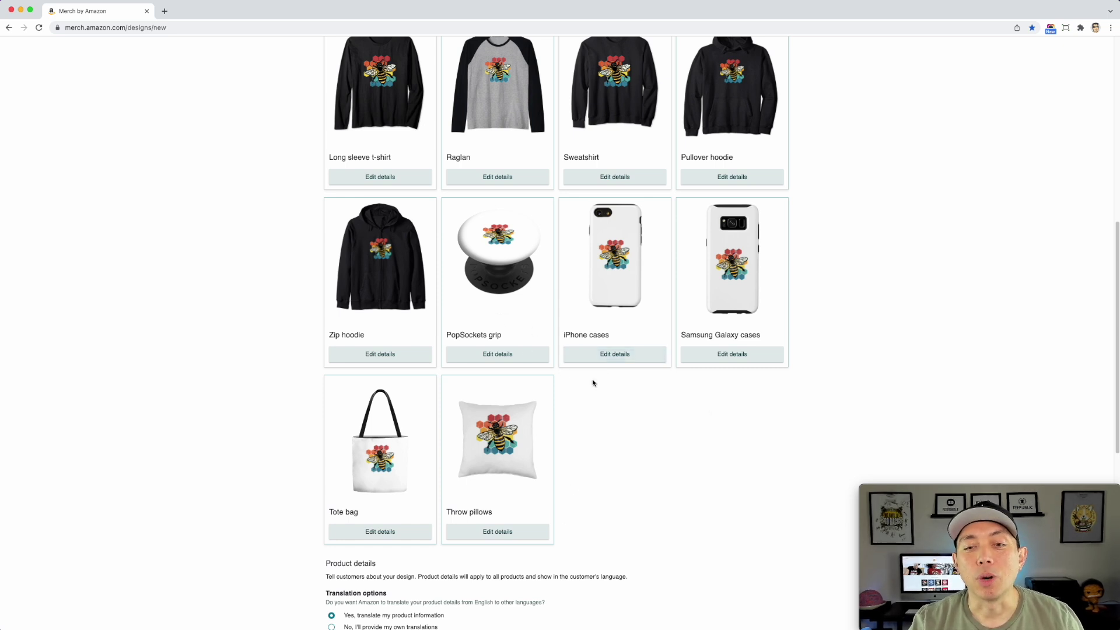
pyautogui.scroll(2, 597, 432)
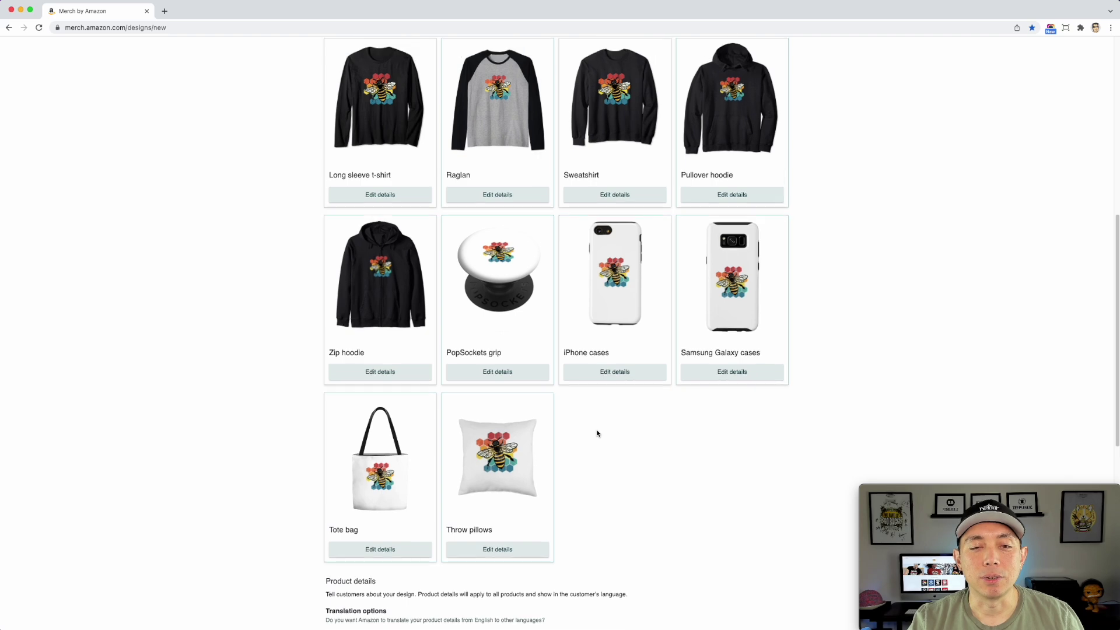
pyautogui.scroll(4, 597, 433)
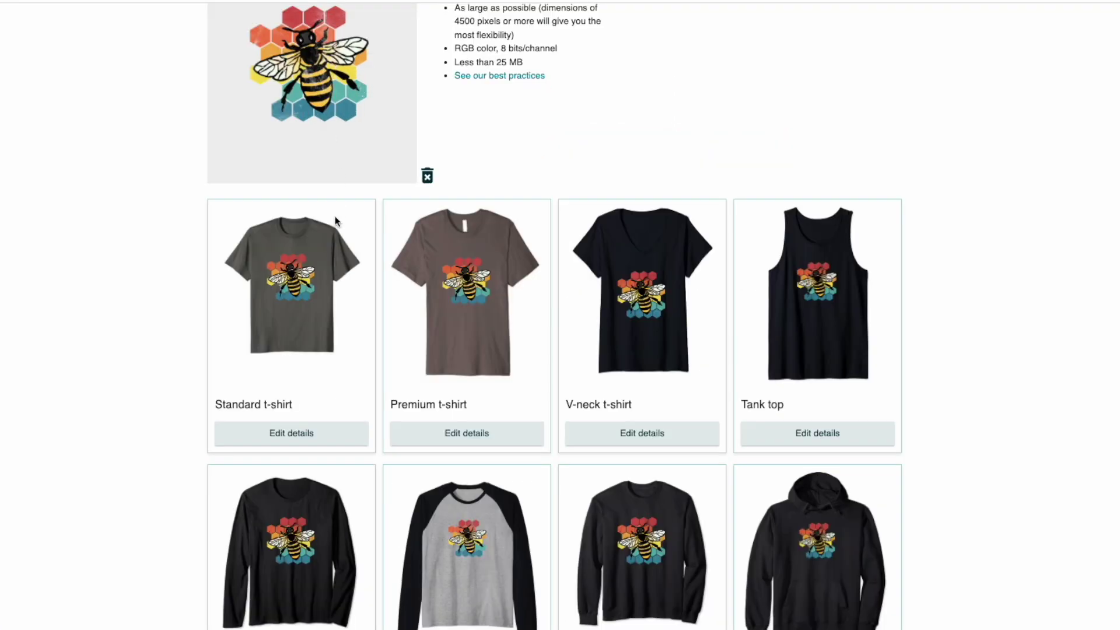
pyautogui.scroll(1, 367, 45)
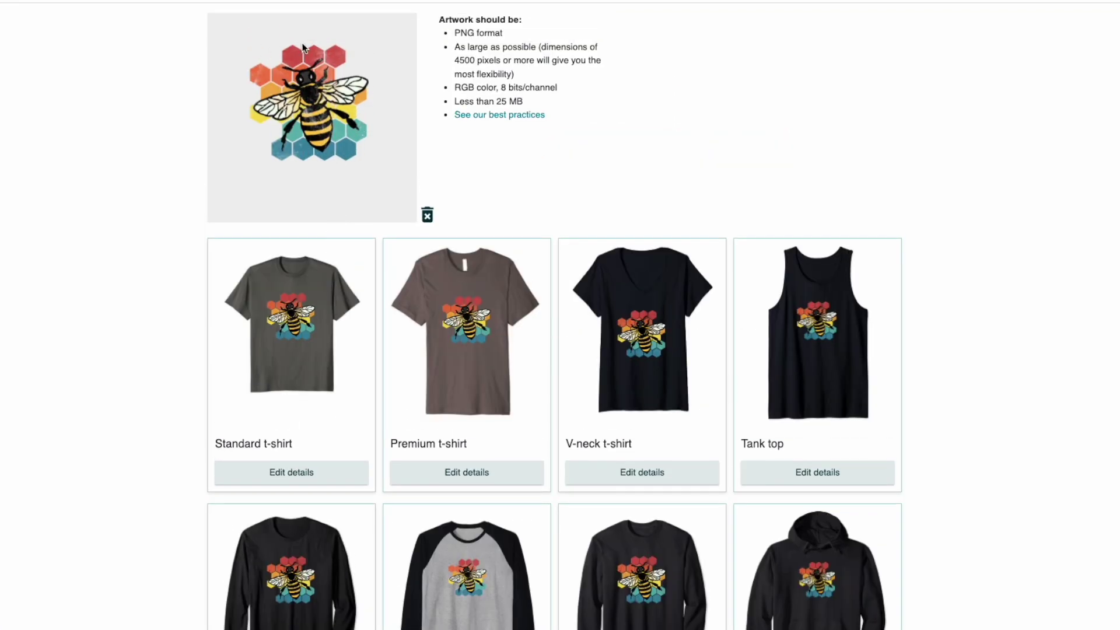
# - Open the standard t-shirt's details and try the bee artwork at 86% and 47% scale, ending at 100%
pyautogui.click(316, 476)
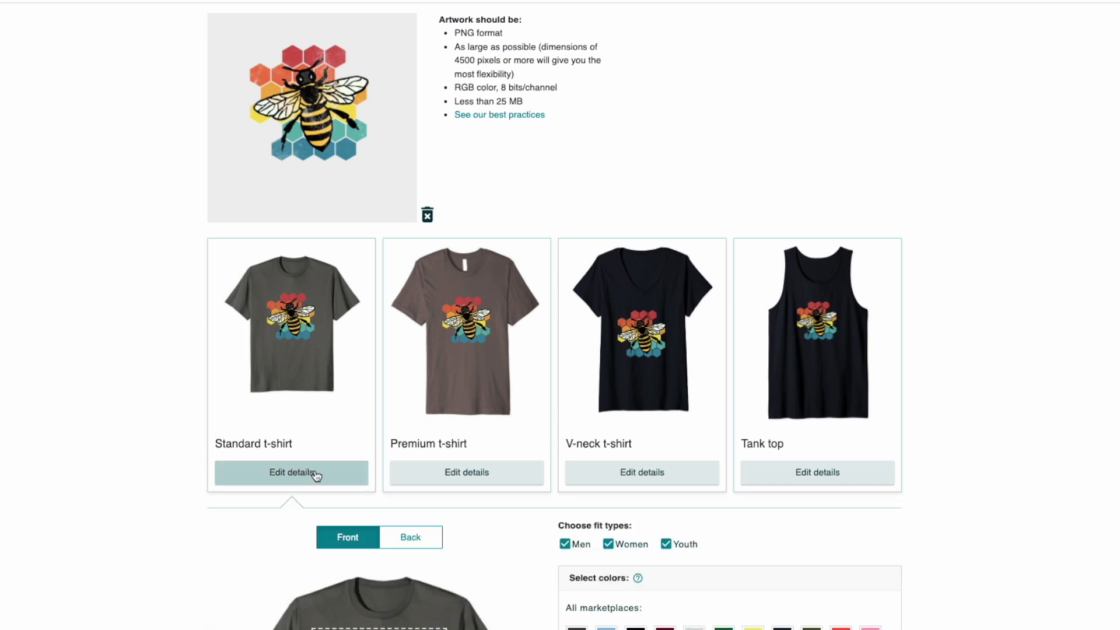
pyautogui.scroll(-8, 443, 431)
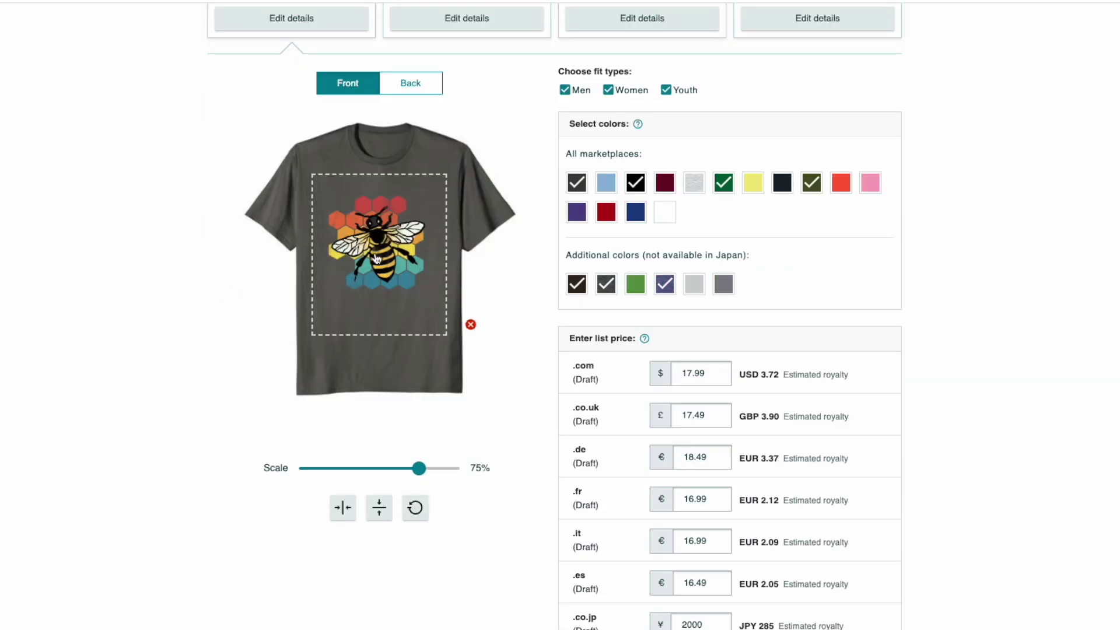
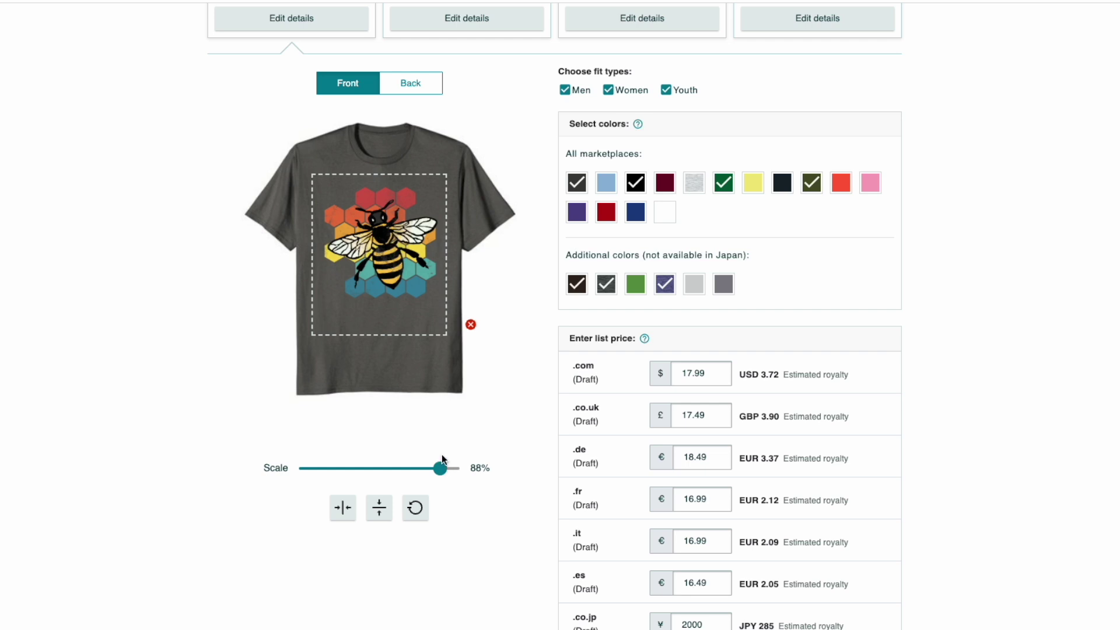
pyautogui.moveTo(440, 468); pyautogui.dragTo(437, 468)
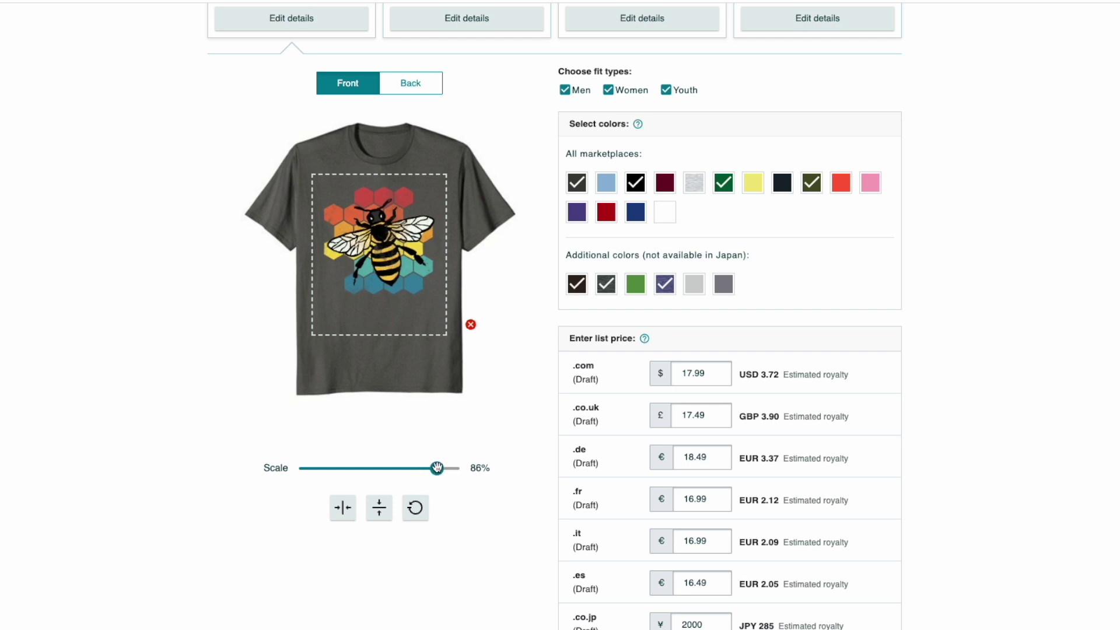
pyautogui.moveTo(436, 467); pyautogui.dragTo(484, 469)
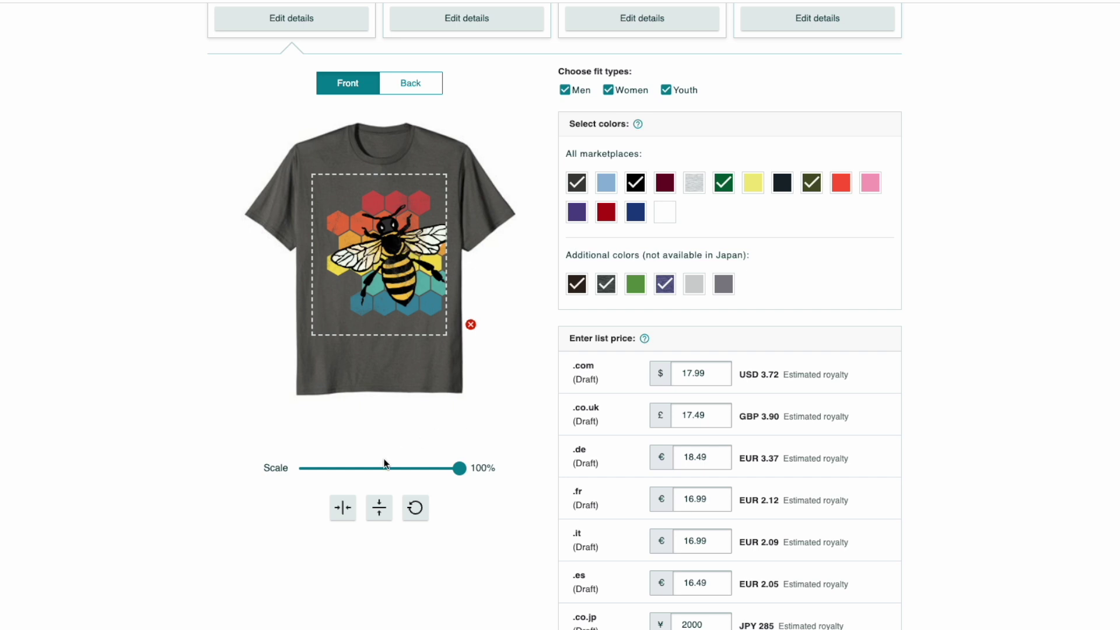
pyautogui.moveTo(442, 468); pyautogui.dragTo(374, 468)
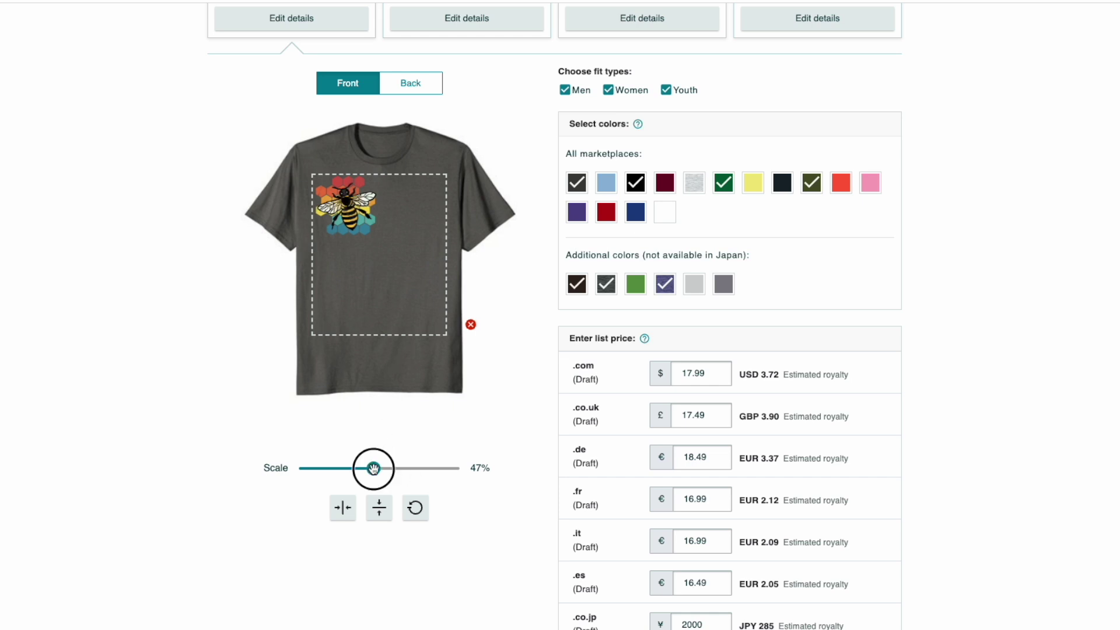
pyautogui.moveTo(374, 466); pyautogui.dragTo(459, 468)
# - Reduce the bee artwork's scale to 88% and reposition it inside the standard t-shirt's print area
pyautogui.moveTo(397, 242); pyautogui.dragTo(384, 230)
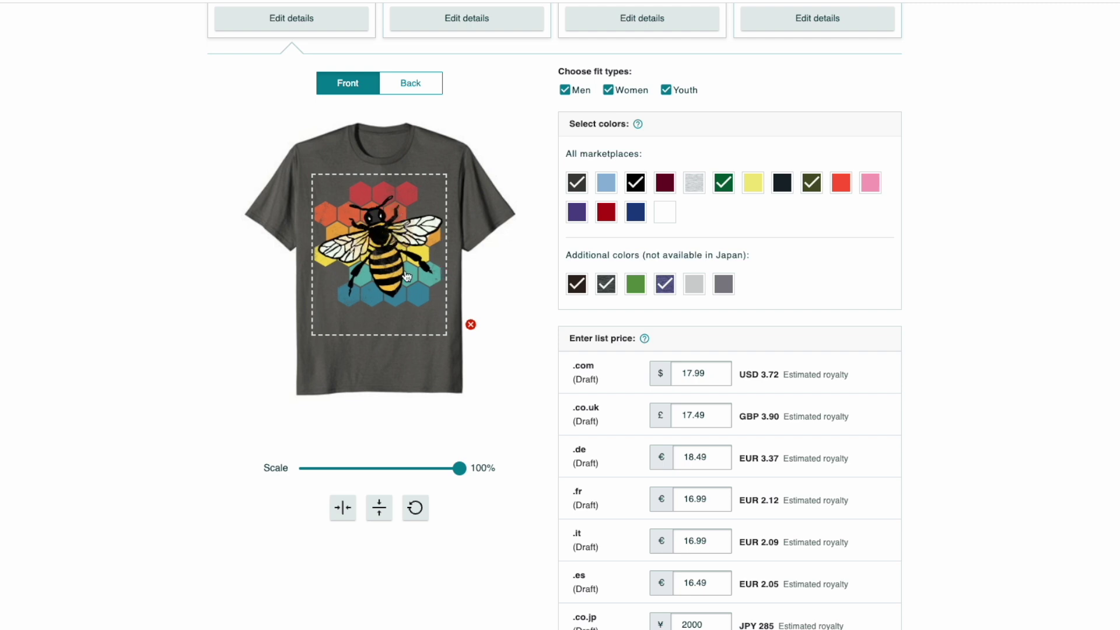
pyautogui.moveTo(460, 467); pyautogui.dragTo(440, 467)
pyautogui.click(384, 247)
pyautogui.moveTo(384, 248); pyautogui.dragTo(393, 259)
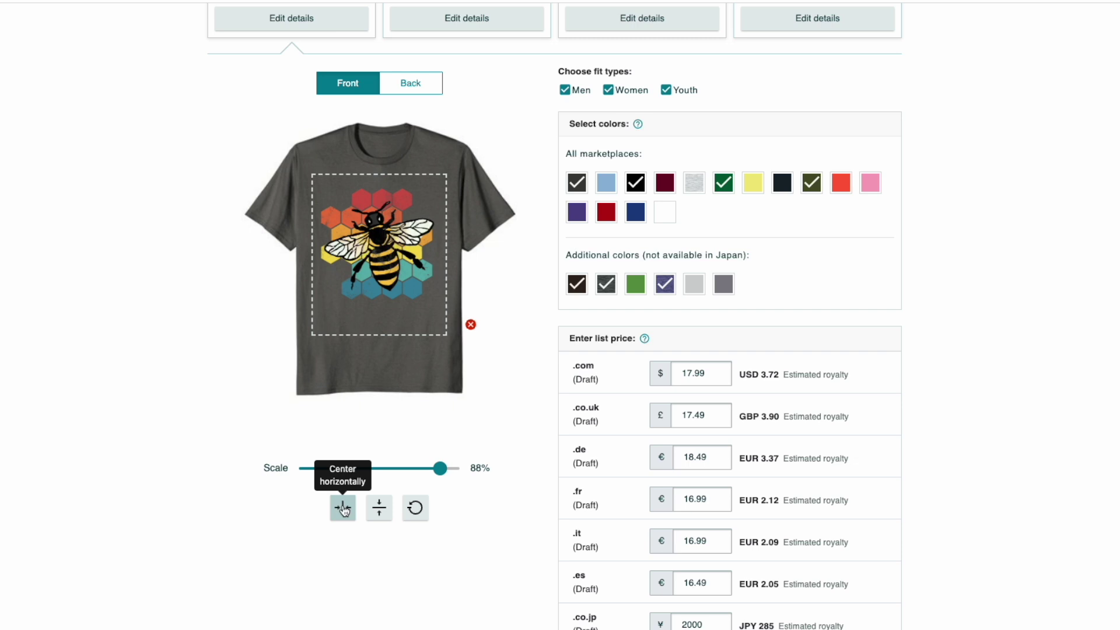
# - Centre the bee artwork horizontally and vertically in the standard t-shirt's print area
pyautogui.click(344, 509)
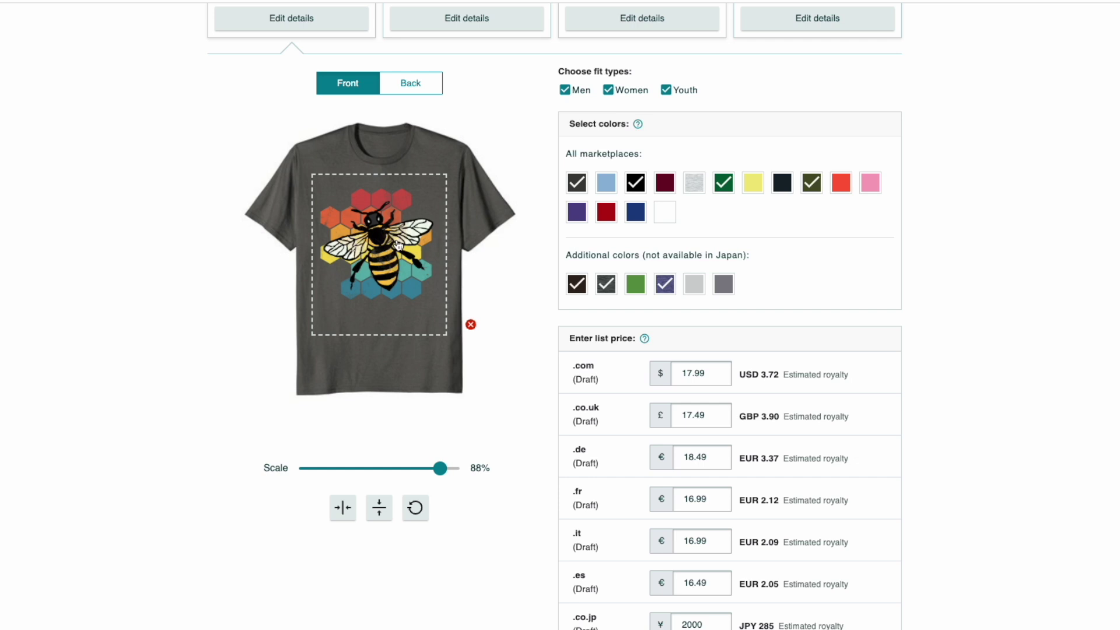
pyautogui.moveTo(393, 226); pyautogui.dragTo(393, 226)
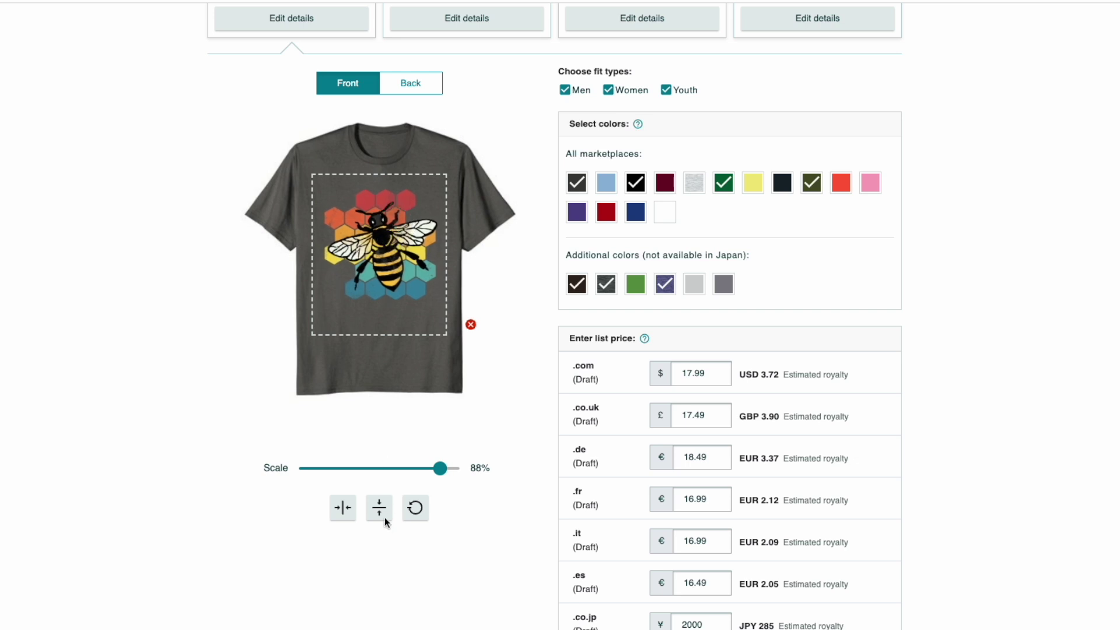
pyautogui.click(379, 507)
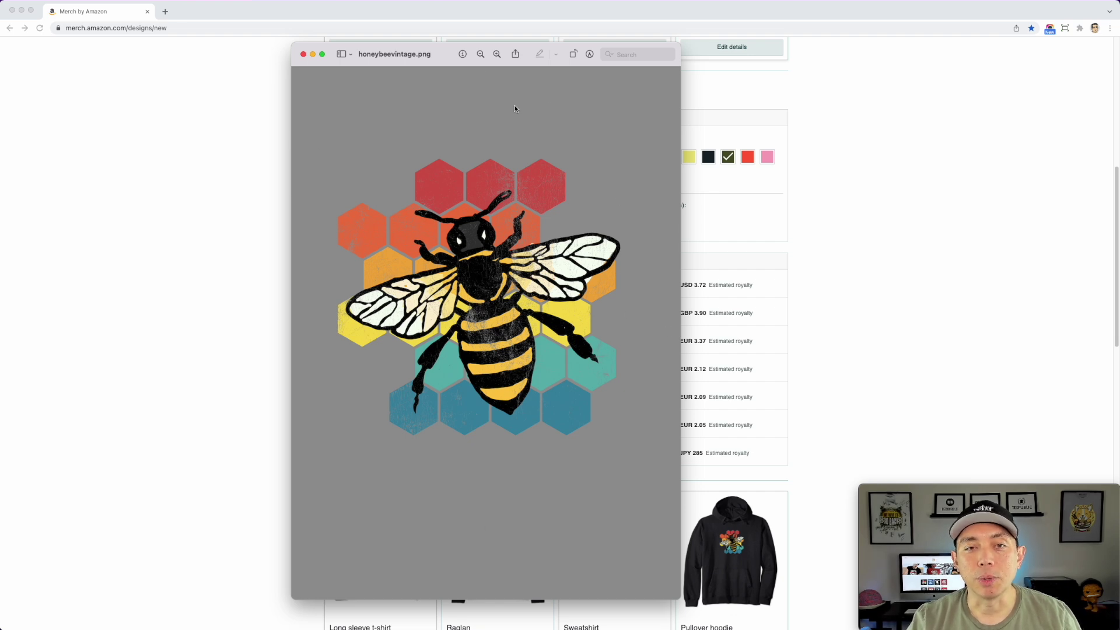
# - Close the honeybeevintage.png preview and move the bee artwork slightly lower within the standard t-shirt's print area
pyautogui.click(304, 54)
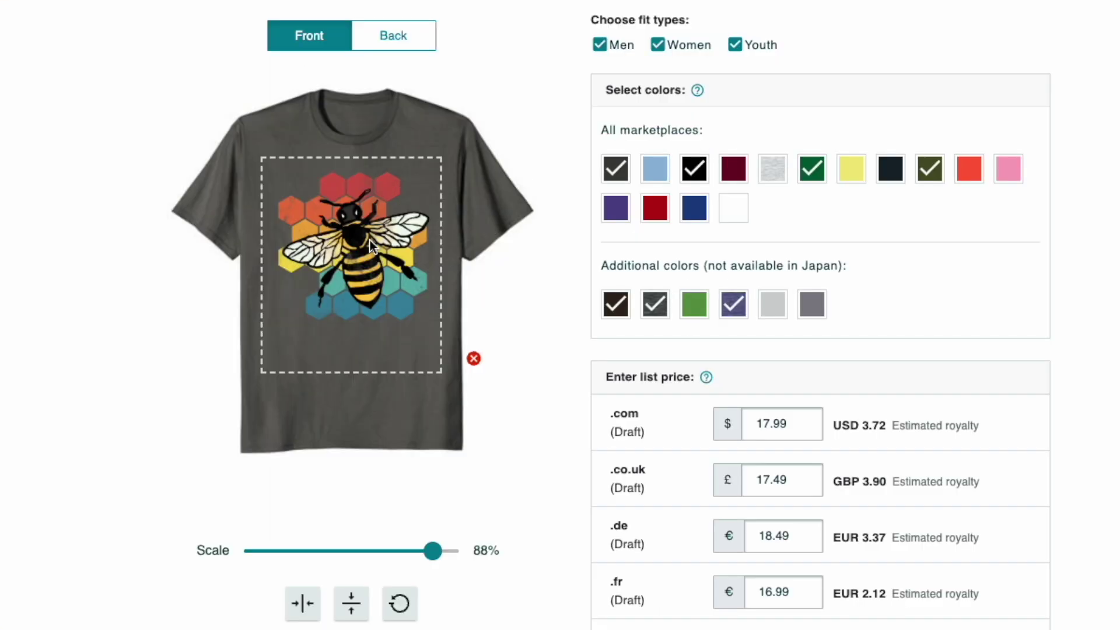
pyautogui.moveTo(365, 234)
pyautogui.mouseDown()
pyautogui.moveTo(356, 236)
pyautogui.moveTo(372, 242)
pyautogui.moveTo(359, 245)
pyautogui.mouseUp()
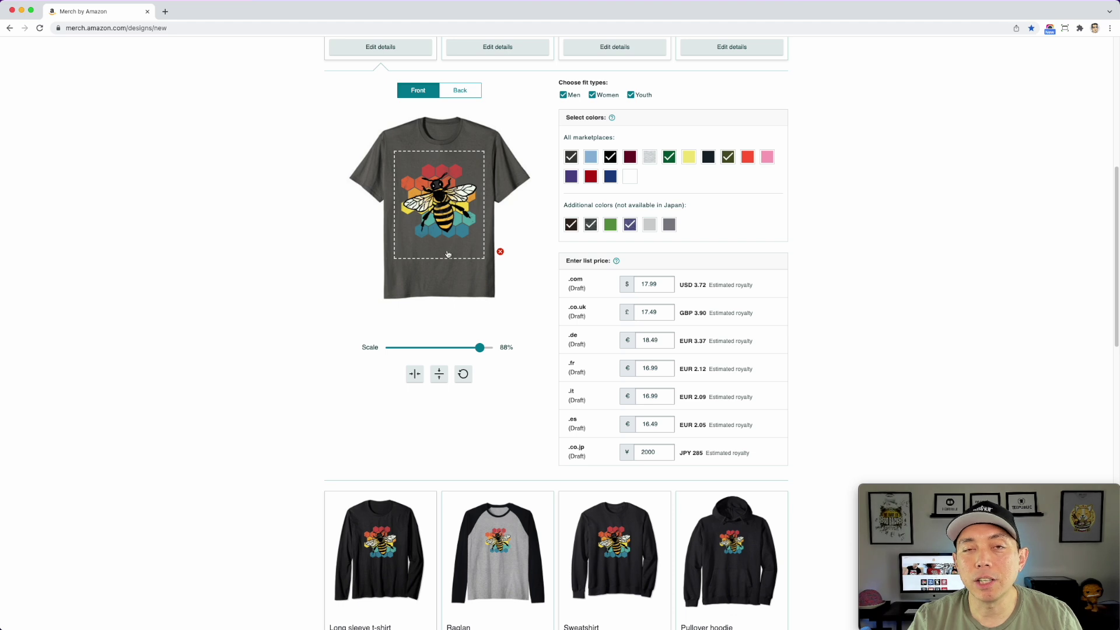
pyautogui.scroll(2, 452, 233)
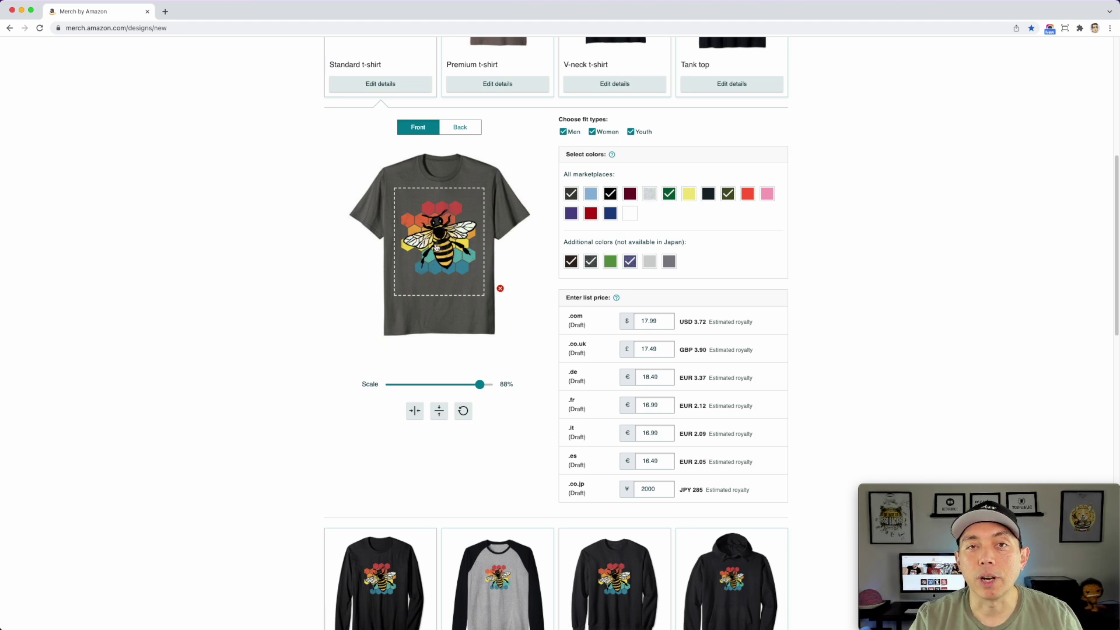
# - Remove the bee artwork from the standard t-shirt's front and upload honeybeevintage.png from the Desktop in its place
pyautogui.click(500, 289)
pyautogui.scroll(3, 469, 268)
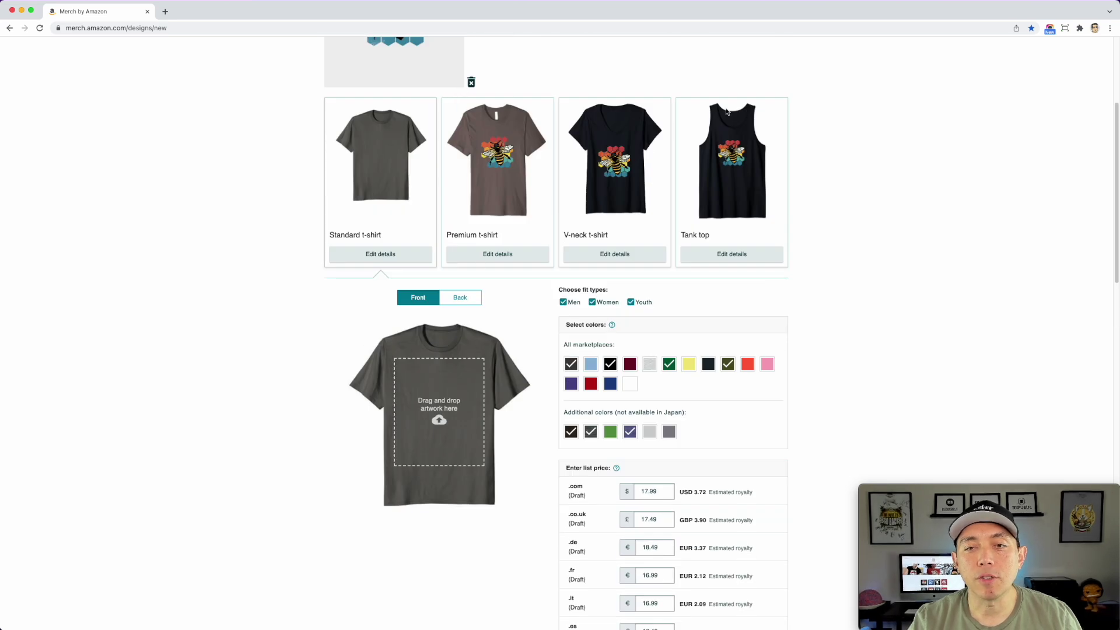
pyautogui.scroll(-5, 667, 373)
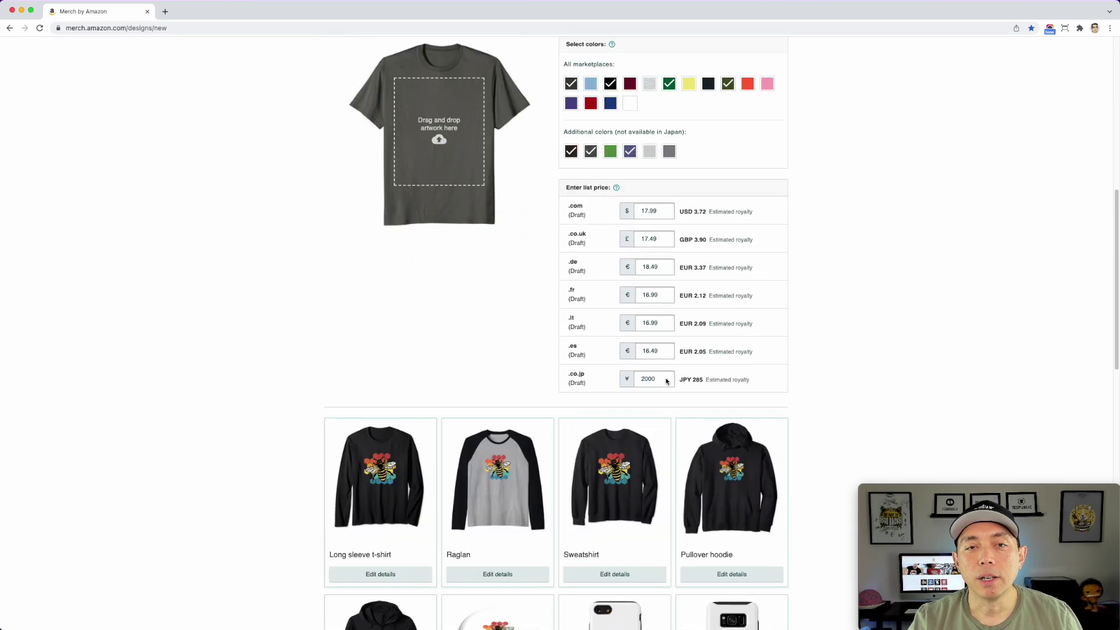
pyautogui.scroll(3, 667, 380)
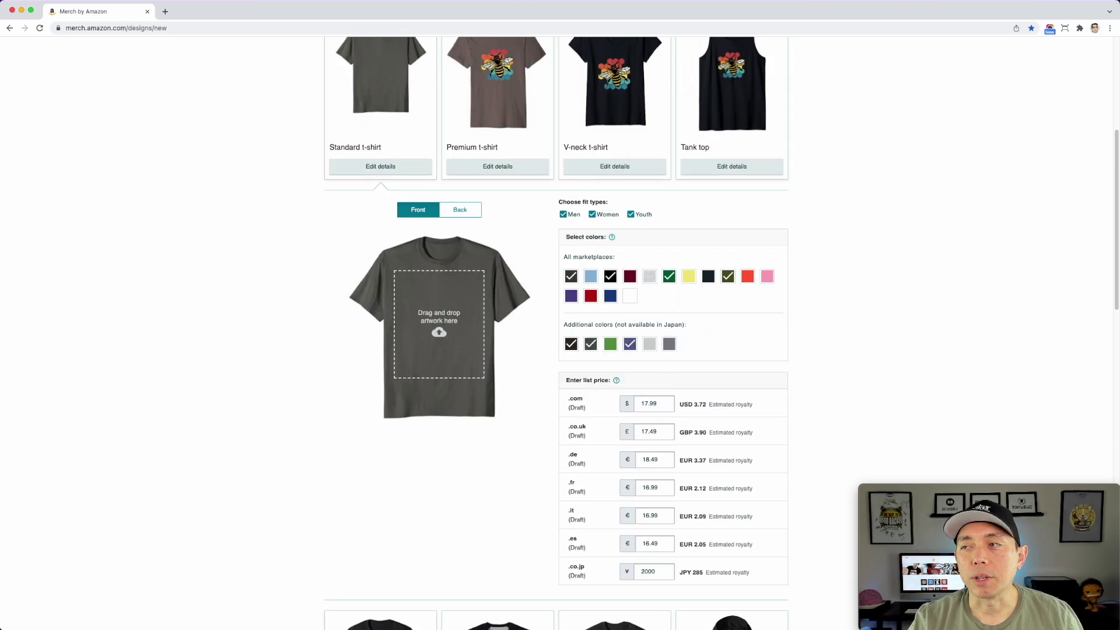
pyautogui.click(446, 323)
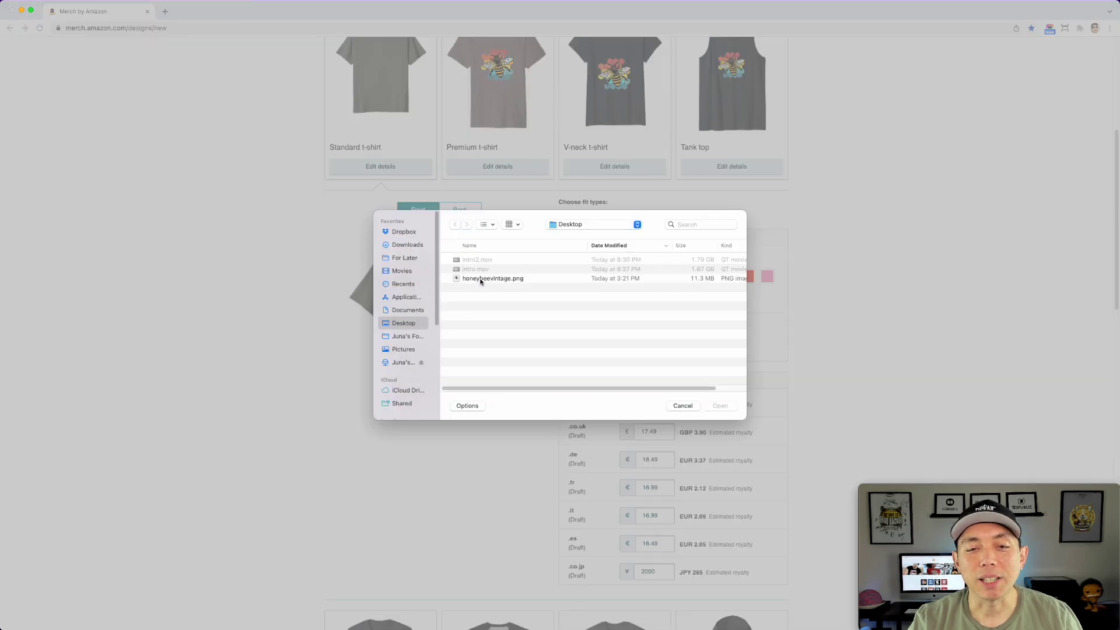
pyautogui.click(481, 280)
pyautogui.click(719, 405)
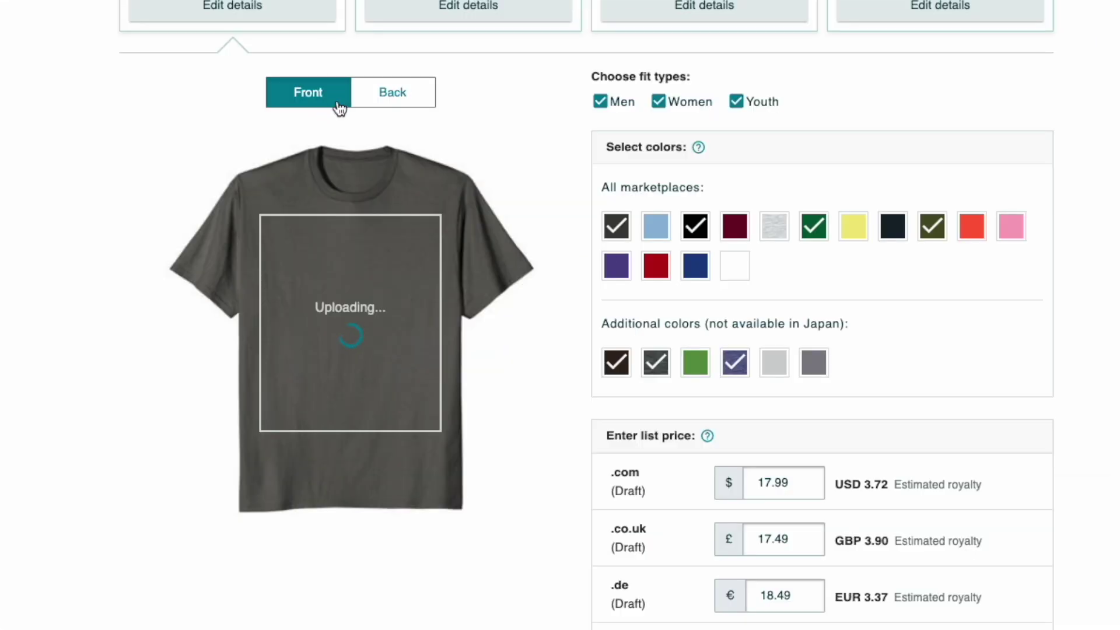
# - Check the standard t-shirt's back, and on its front set the bee artwork's scale to 84% and re-centre it horizontally
pyautogui.click(394, 96)
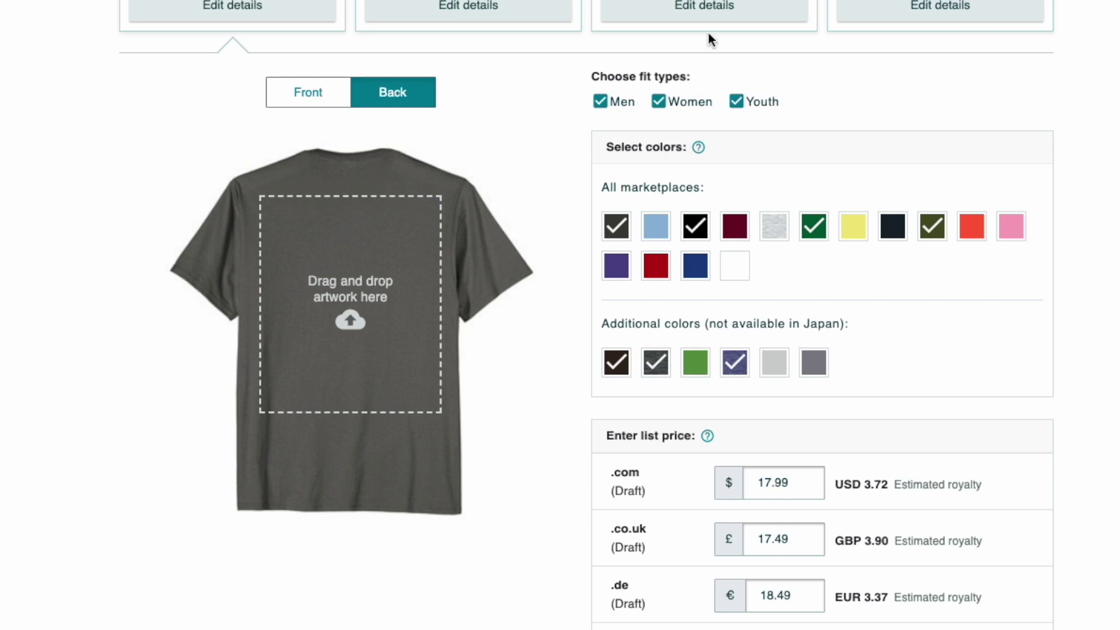
pyautogui.click(315, 94)
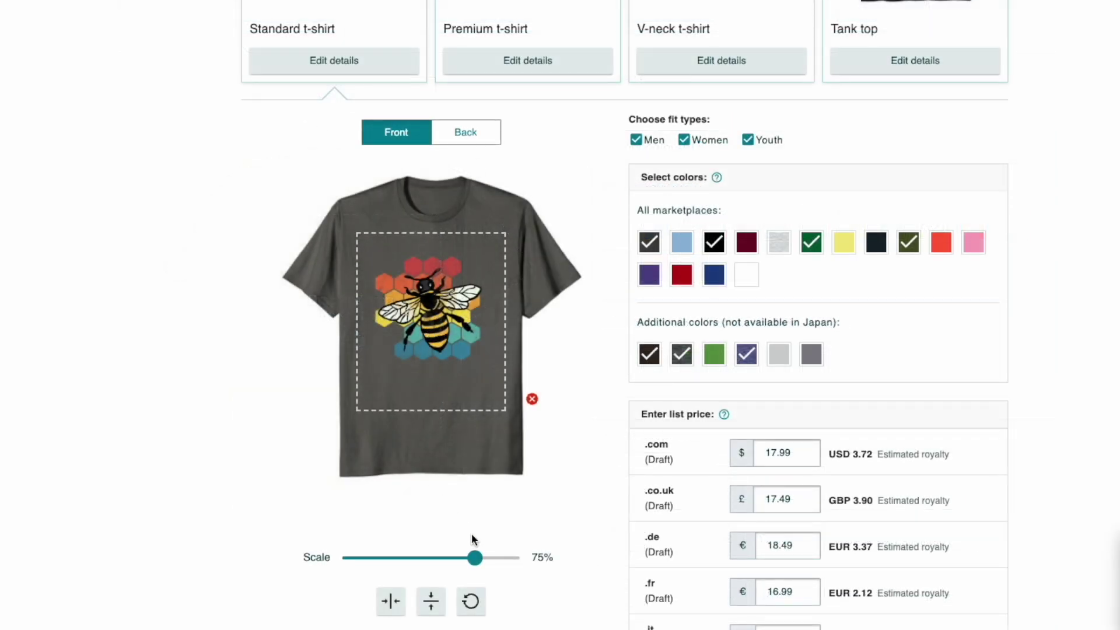
pyautogui.moveTo(475, 557); pyautogui.dragTo(493, 558)
pyautogui.moveTo(455, 342); pyautogui.dragTo(461, 346)
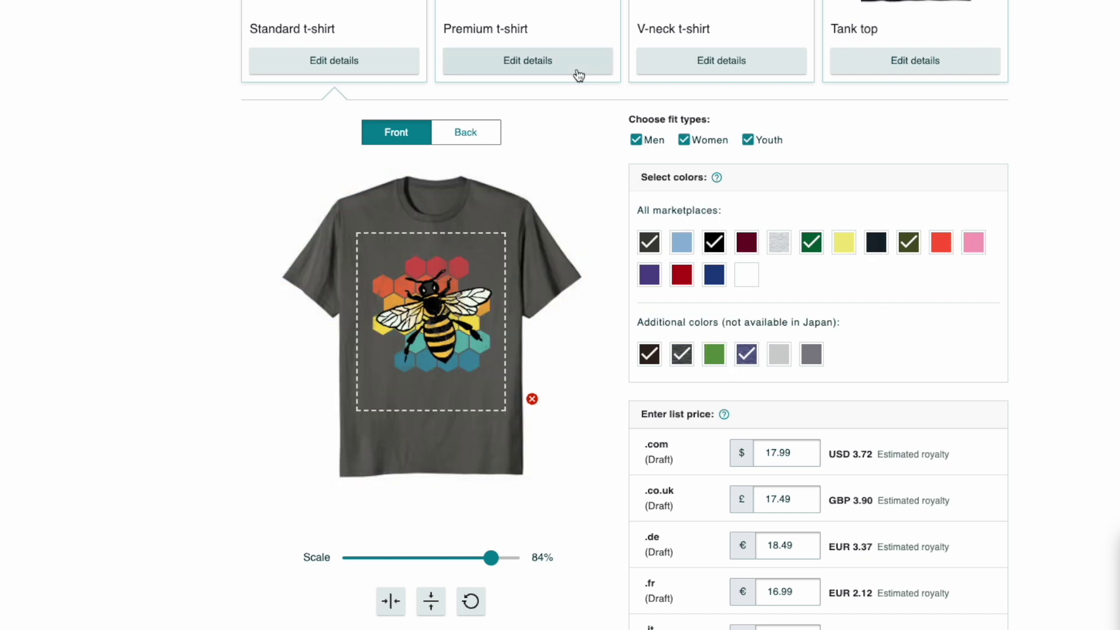
# - Set the bee artwork's scale to 88% on the premium t-shirt and position it in the upper middle of the print area
pyautogui.click(553, 61)
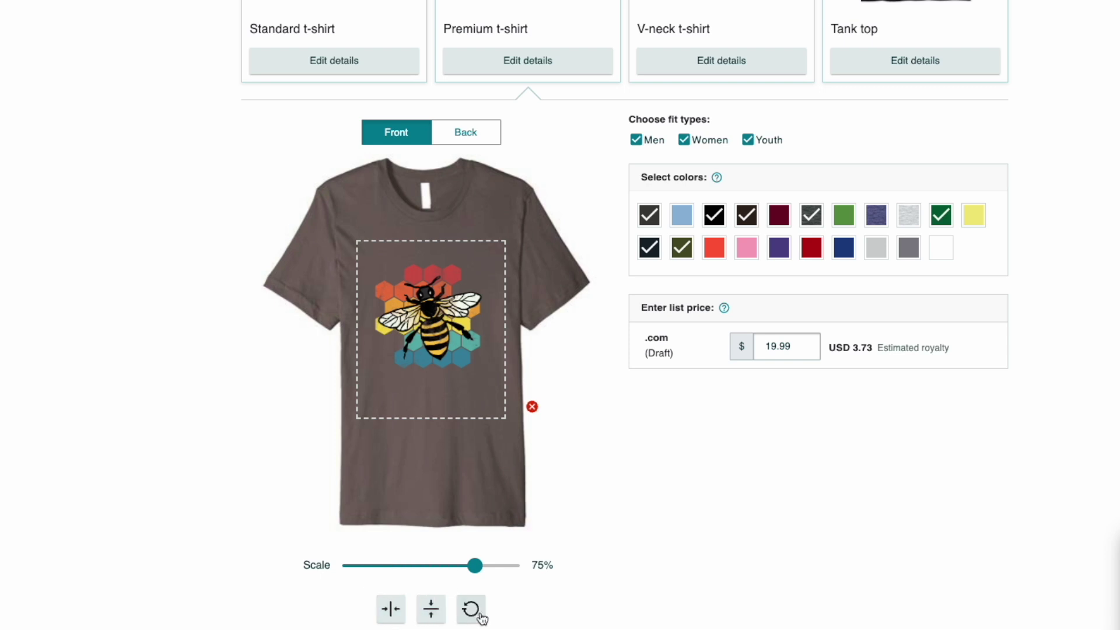
pyautogui.click(476, 565)
pyautogui.moveTo(476, 566); pyautogui.dragTo(489, 565)
pyautogui.click(452, 344)
pyautogui.moveTo(453, 344); pyautogui.dragTo(451, 337)
pyautogui.click(491, 566)
pyautogui.moveTo(491, 566); pyautogui.dragTo(497, 566)
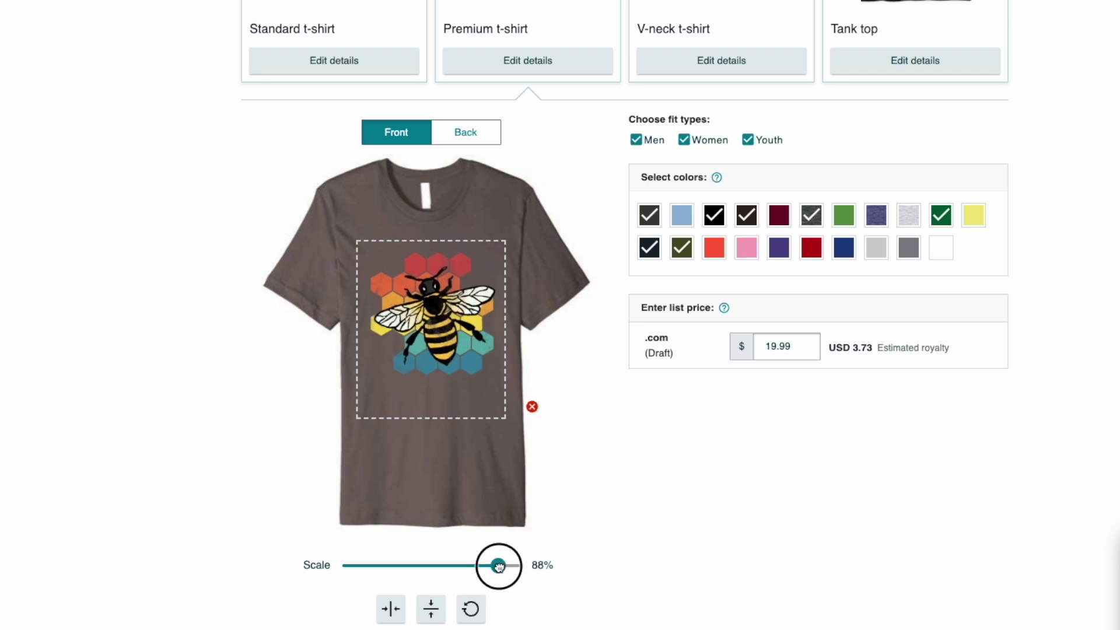
pyautogui.moveTo(449, 301); pyautogui.dragTo(454, 308)
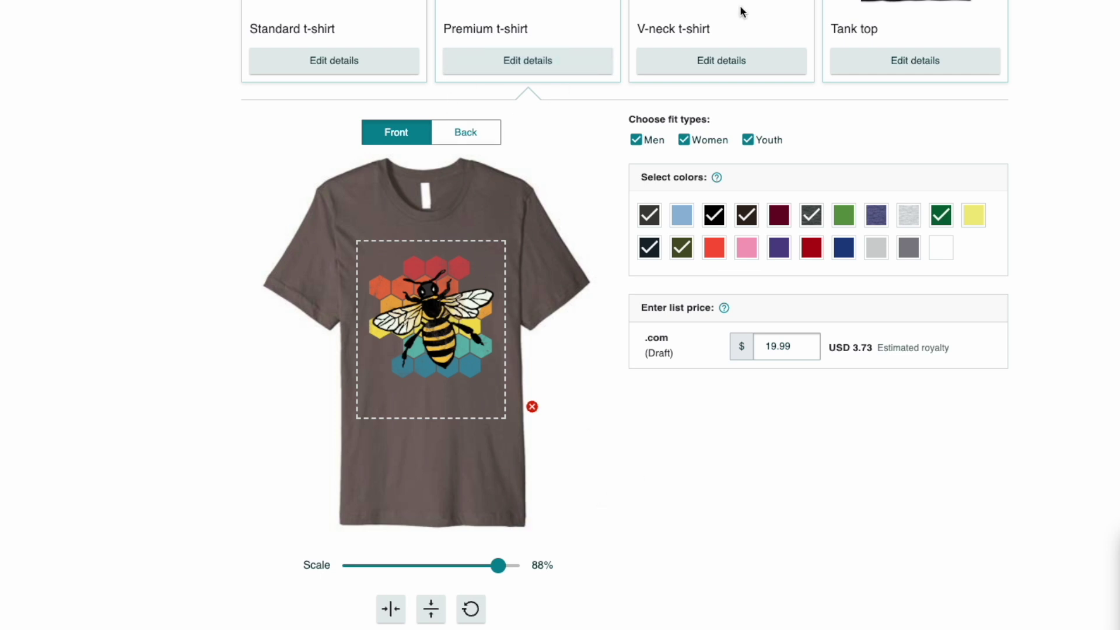
# - Enlarge the bee artwork on the V-neck t-shirt and reposition it higher inside the print area
pyautogui.click(729, 64)
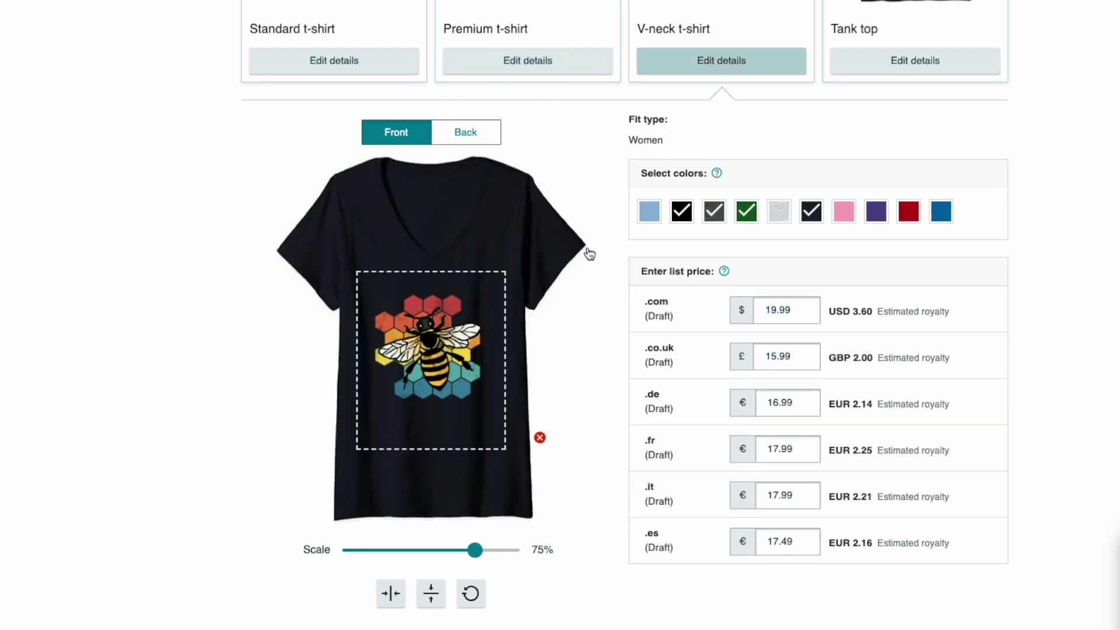
pyautogui.moveTo(435, 365); pyautogui.dragTo(427, 353)
pyautogui.moveTo(482, 548); pyautogui.dragTo(492, 548)
pyautogui.click(452, 336)
pyautogui.moveTo(452, 335); pyautogui.dragTo(454, 335)
# - Set the bee artwork's scale to 93% on the tank top and position it near the middle of the print area
pyautogui.click(907, 63)
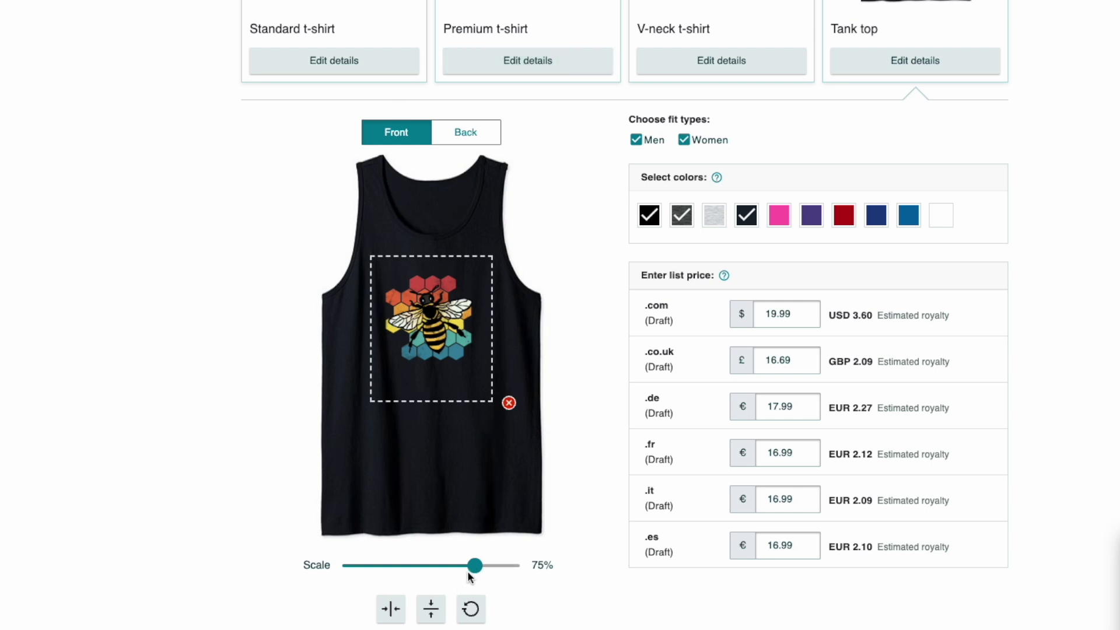
pyautogui.moveTo(473, 565); pyautogui.dragTo(498, 565)
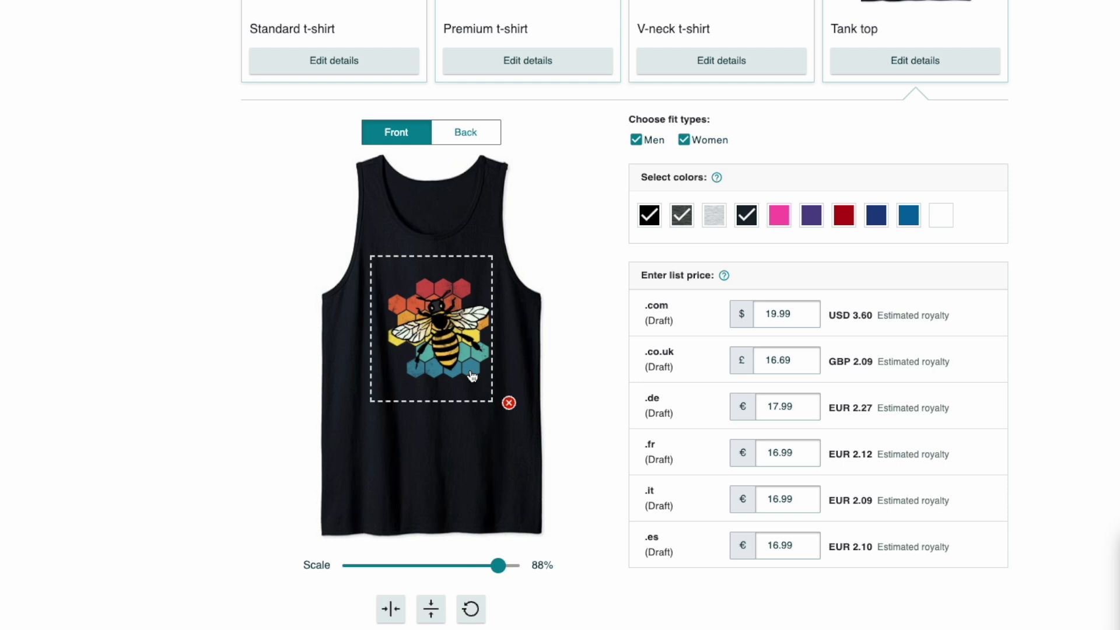
pyautogui.moveTo(457, 349); pyautogui.dragTo(449, 341)
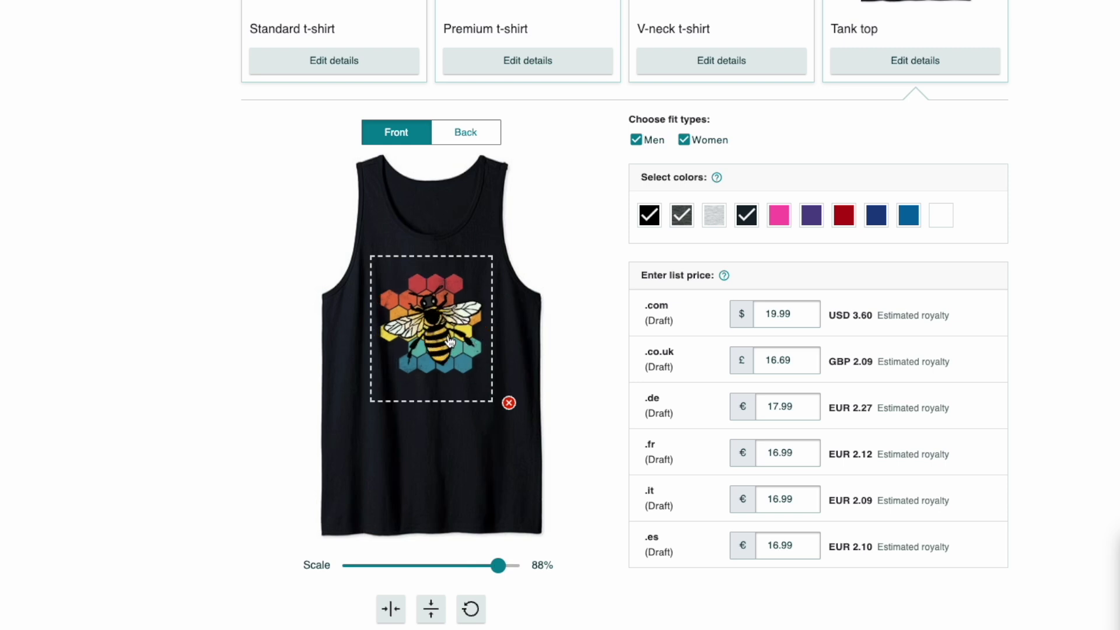
pyautogui.moveTo(498, 565); pyautogui.dragTo(507, 565)
pyautogui.moveTo(453, 339); pyautogui.dragTo(460, 340)
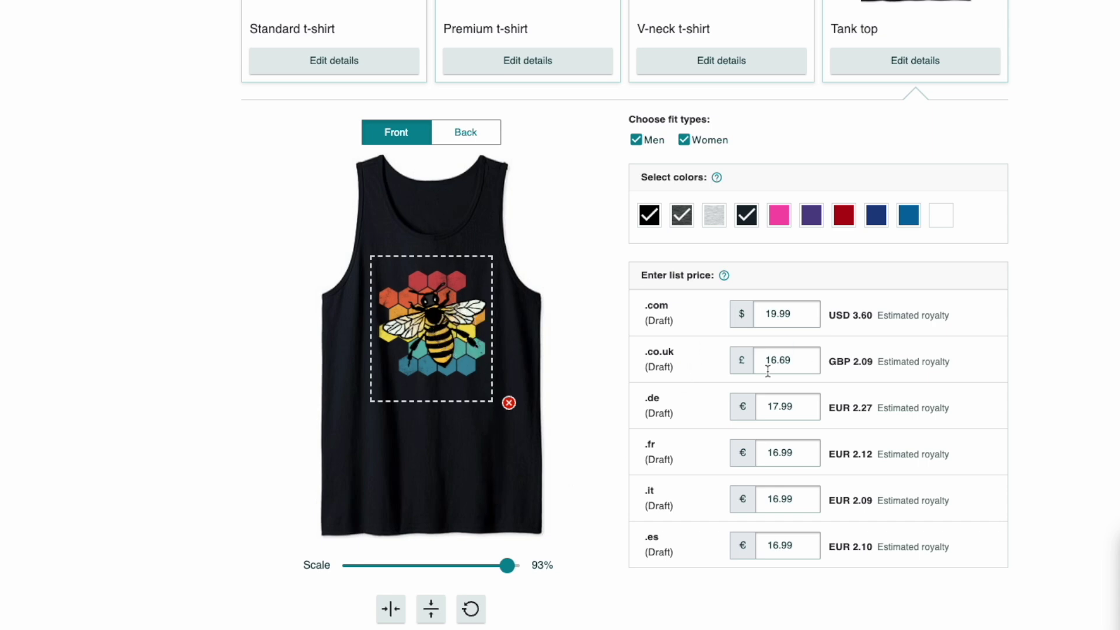
# - Set the bee artwork's scale to 88% on the long sleeve t-shirt and place it in the upper middle of the print area
pyautogui.scroll(-10, 855, 379)
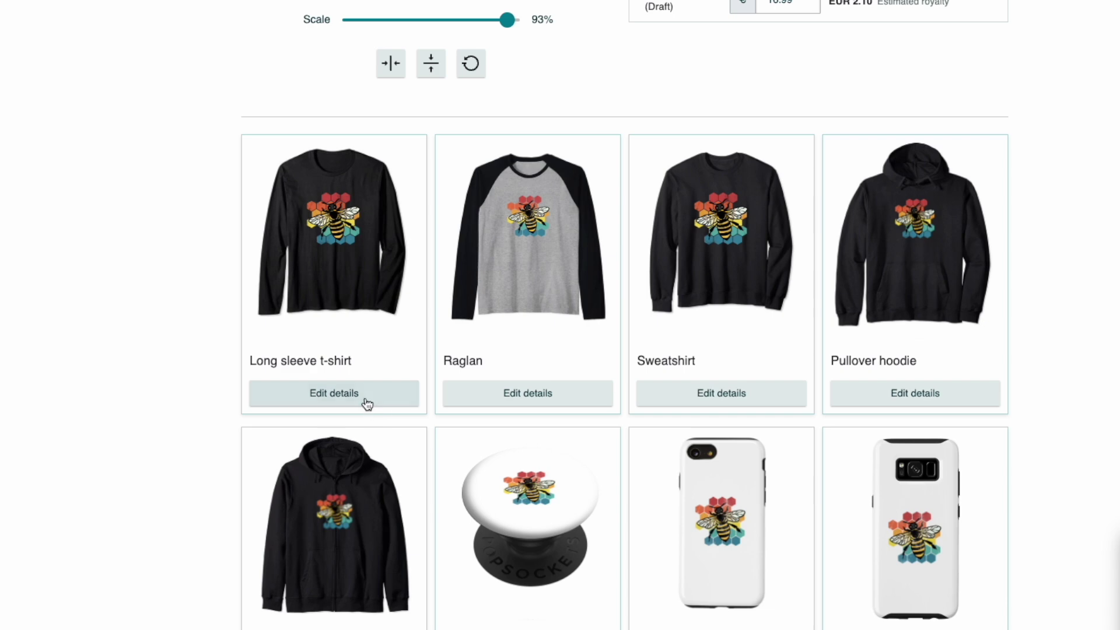
pyautogui.click(367, 403)
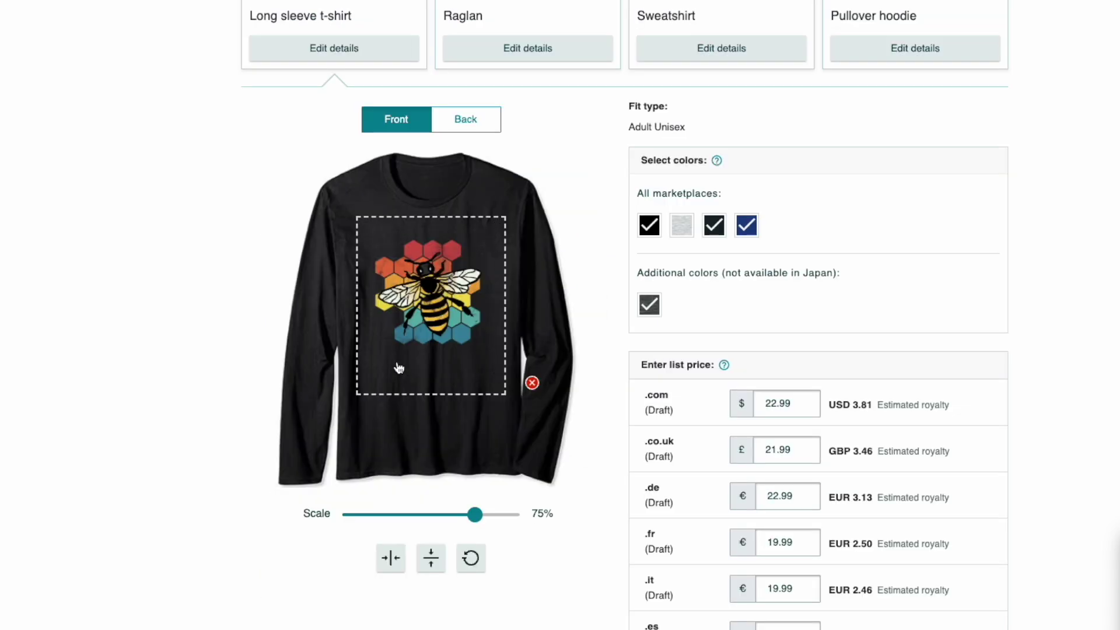
pyautogui.moveTo(475, 513); pyautogui.dragTo(491, 513)
pyautogui.moveTo(466, 303); pyautogui.dragTo(459, 297)
pyautogui.moveTo(491, 514); pyautogui.dragTo(498, 514)
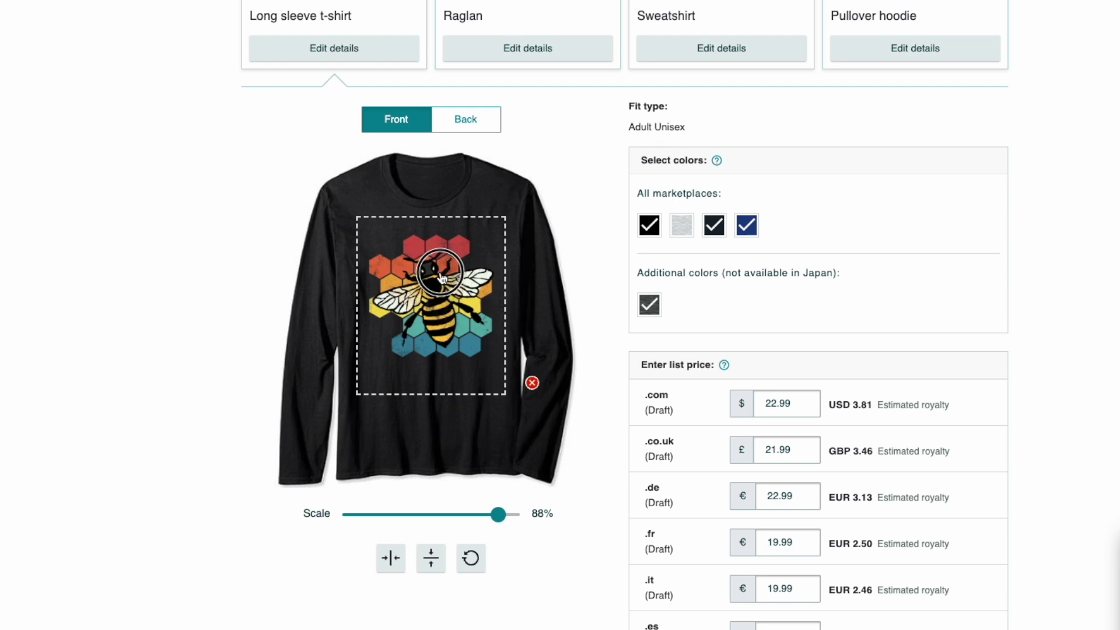
# - Set the bee artwork's scale to 92% on the raglan and move it up to the horizontal centre of the print area
pyautogui.click(519, 46)
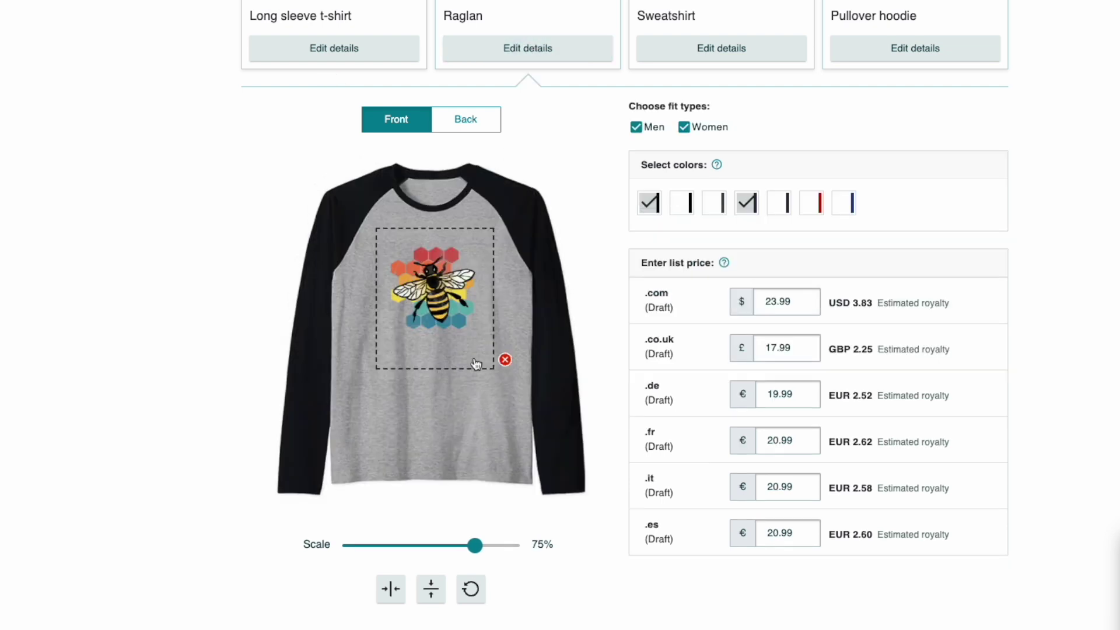
pyautogui.moveTo(471, 544); pyautogui.dragTo(507, 533)
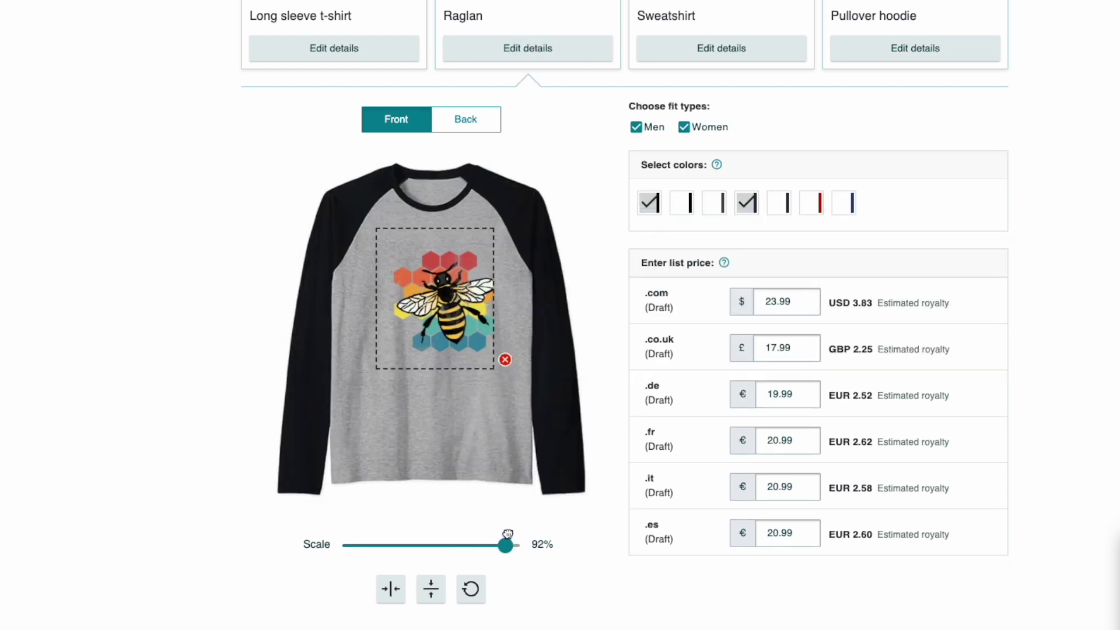
pyautogui.moveTo(458, 318); pyautogui.dragTo(444, 308)
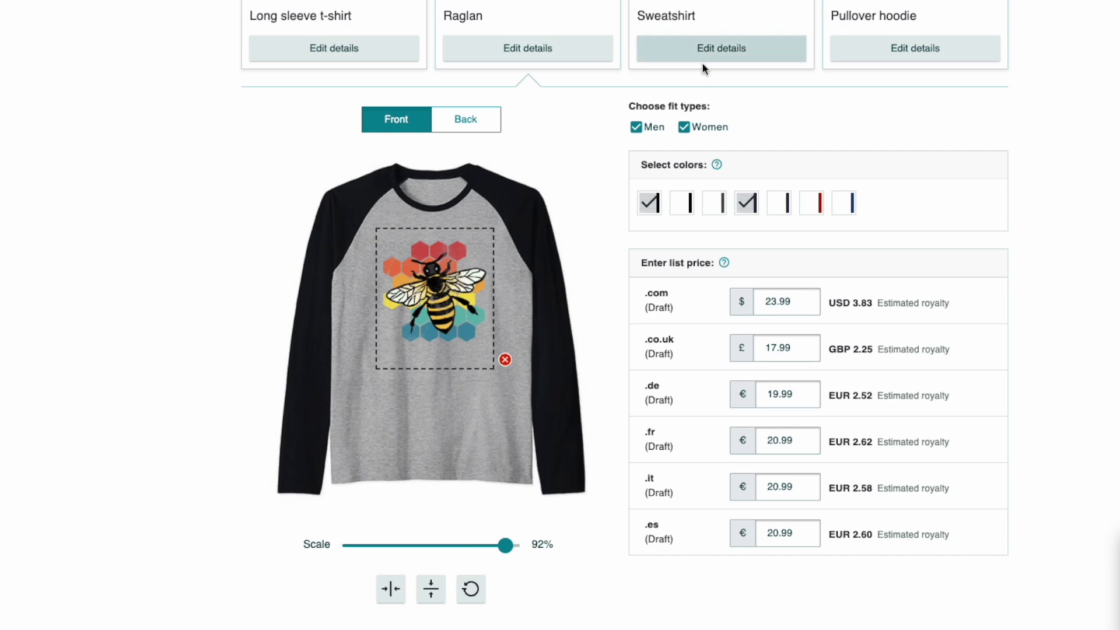
# - Set the bee artwork's scale to 83% on the sweatshirt and adjust its position in the upper middle of the print area
pyautogui.click(724, 47)
pyautogui.moveTo(475, 514); pyautogui.dragTo(489, 514)
pyautogui.moveTo(450, 300); pyautogui.dragTo(451, 300)
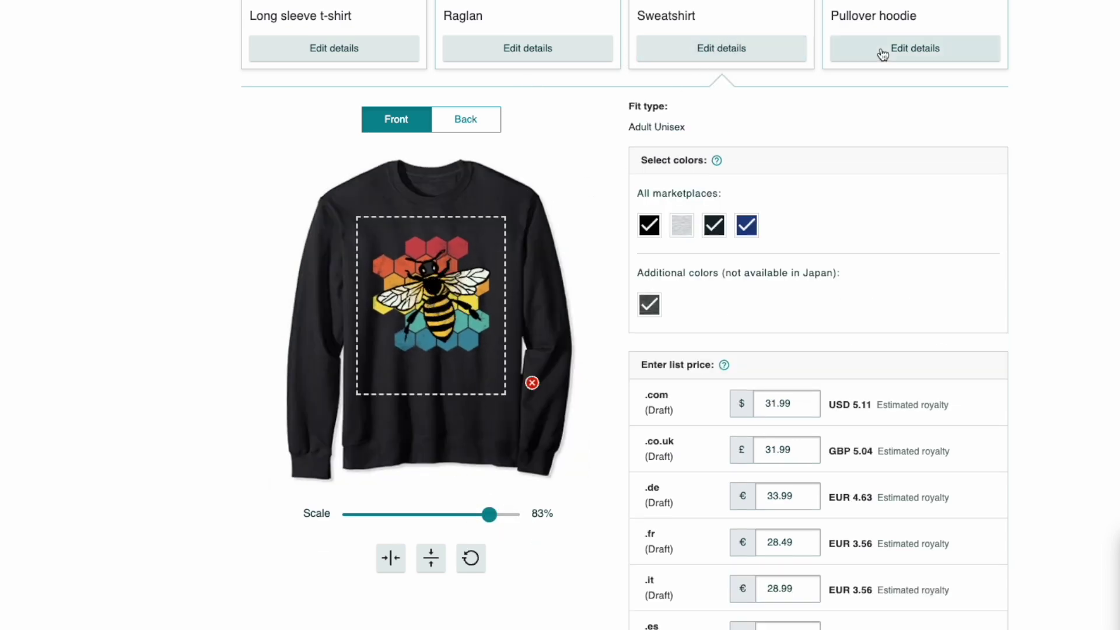
# - Set the bee artwork's scale to 84% on the pullover hoodie and centre it horizontally inside the print area
pyautogui.click(895, 48)
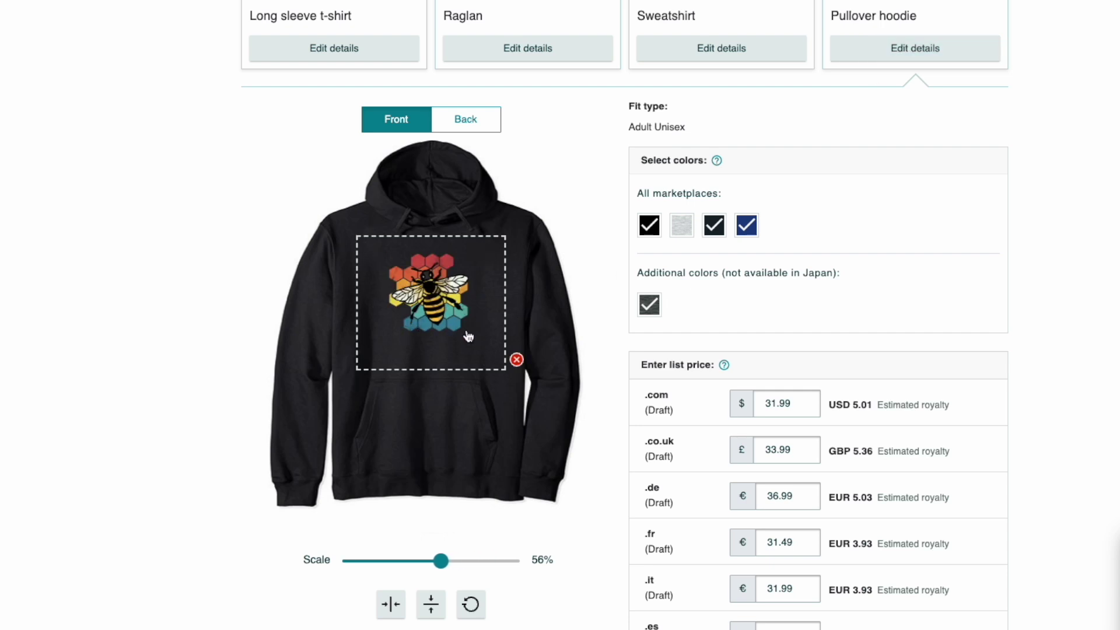
pyautogui.moveTo(441, 560); pyautogui.dragTo(476, 561)
pyautogui.moveTo(450, 315); pyautogui.dragTo(430, 302)
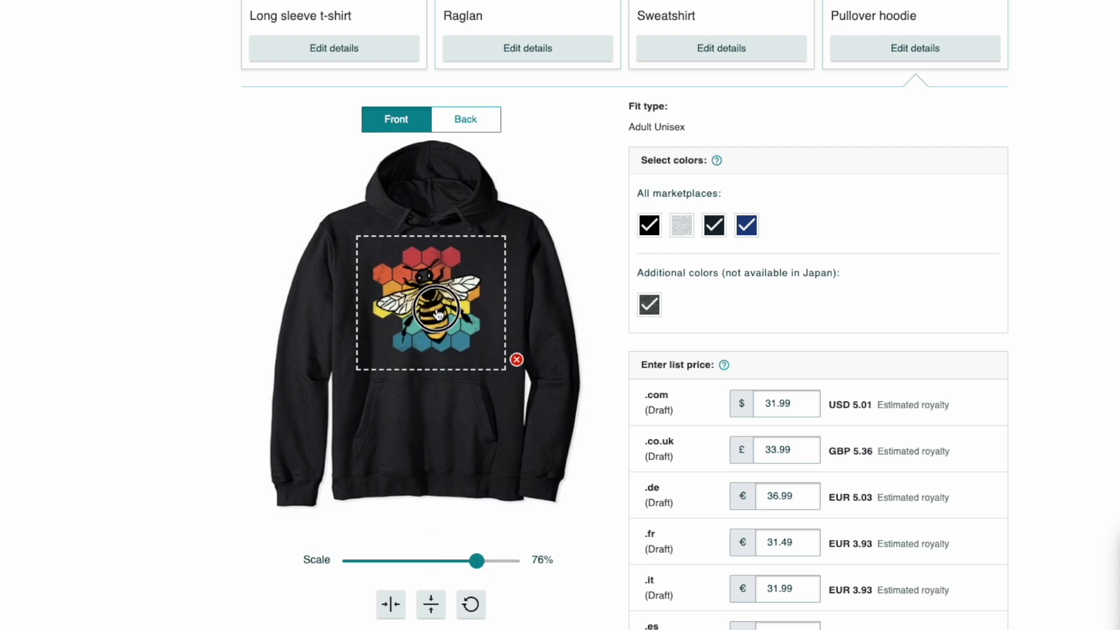
pyautogui.moveTo(478, 560); pyautogui.dragTo(492, 560)
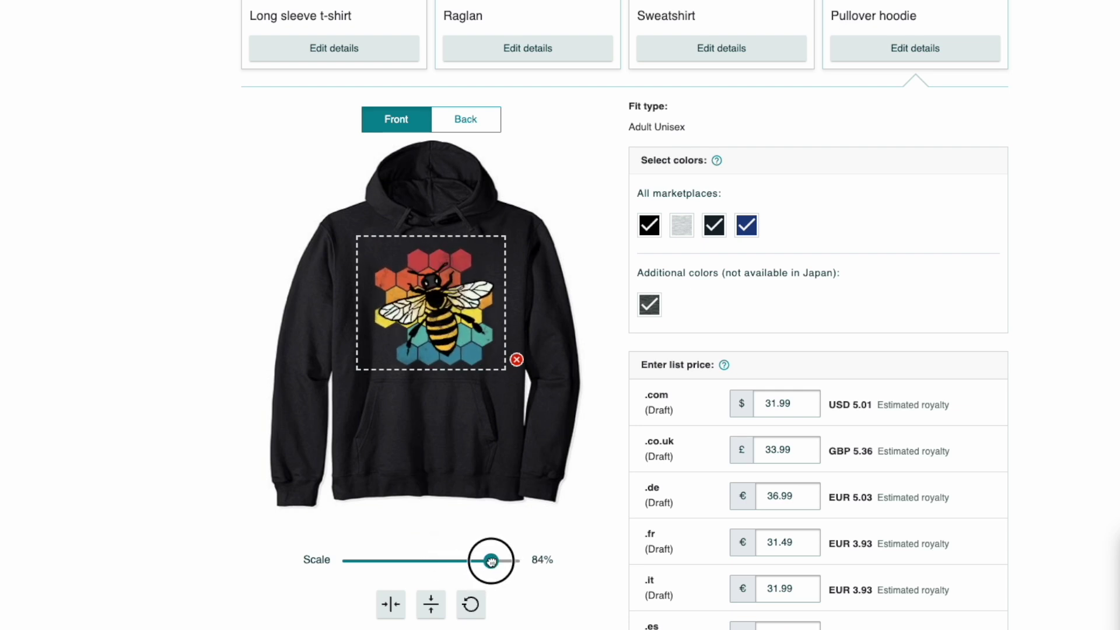
pyautogui.moveTo(451, 279); pyautogui.dragTo(455, 285)
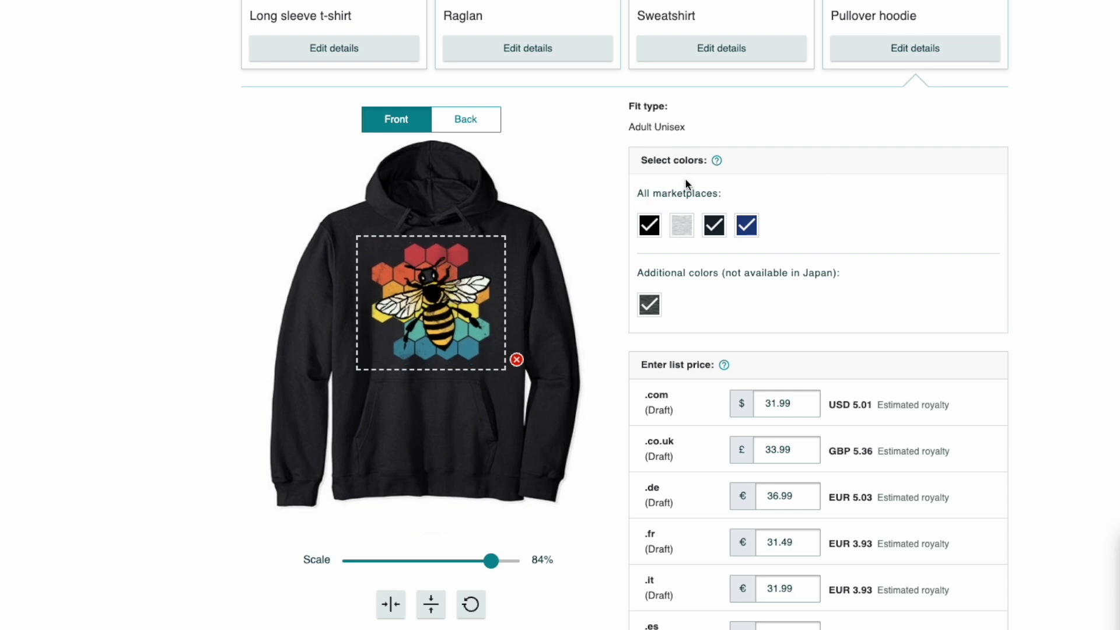
# - Open the zip hoodie's details and examine its back, guidelines and front views
pyautogui.scroll(-2, 686, 187)
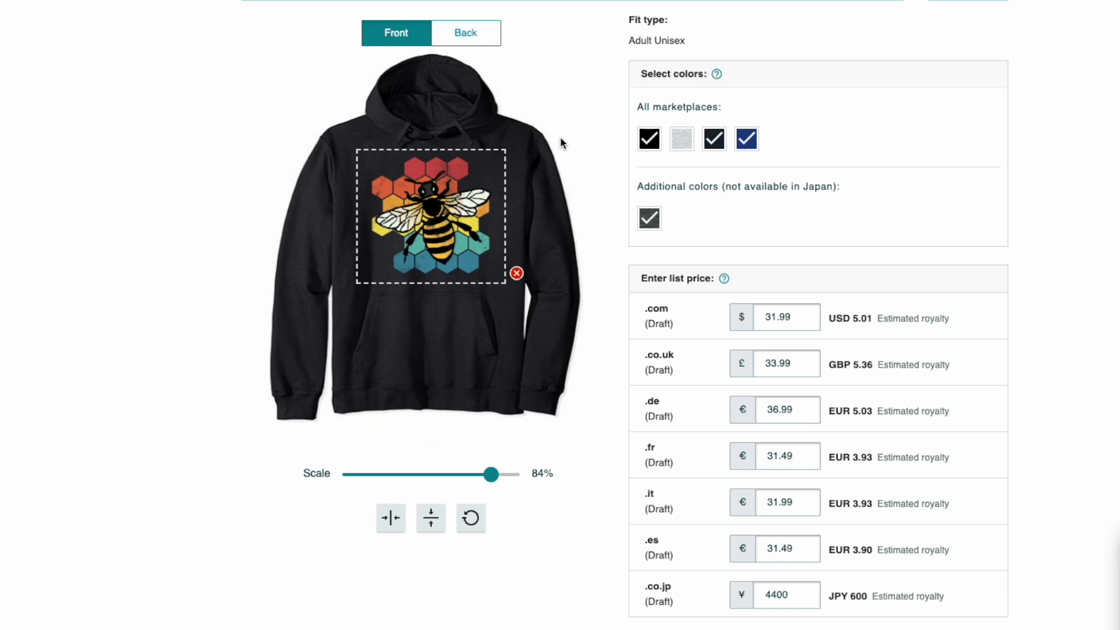
pyautogui.scroll(-4, 560, 138)
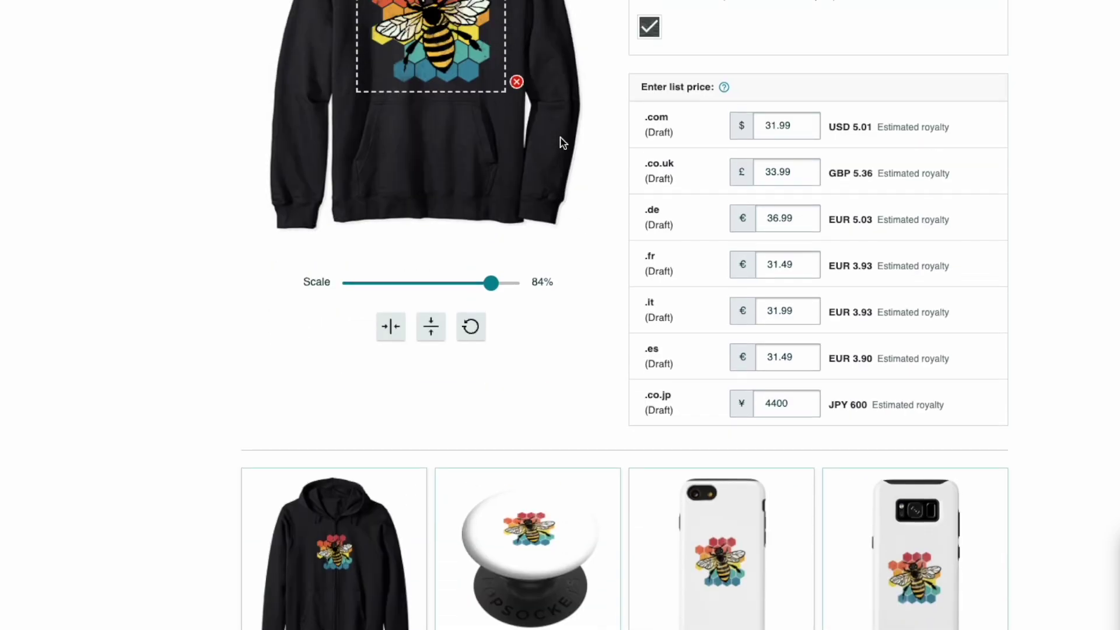
pyautogui.scroll(-5, 560, 142)
pyautogui.scroll(8, 548, 53)
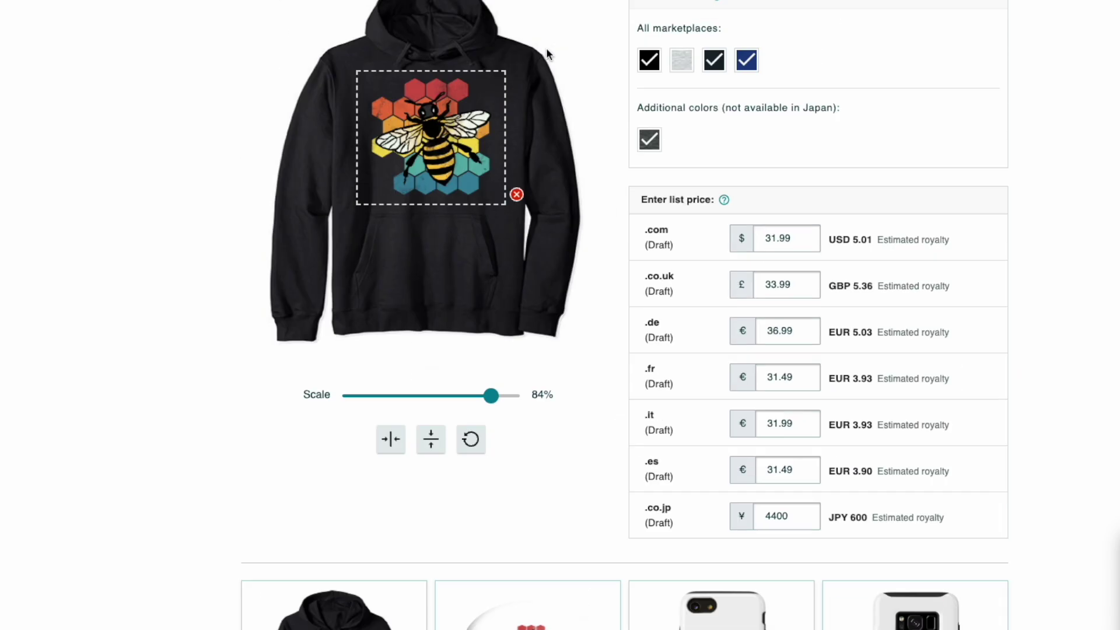
pyautogui.scroll(-6, 460, 142)
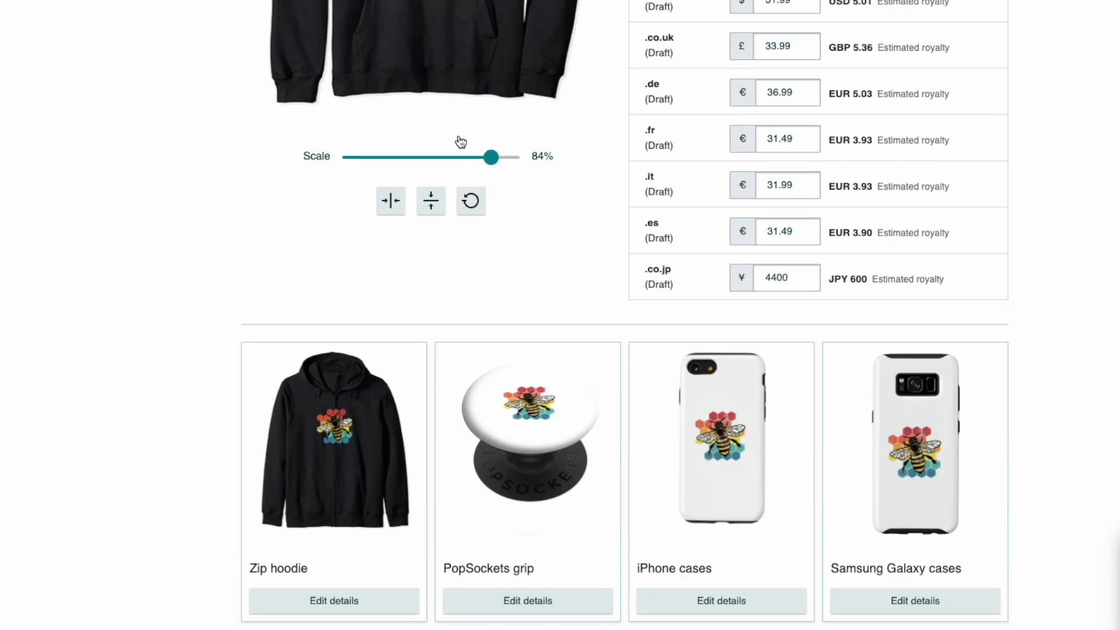
pyautogui.click(379, 494)
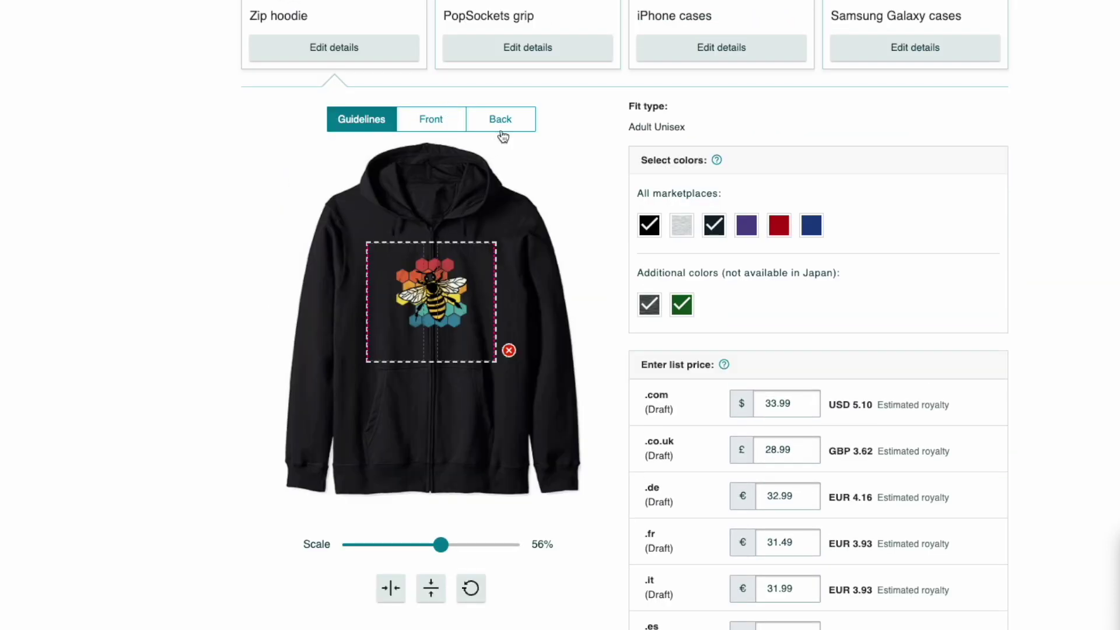
pyautogui.click(513, 125)
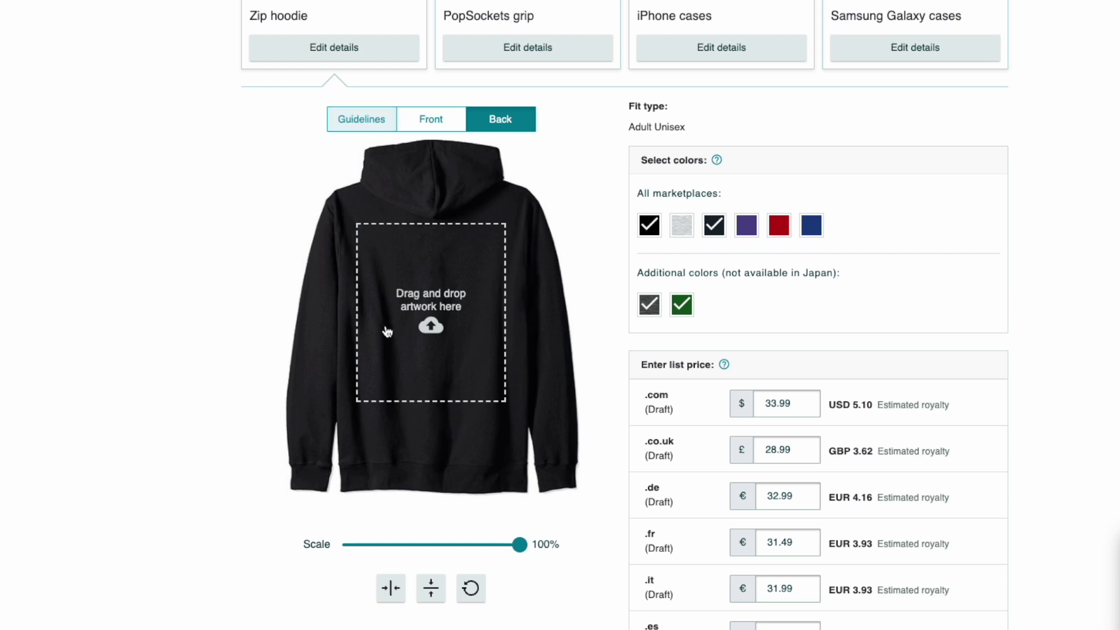
pyautogui.click(420, 120)
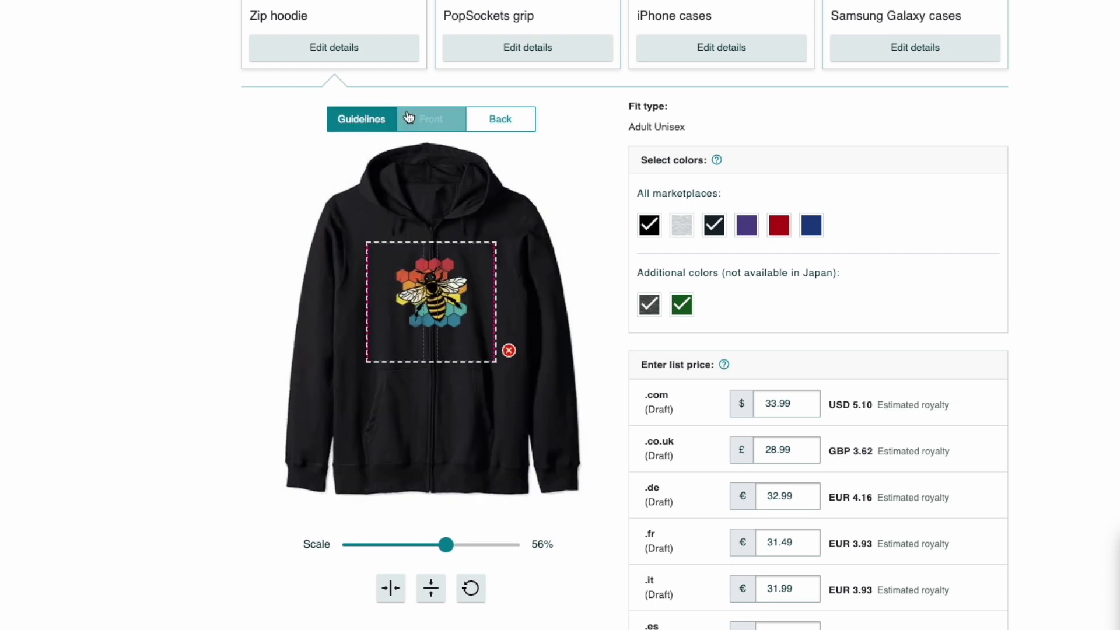
pyautogui.click(422, 119)
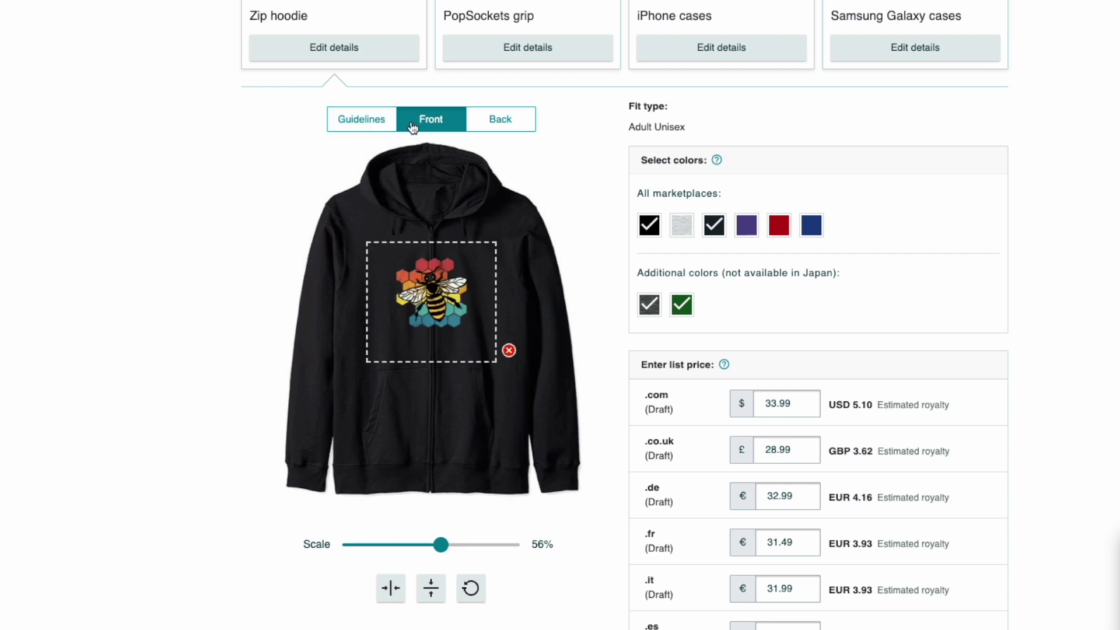
# - Check the zip hoodie's guidelines, then set the bee artwork's scale to 83% and position it centrally inside the front print area
pyautogui.click(367, 120)
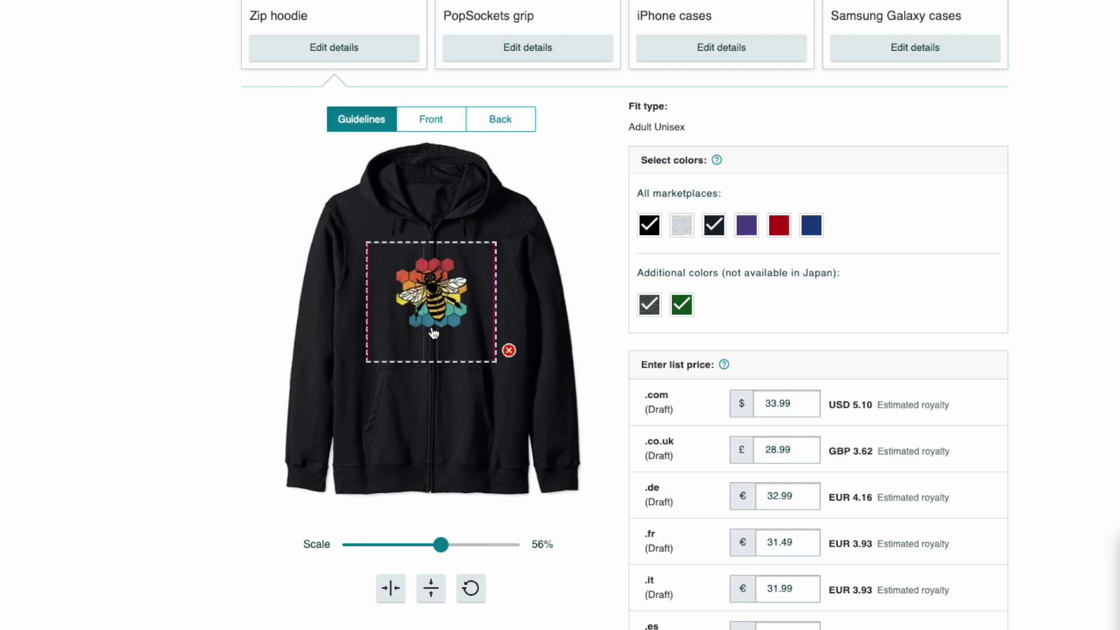
pyautogui.click(429, 121)
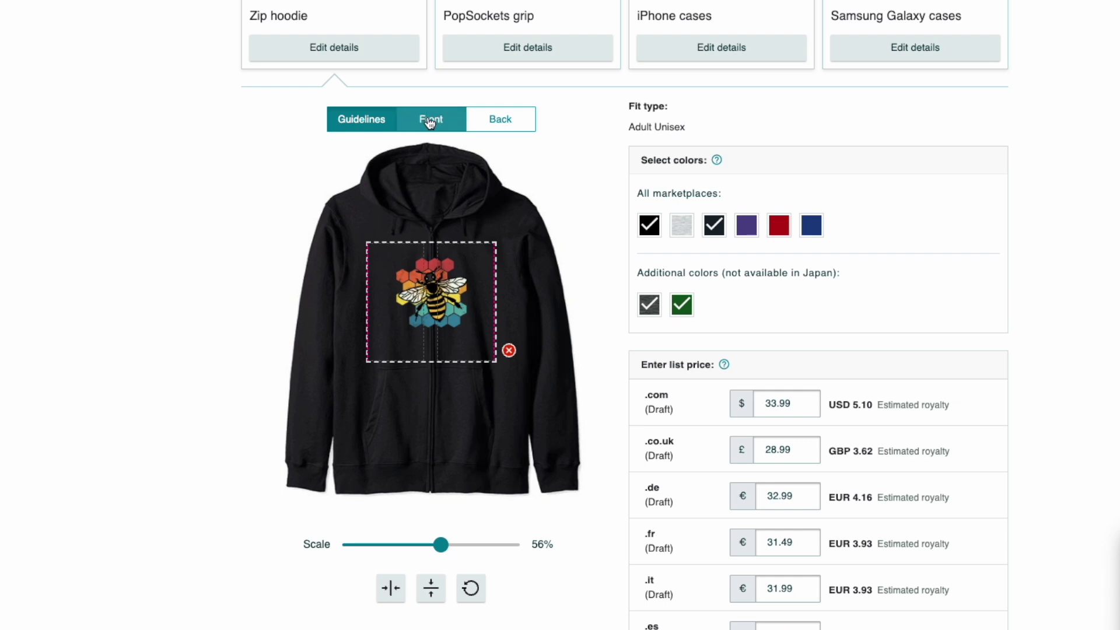
pyautogui.click(429, 121)
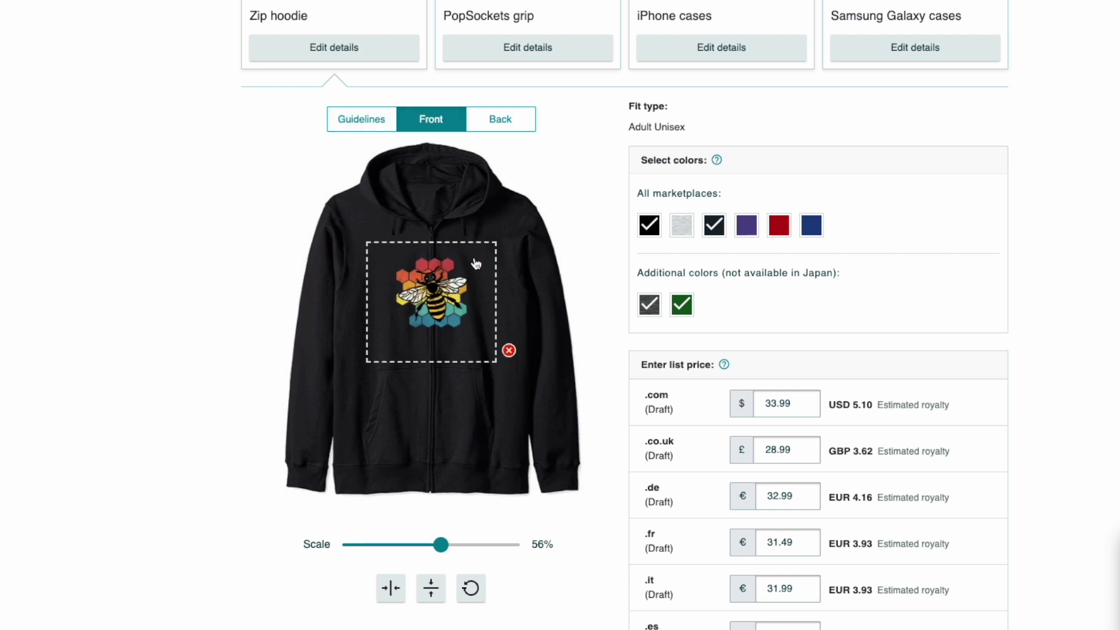
pyautogui.moveTo(440, 544); pyautogui.dragTo(489, 544)
pyautogui.moveTo(451, 313); pyautogui.dragTo(449, 315)
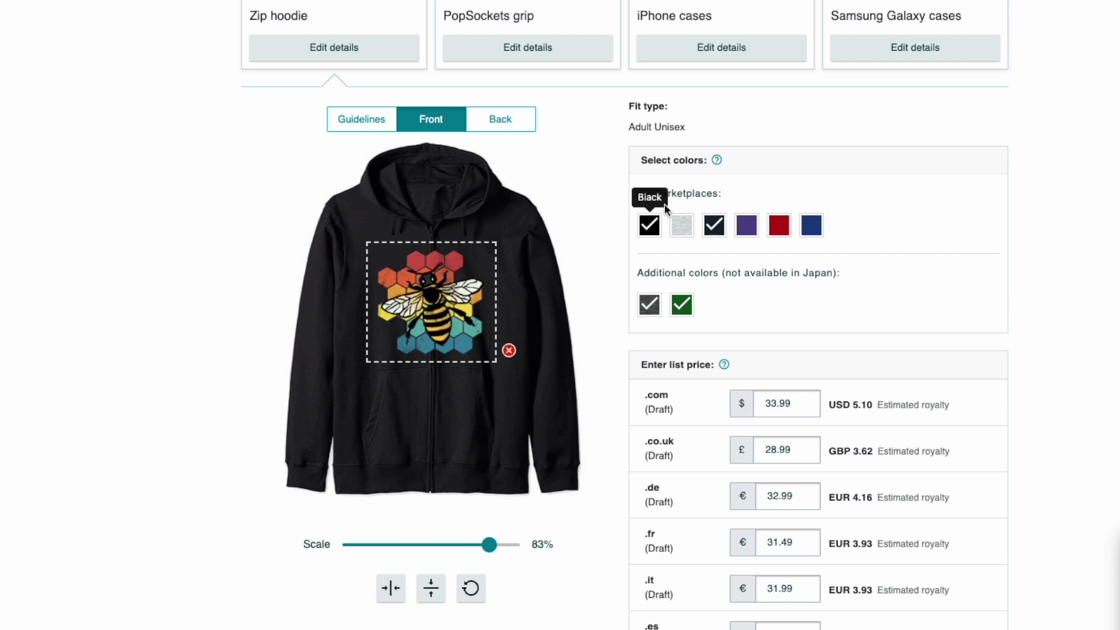
pyautogui.scroll(-3, 605, 240)
pyautogui.scroll(3, 590, 302)
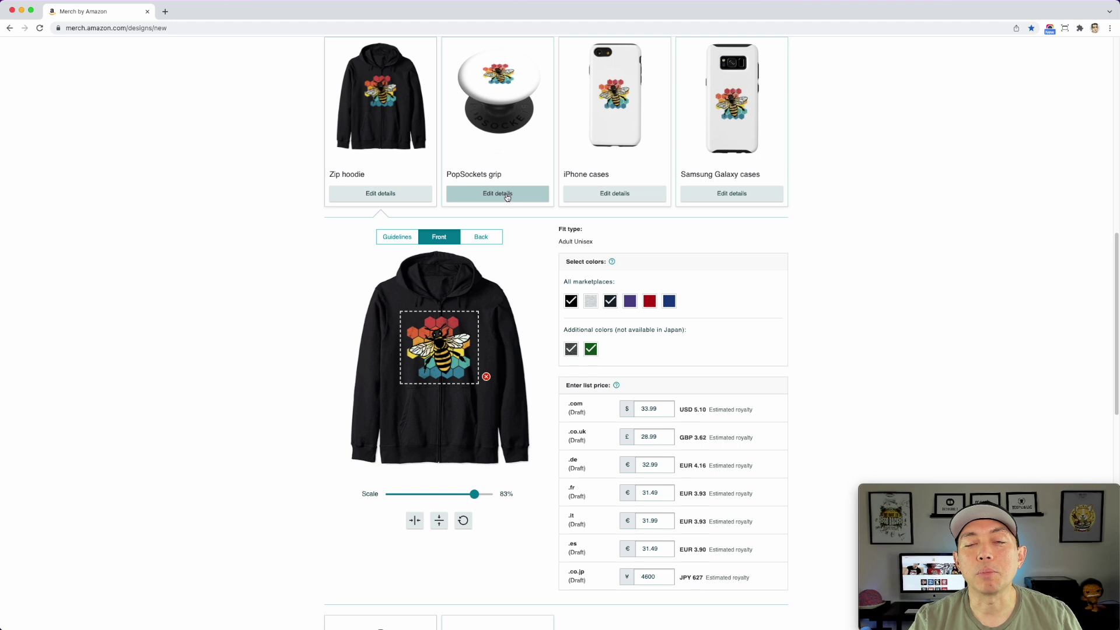
# - Open the PopSockets grip's details, set the bee artwork's scale to 8% and centre it inside the dashed circle
pyautogui.click(495, 193)
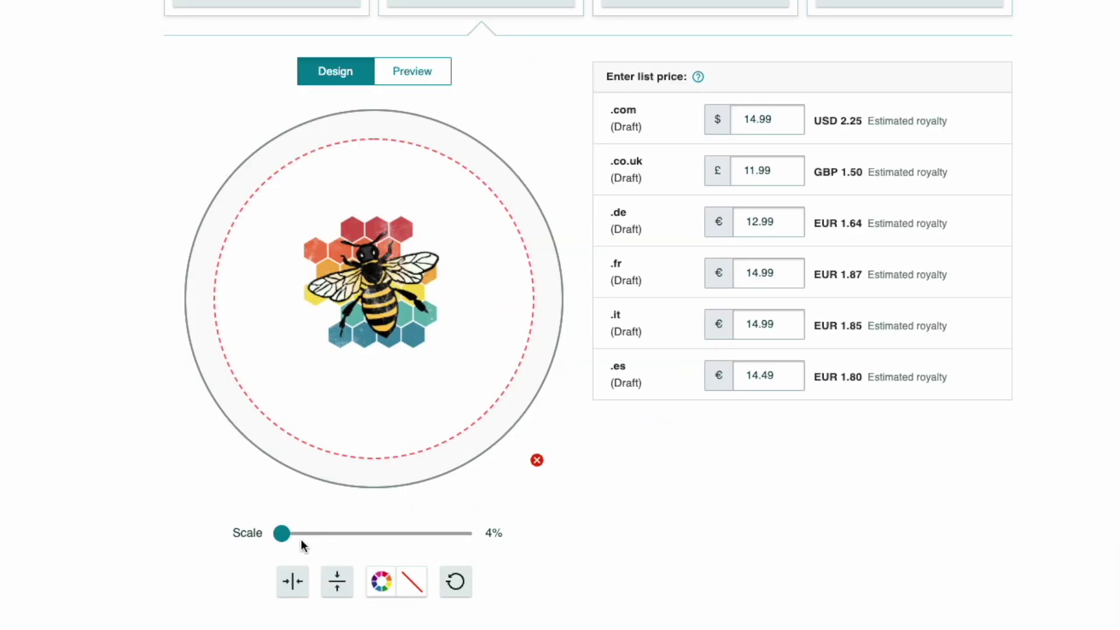
pyautogui.moveTo(281, 532); pyautogui.dragTo(287, 532)
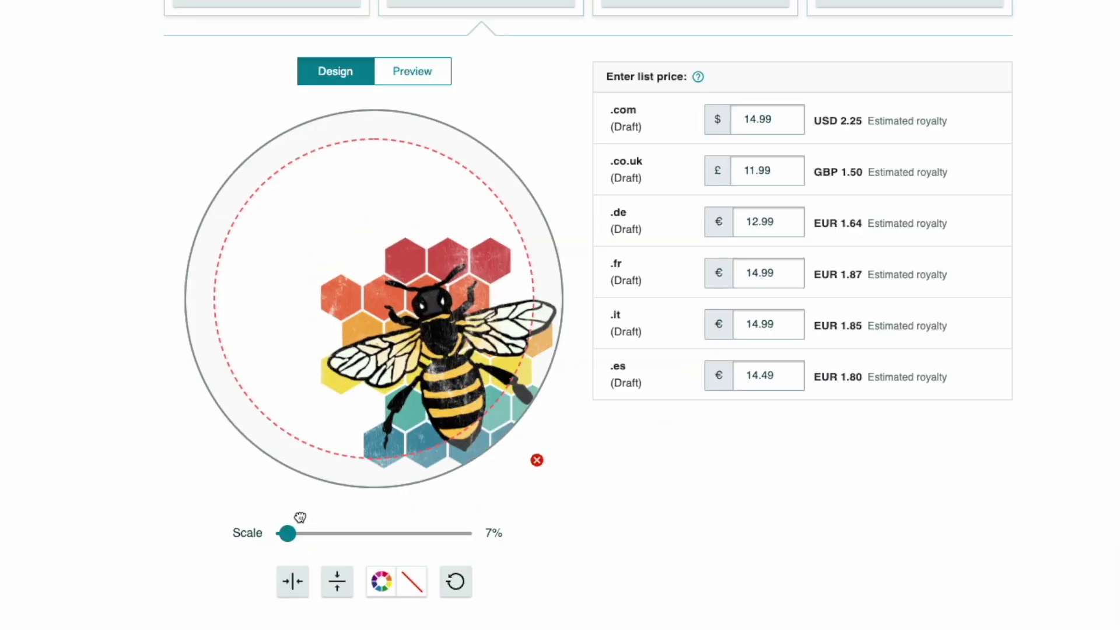
pyautogui.moveTo(441, 347); pyautogui.dragTo(417, 285)
pyautogui.click(290, 533)
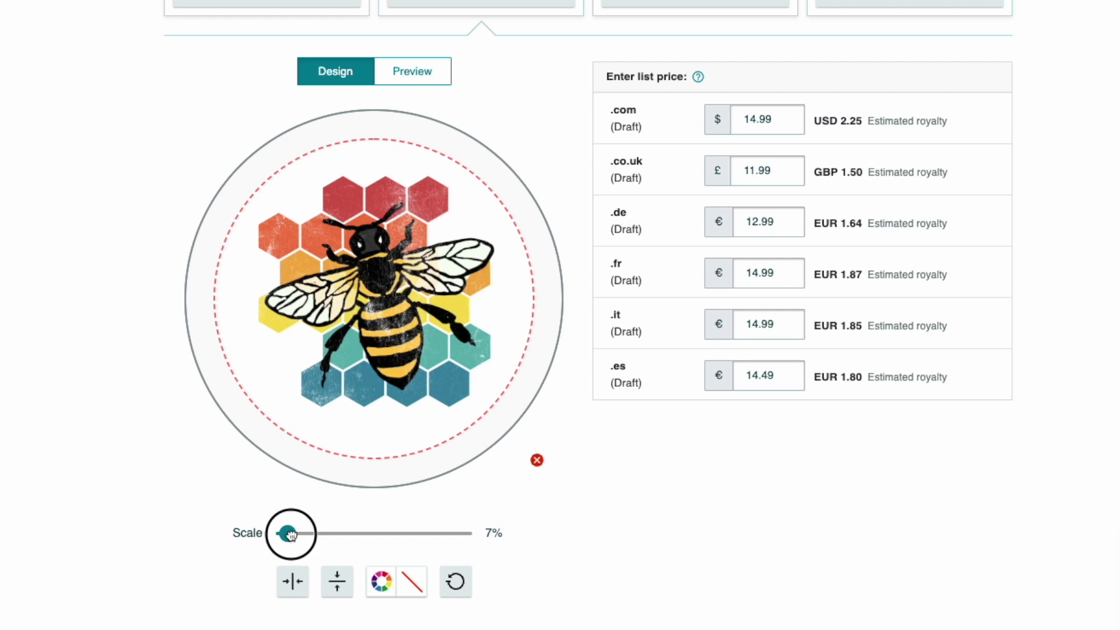
pyautogui.moveTo(291, 534); pyautogui.dragTo(290, 533)
pyautogui.moveTo(416, 333); pyautogui.dragTo(399, 307)
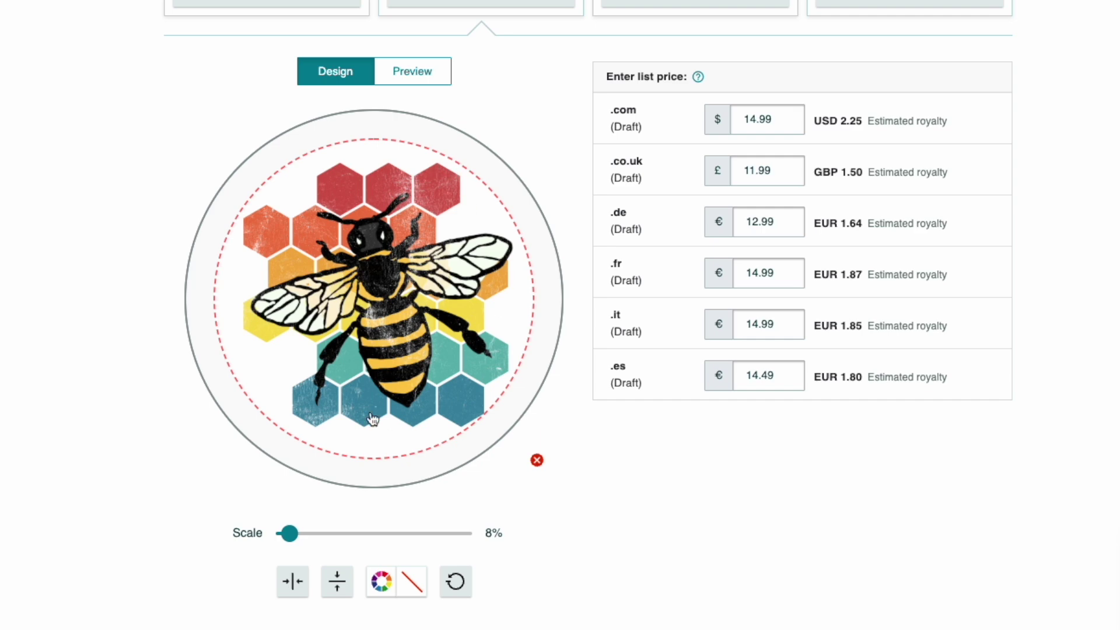
# - Compare the PopSockets grip's product preview with its design view to examine how the artwork fits
pyautogui.click(417, 75)
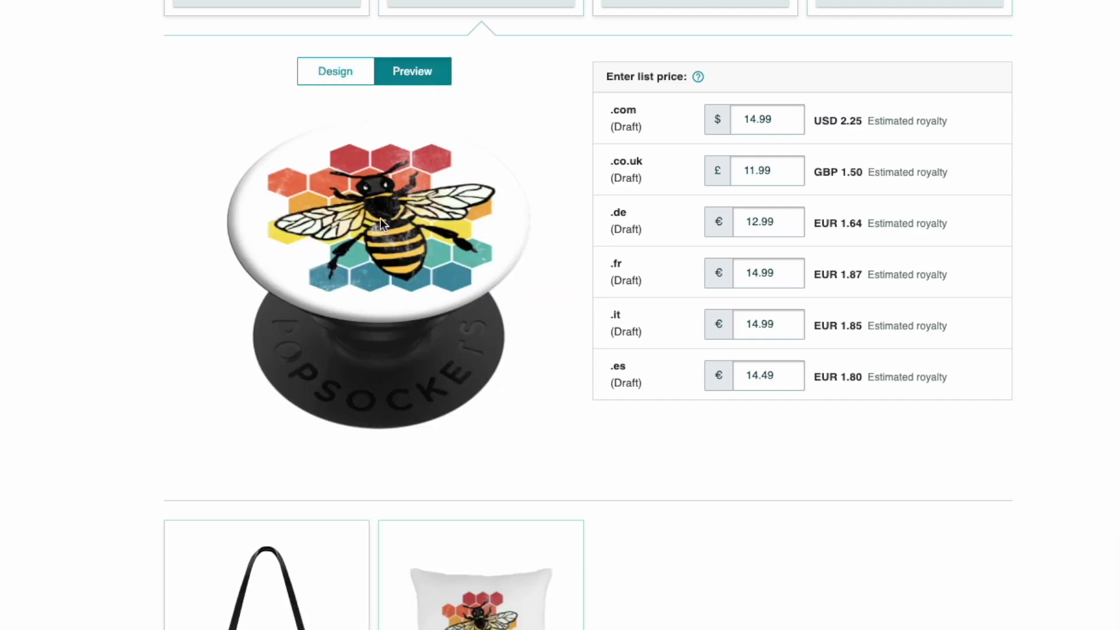
pyautogui.click(341, 78)
pyautogui.click(408, 73)
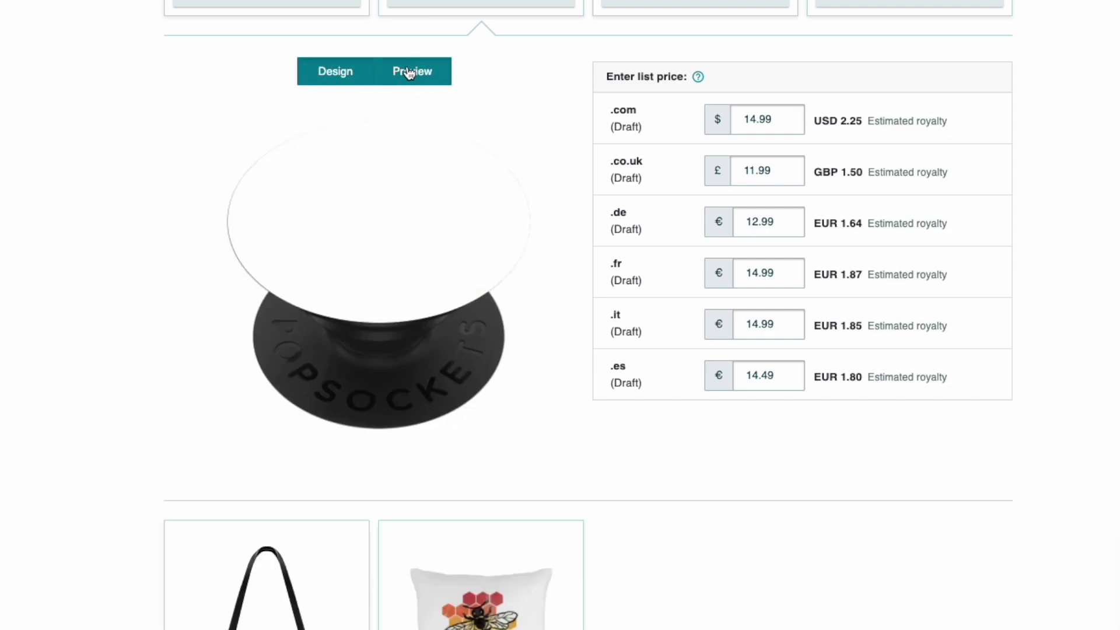
pyautogui.click(341, 76)
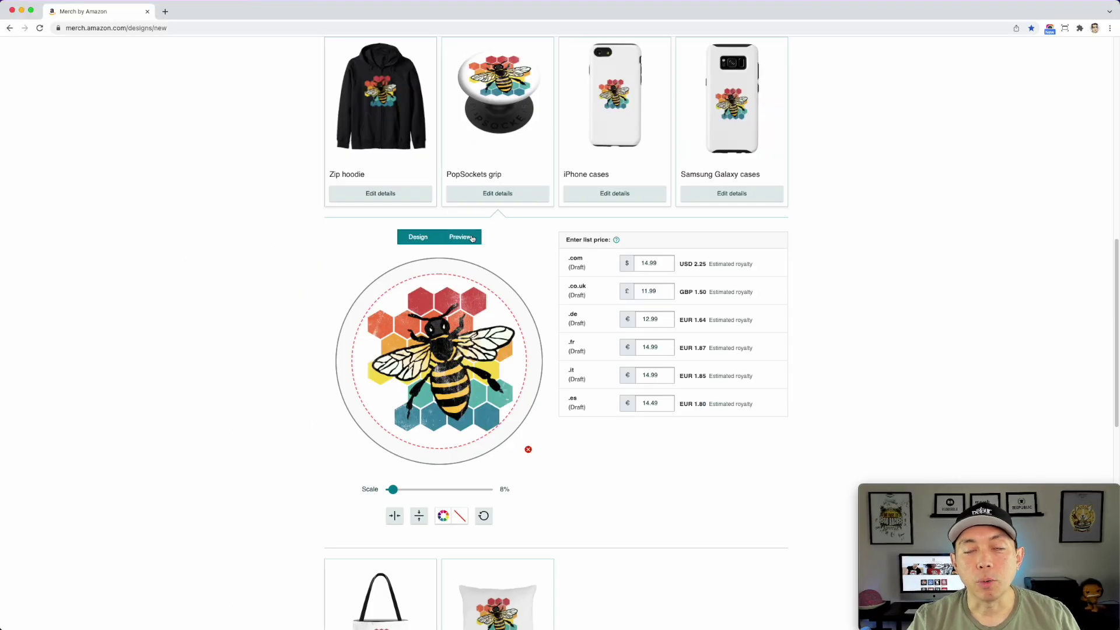
pyautogui.click(472, 238)
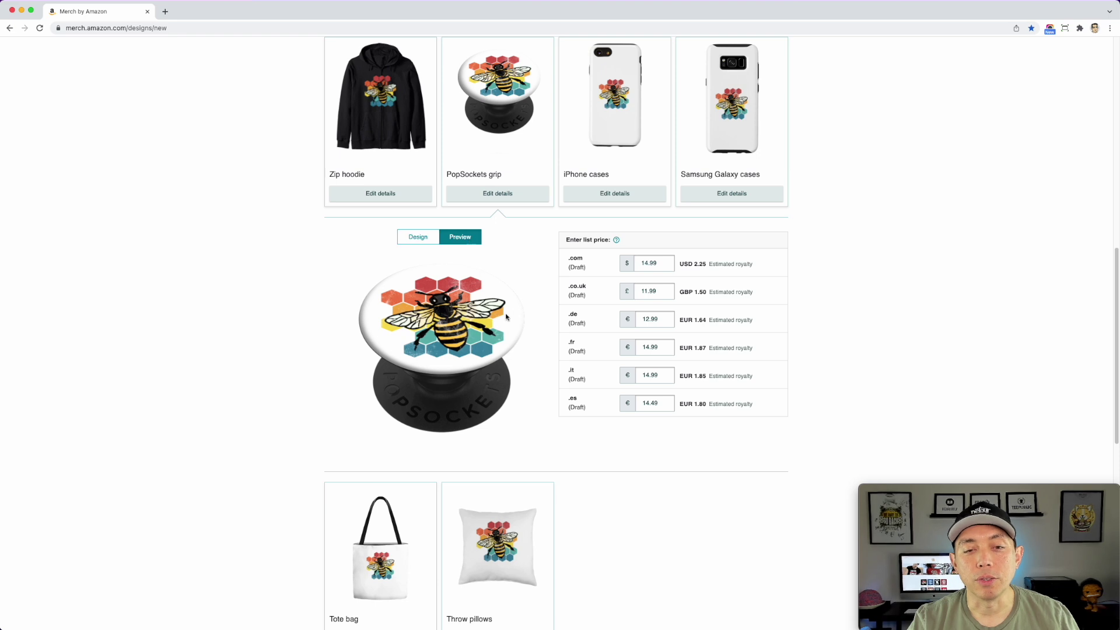
pyautogui.click(417, 236)
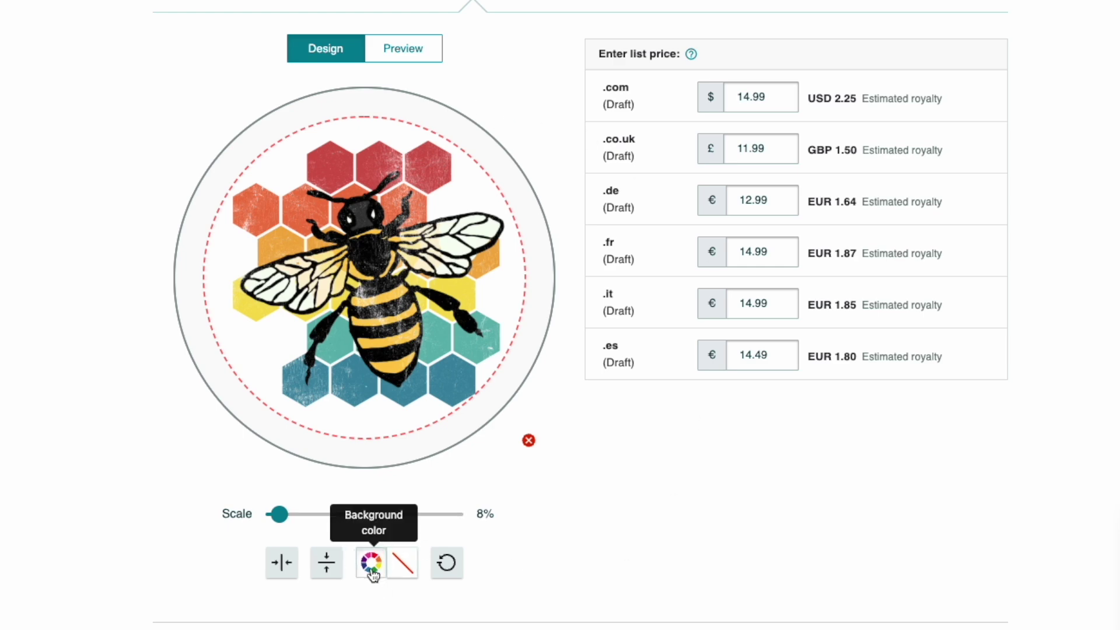
# - Try red, dark red and black backgrounds on the PopSockets grip and clear the background colour again
pyautogui.click(371, 571)
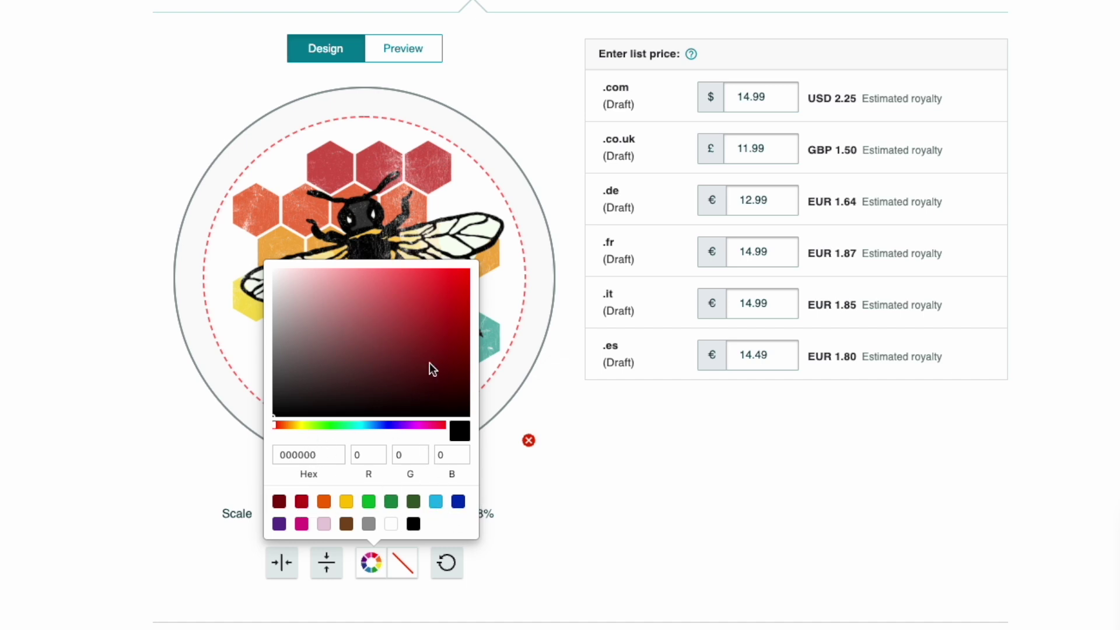
pyautogui.moveTo(410, 290); pyautogui.dragTo(442, 288)
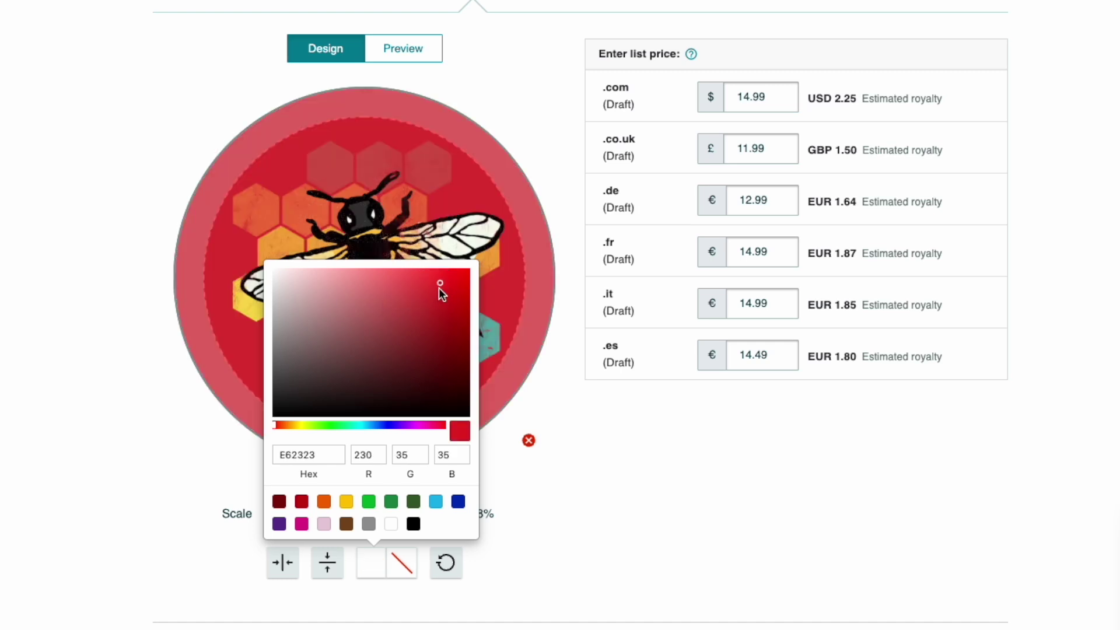
pyautogui.click(436, 318)
pyautogui.click(402, 330)
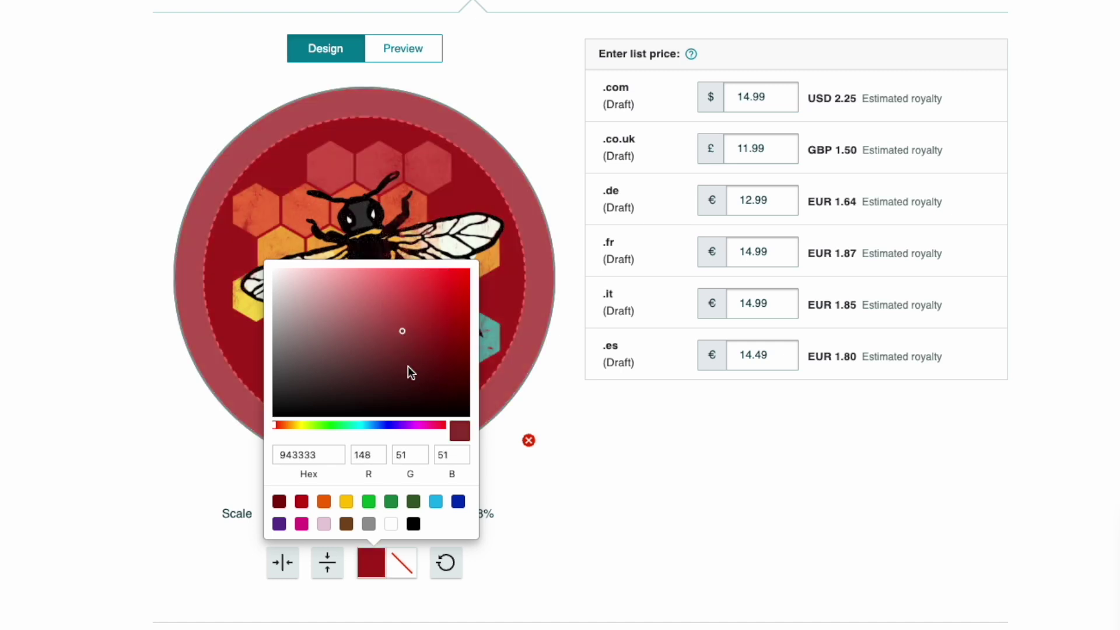
pyautogui.click(414, 524)
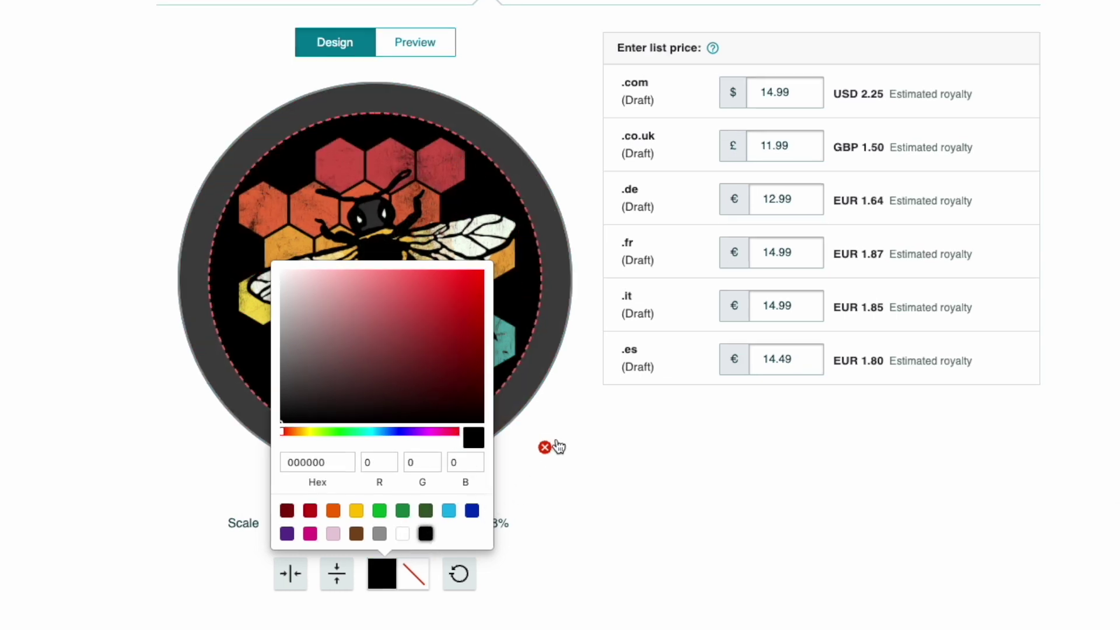
pyautogui.click(580, 502)
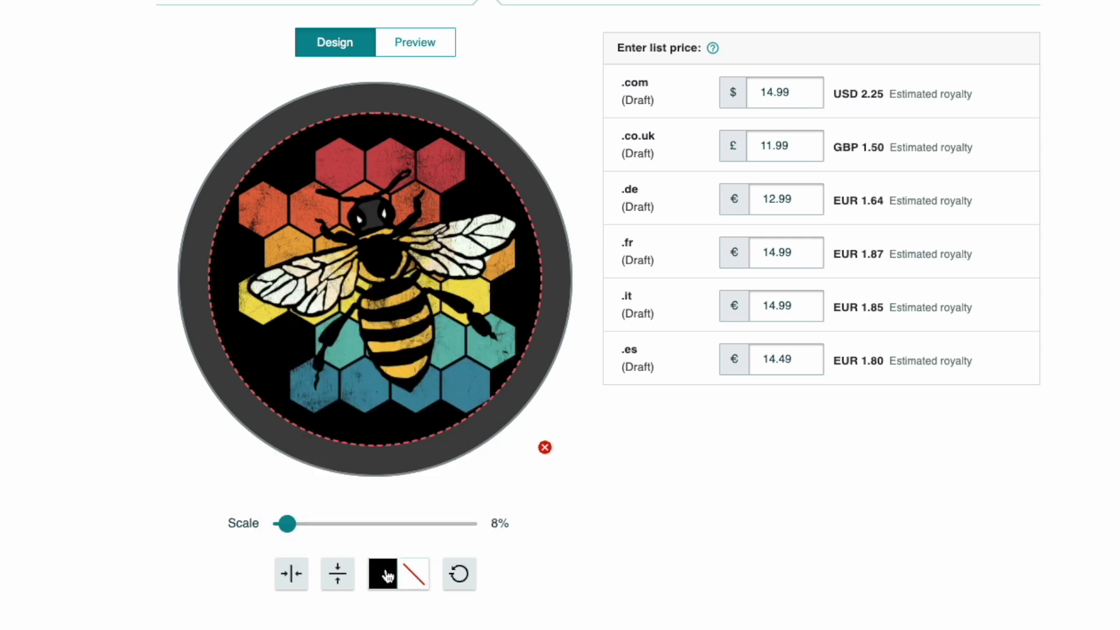
pyautogui.click(417, 582)
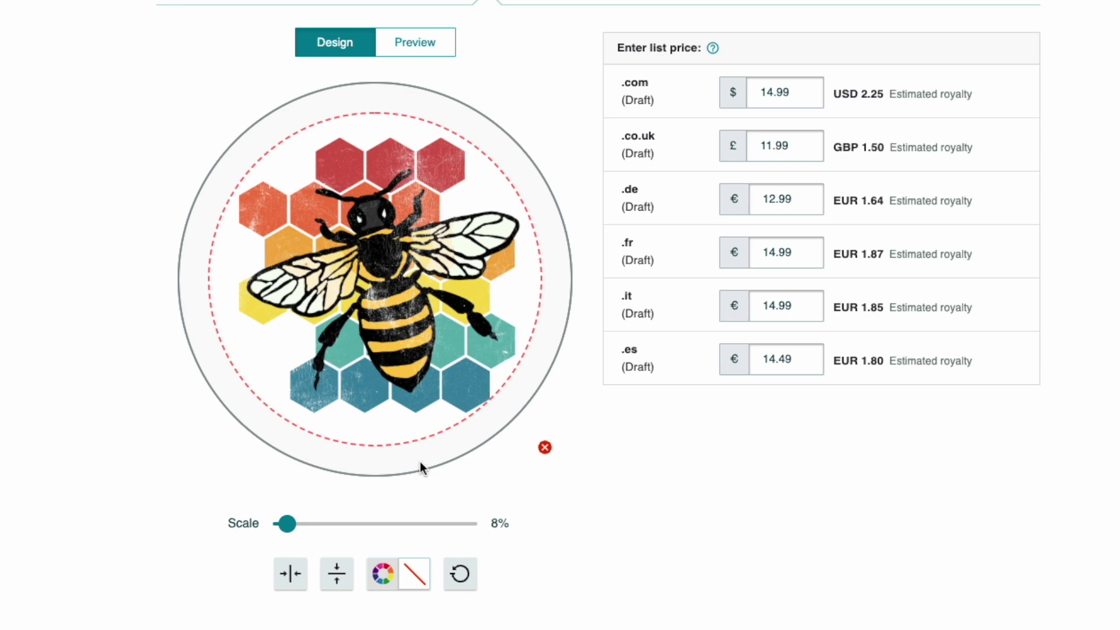
# - Set the PopSockets grip's background colour to black (000000)
pyautogui.click(382, 573)
pyautogui.click(429, 539)
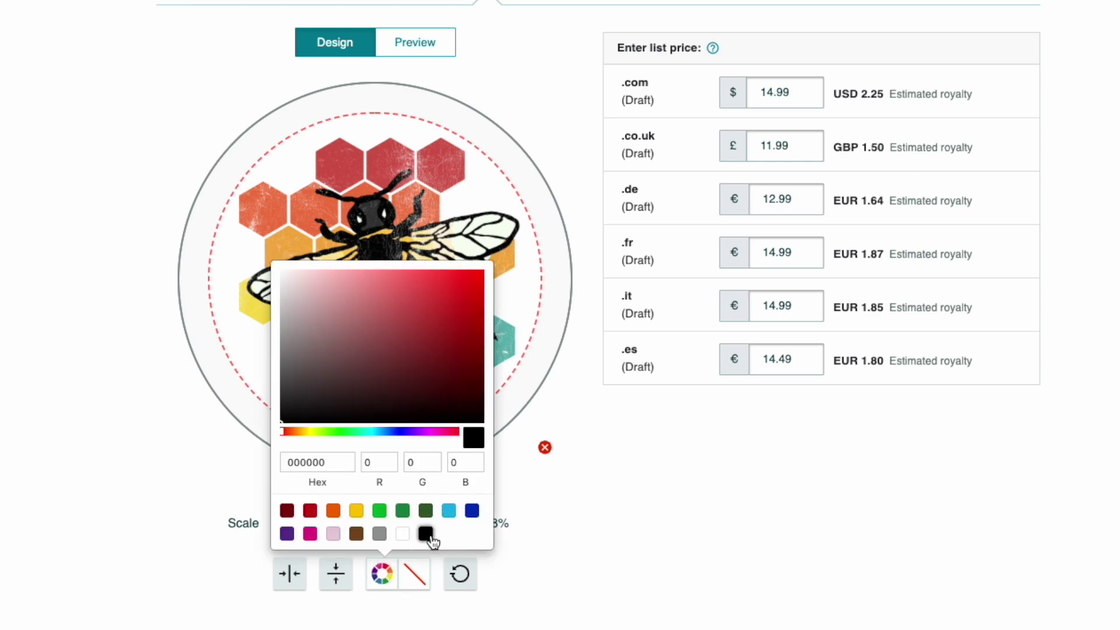
pyautogui.click(590, 529)
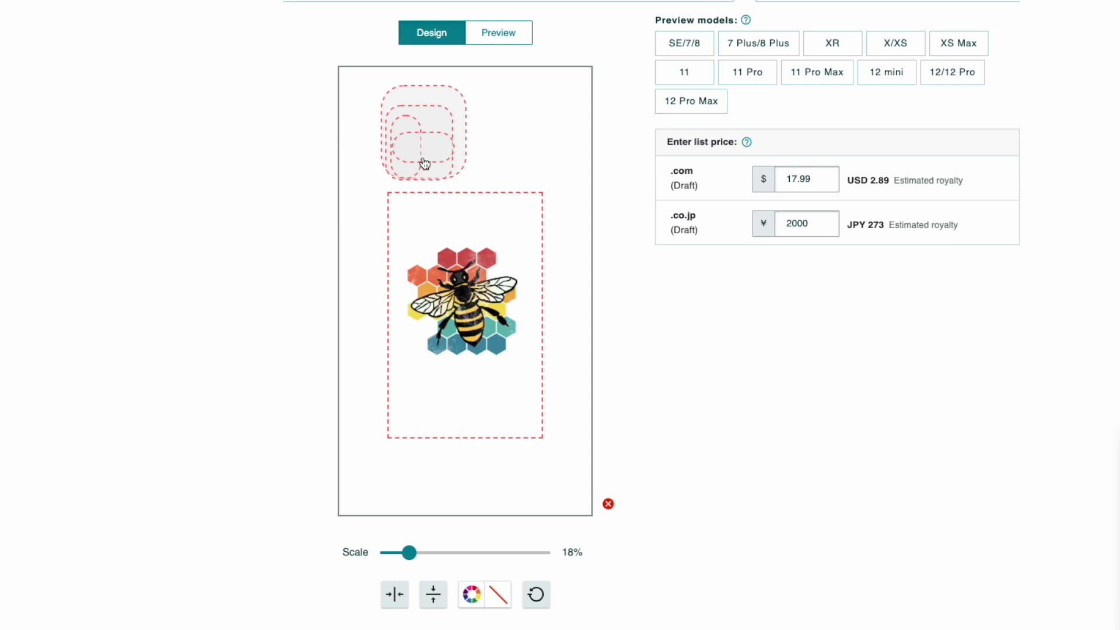
# - Set the bee artwork's scale to 27% on the iPhone case and position it around the middle of the dashed safe area
pyautogui.moveTo(409, 552); pyautogui.dragTo(423, 552)
pyautogui.moveTo(504, 359); pyautogui.dragTo(478, 334)
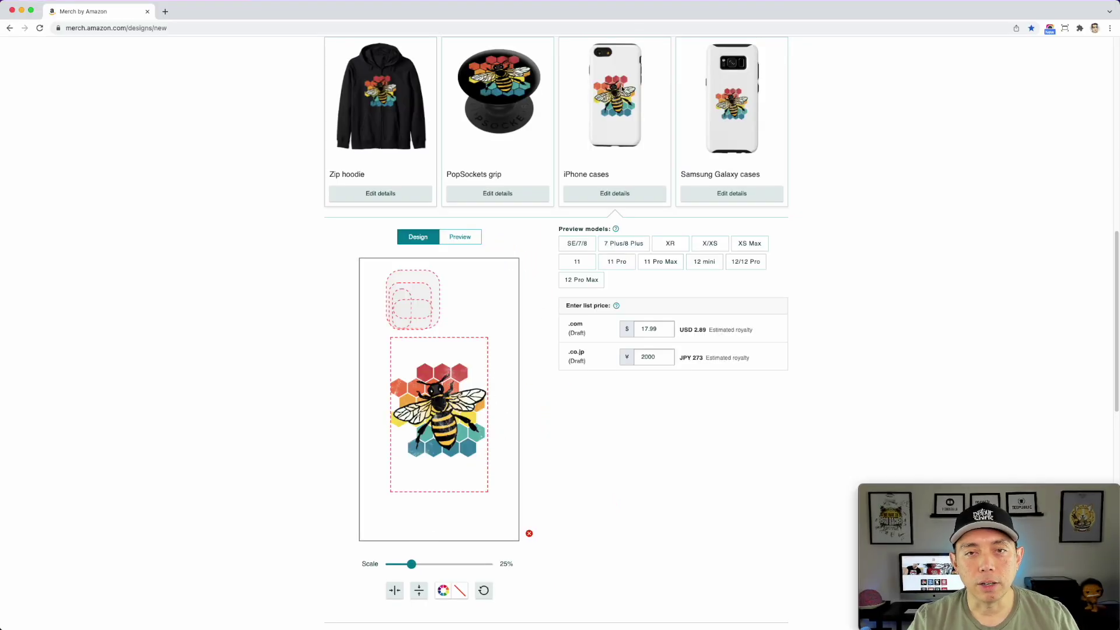
pyautogui.moveTo(412, 564); pyautogui.dragTo(416, 564)
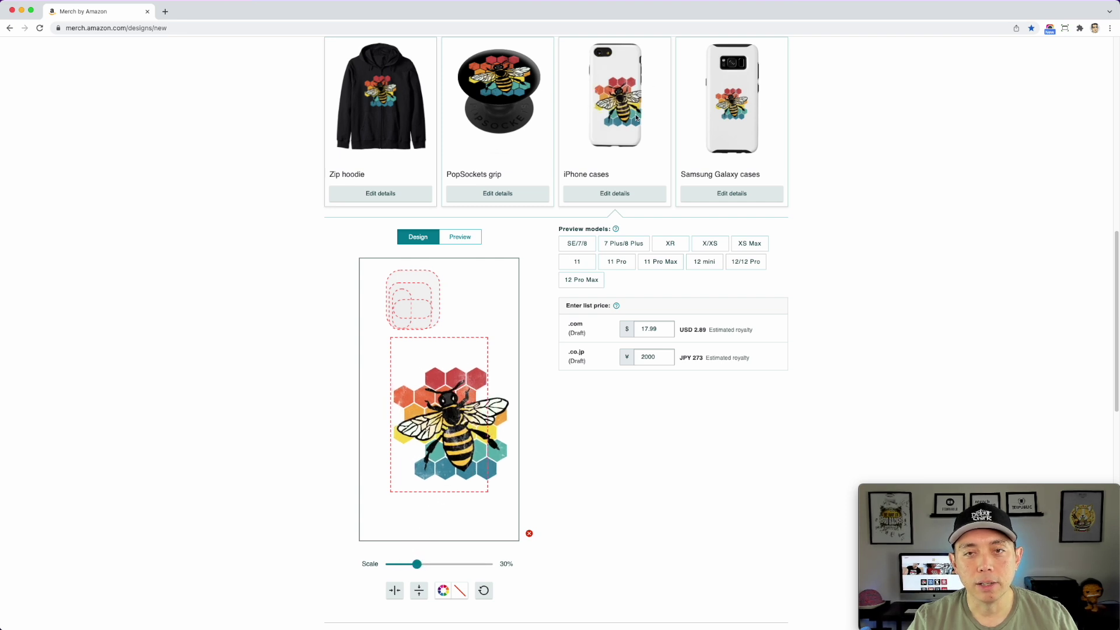
pyautogui.moveTo(460, 427); pyautogui.dragTo(451, 420)
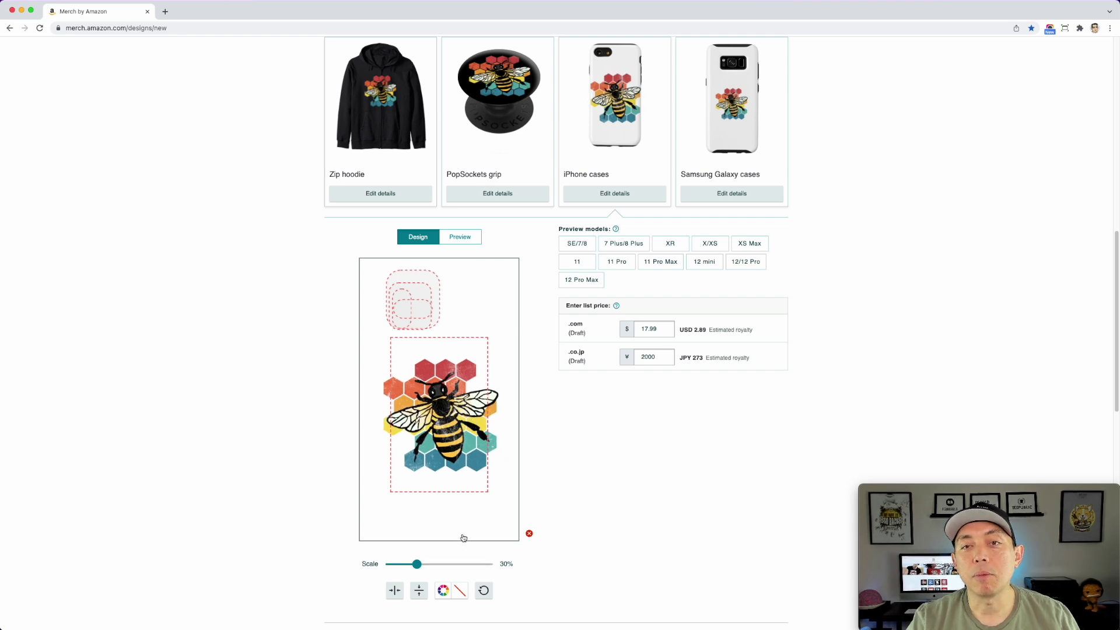
pyautogui.moveTo(416, 564); pyautogui.dragTo(413, 564)
pyautogui.moveTo(453, 430); pyautogui.dragTo(459, 434)
# - Preview the iPhone case, nudge the bee artwork slightly down and right, and check the preview again
pyautogui.click(477, 241)
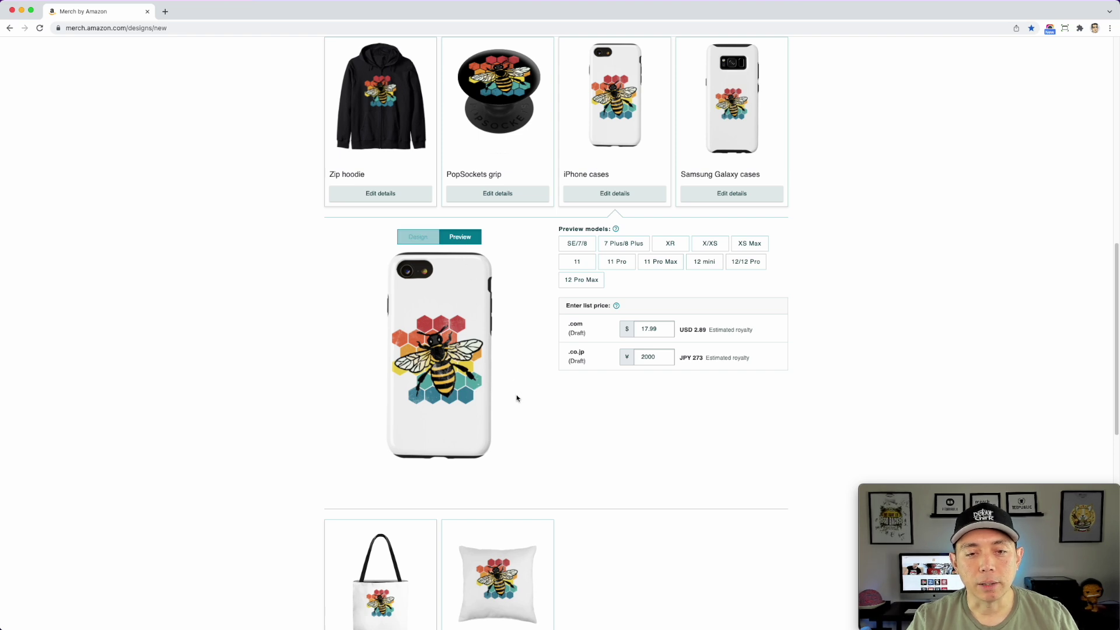
pyautogui.click(418, 237)
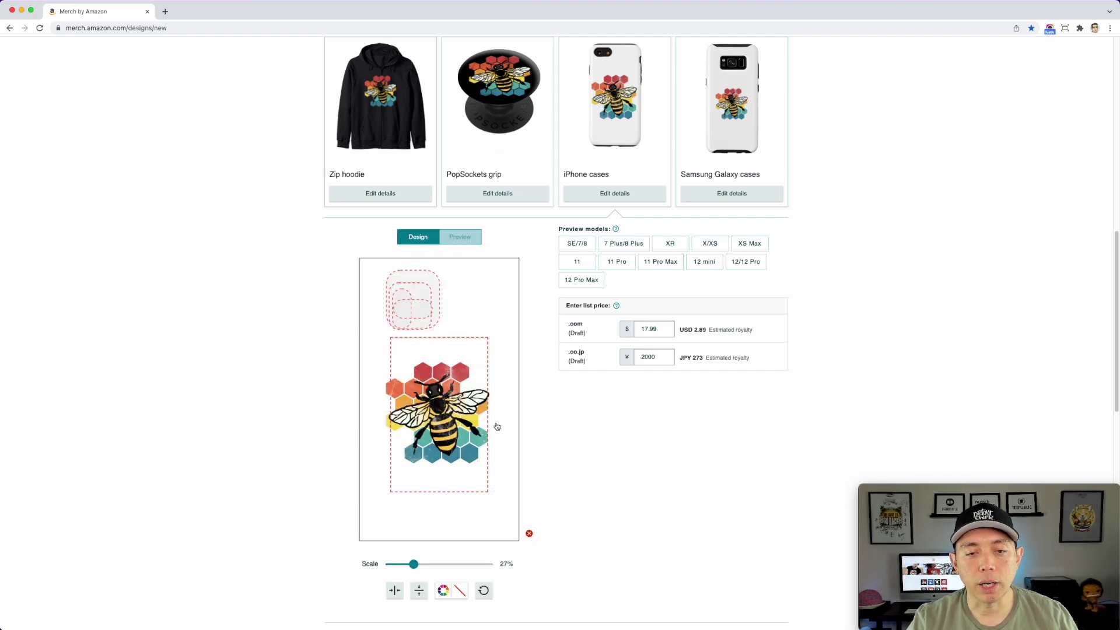
pyautogui.moveTo(471, 423); pyautogui.dragTo(471, 426)
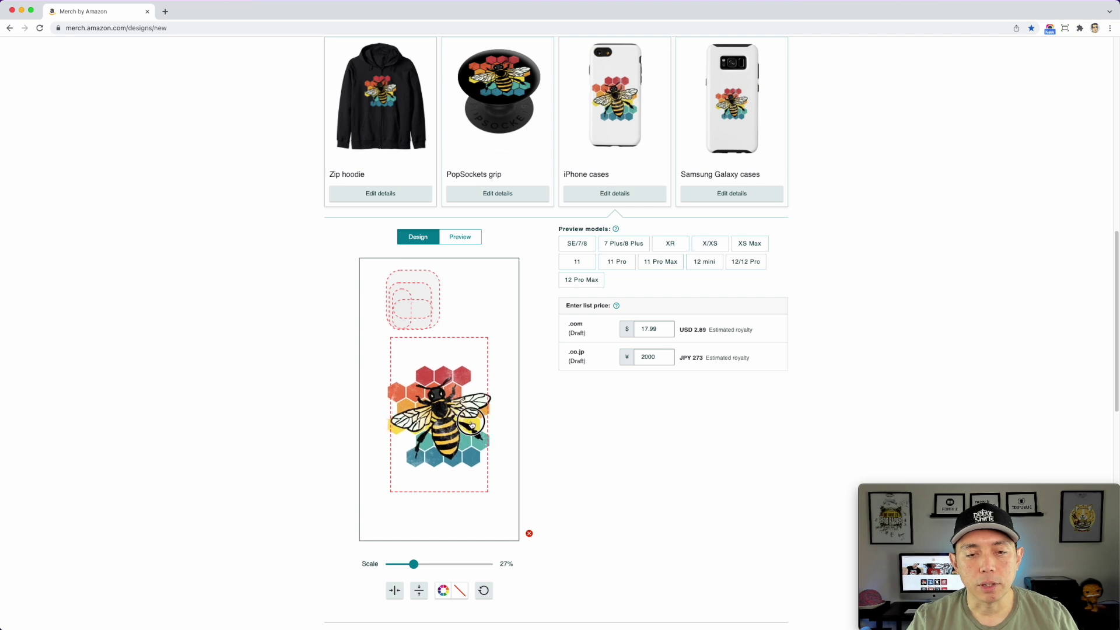
pyautogui.click(470, 239)
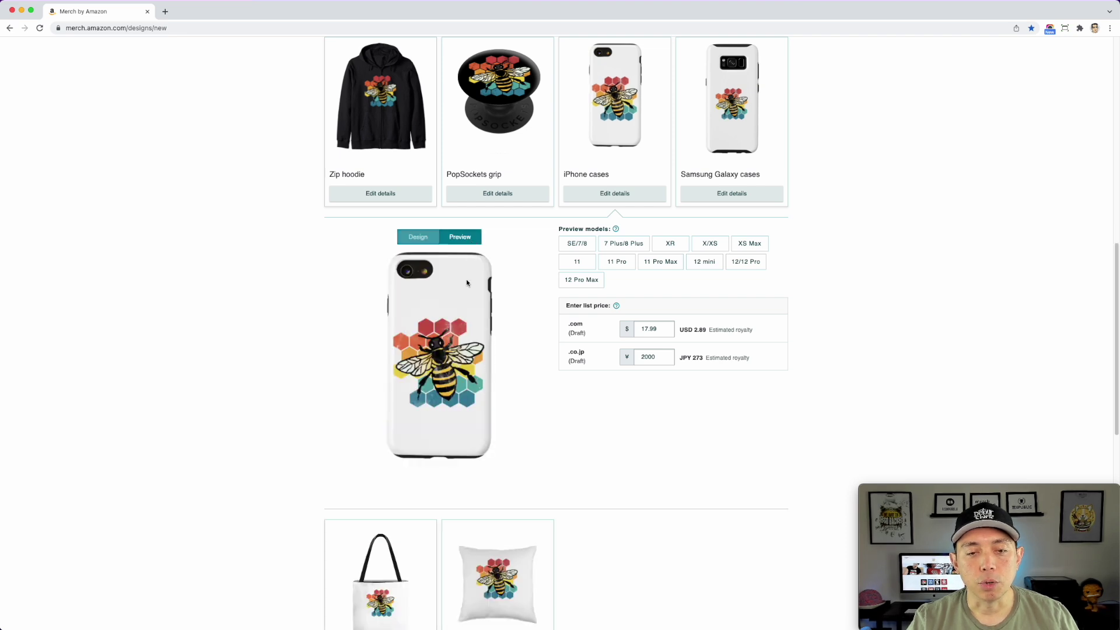
# - Return to the iPhone case's design view and set its background colour to black (000000)
pyautogui.click(417, 236)
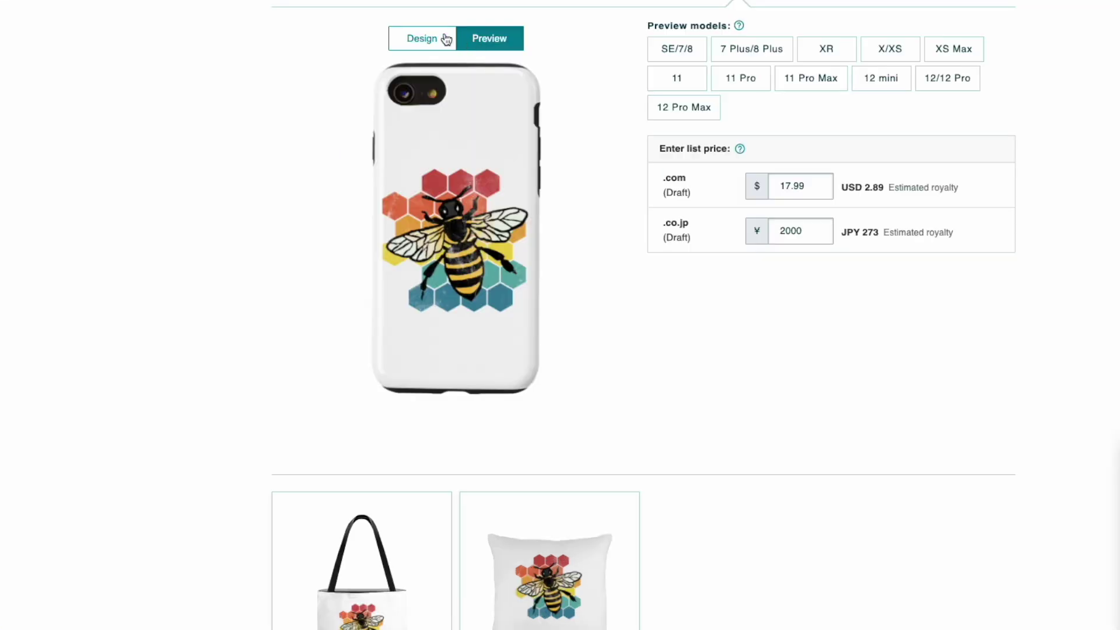
pyautogui.click(462, 604)
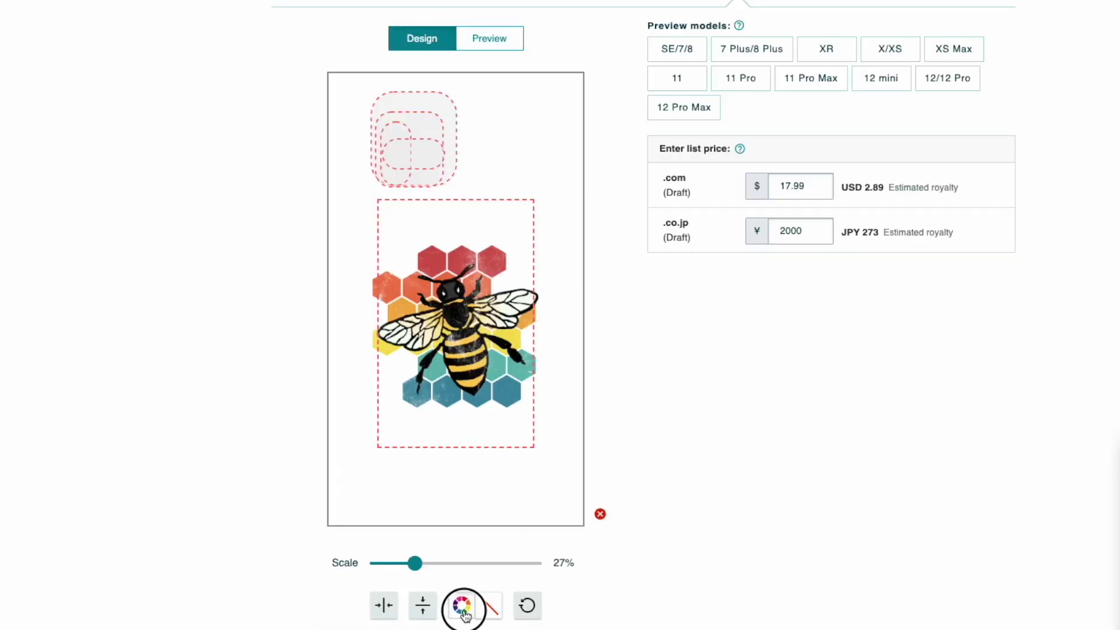
pyautogui.click(498, 572)
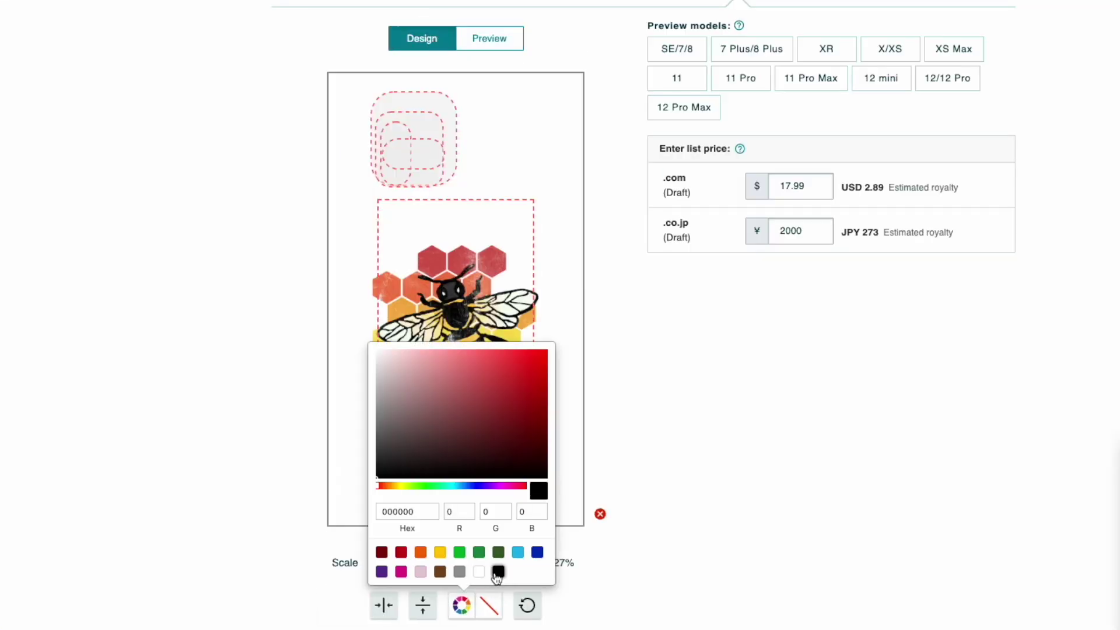
pyautogui.click(653, 300)
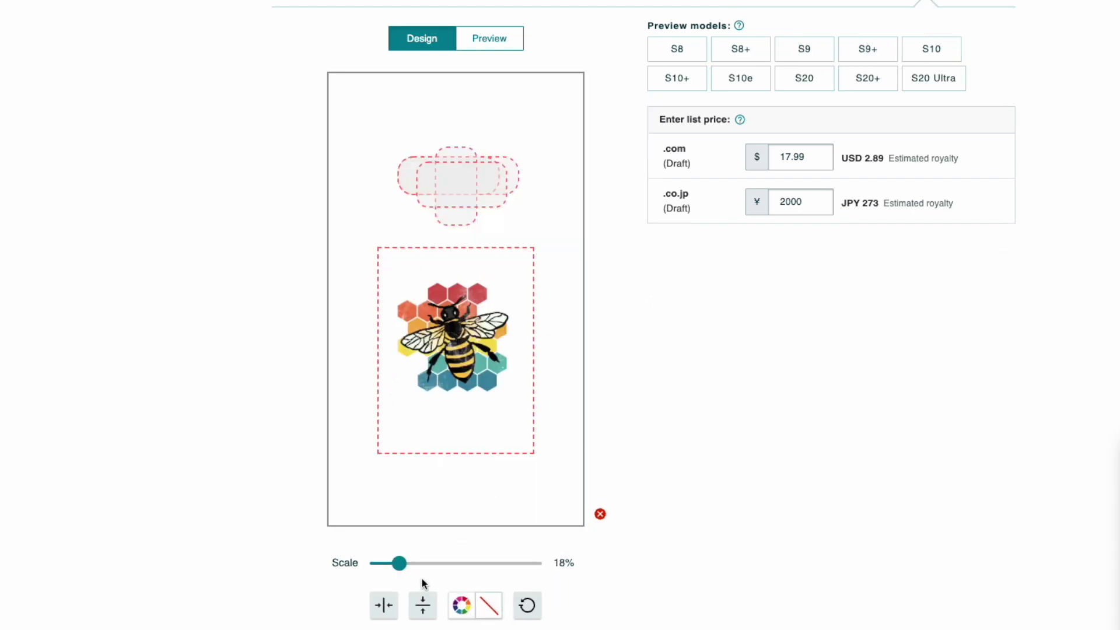
# - Set the bee artwork's scale to 32% on the Samsung Galaxy case and move it below the camera cutouts, over the dashed safe area
pyautogui.moveTo(400, 563); pyautogui.dragTo(423, 563)
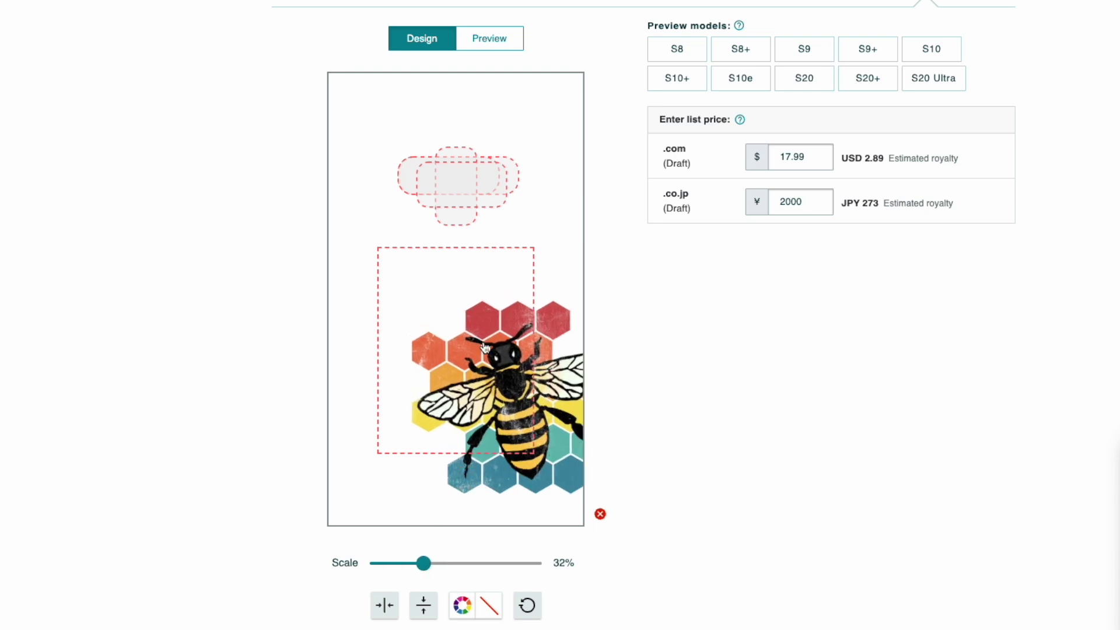
pyautogui.moveTo(474, 292); pyautogui.dragTo(446, 190)
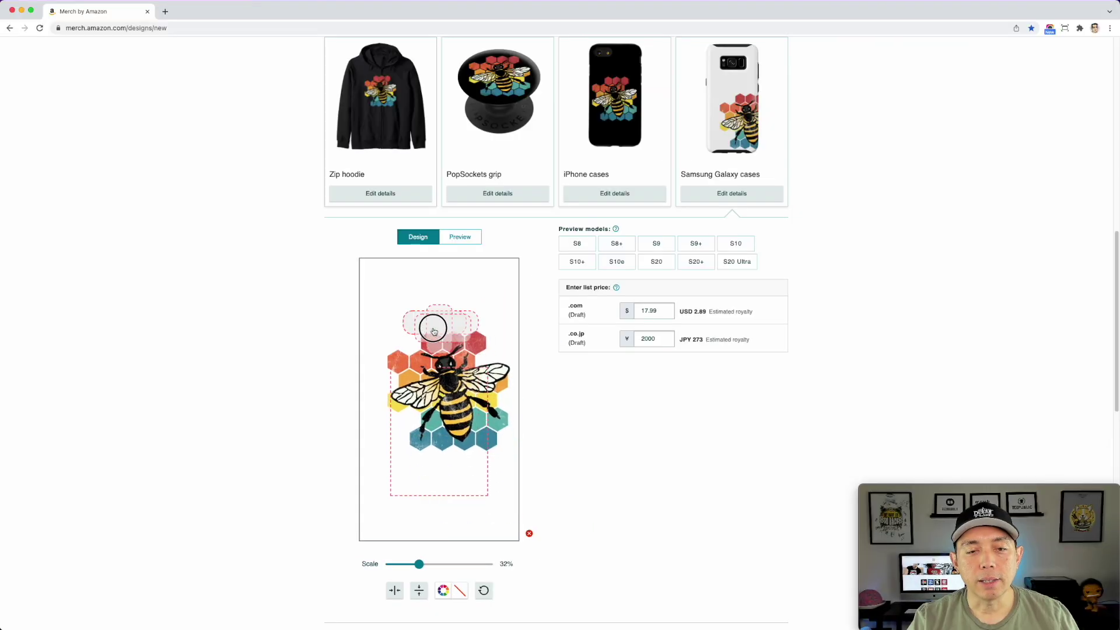
pyautogui.moveTo(433, 331); pyautogui.dragTo(428, 326)
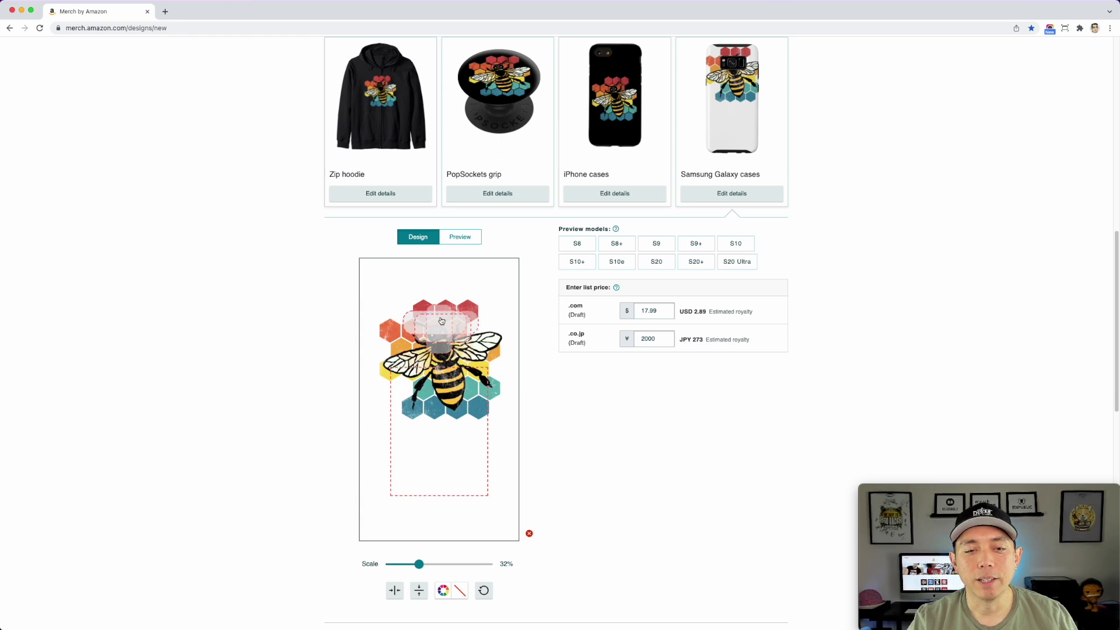
pyautogui.moveTo(440, 394); pyautogui.dragTo(438, 459)
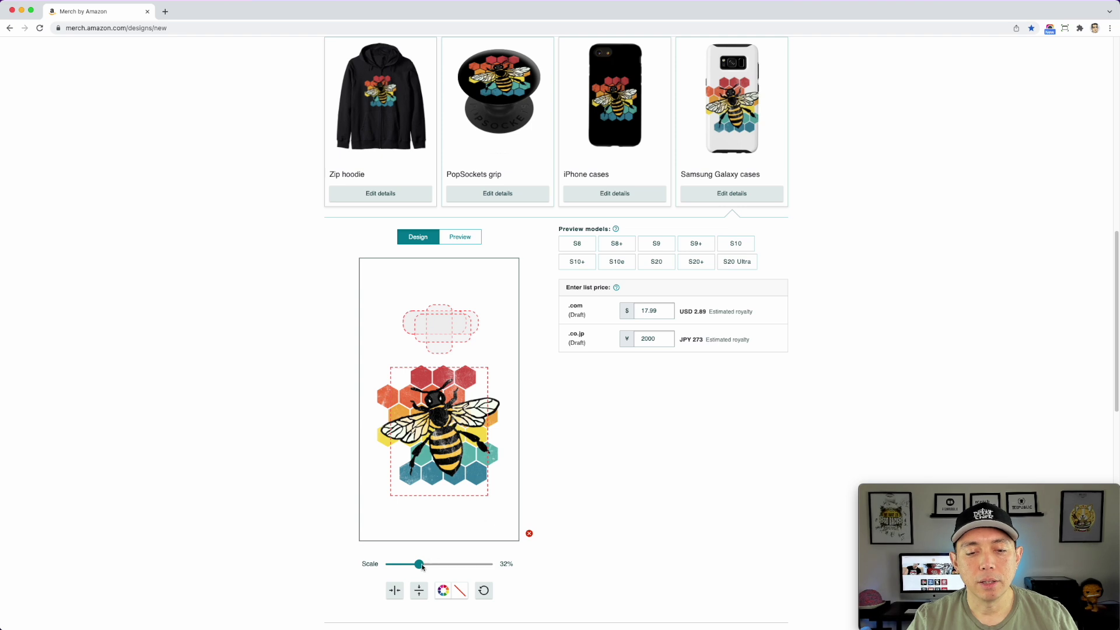
# - Enlarge the Samsung Galaxy artwork to 36%, recentre it over the safe area, and set the case's background colour to black (000000)
pyautogui.moveTo(420, 564); pyautogui.dragTo(424, 564)
pyautogui.moveTo(451, 402); pyautogui.dragTo(444, 397)
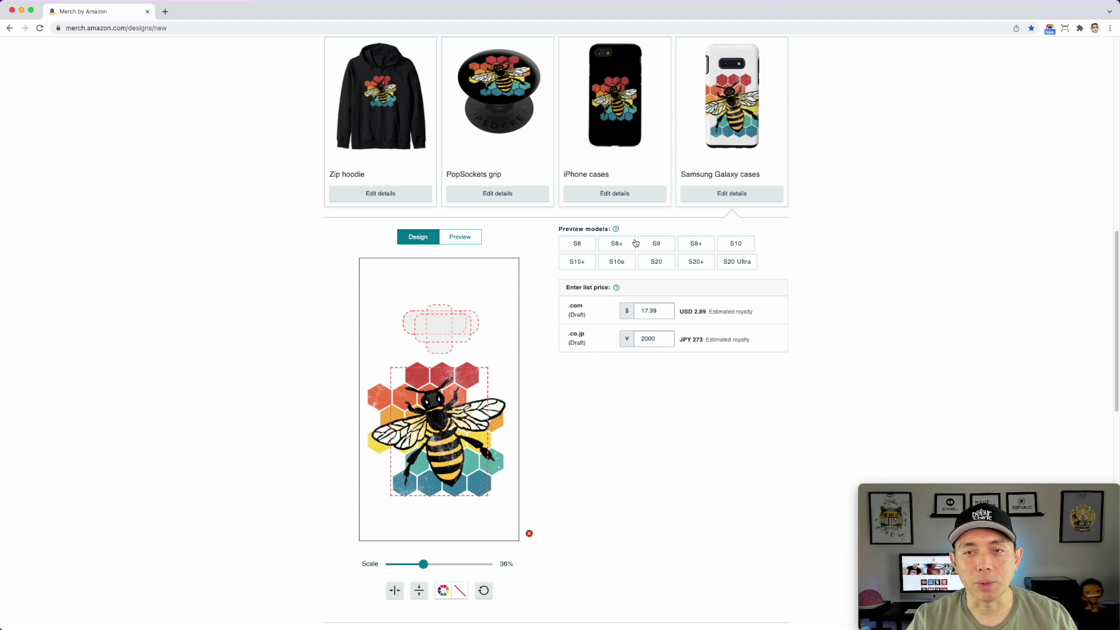
pyautogui.click(443, 589)
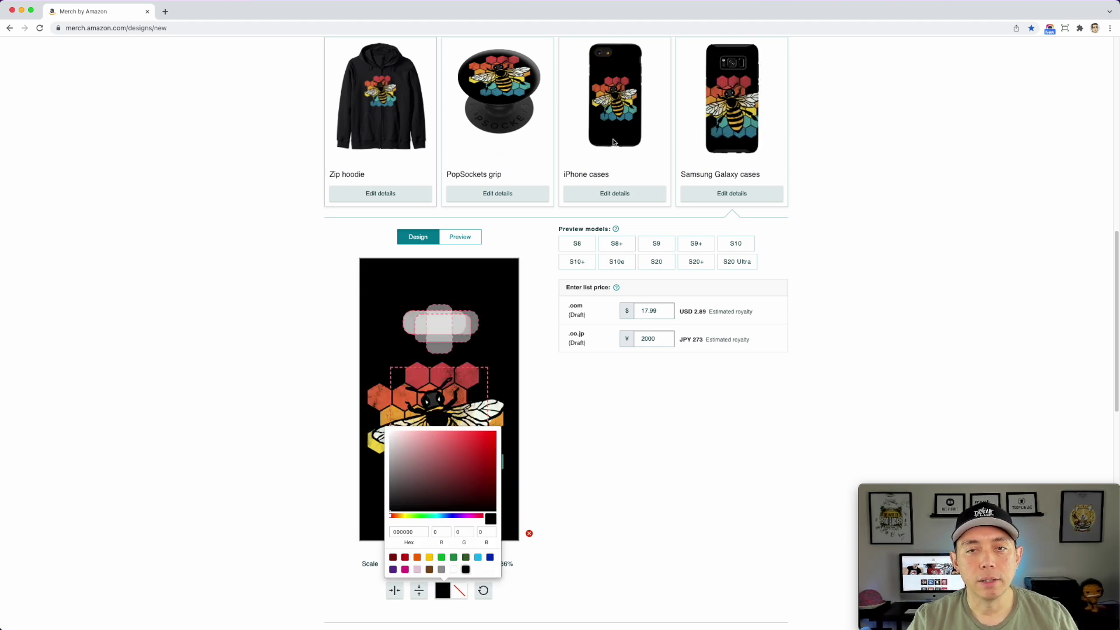
# - Reopen the iPhone case's details, set the bee artwork's scale to 32%, and recentre it over the dashed safe area
pyautogui.click(614, 193)
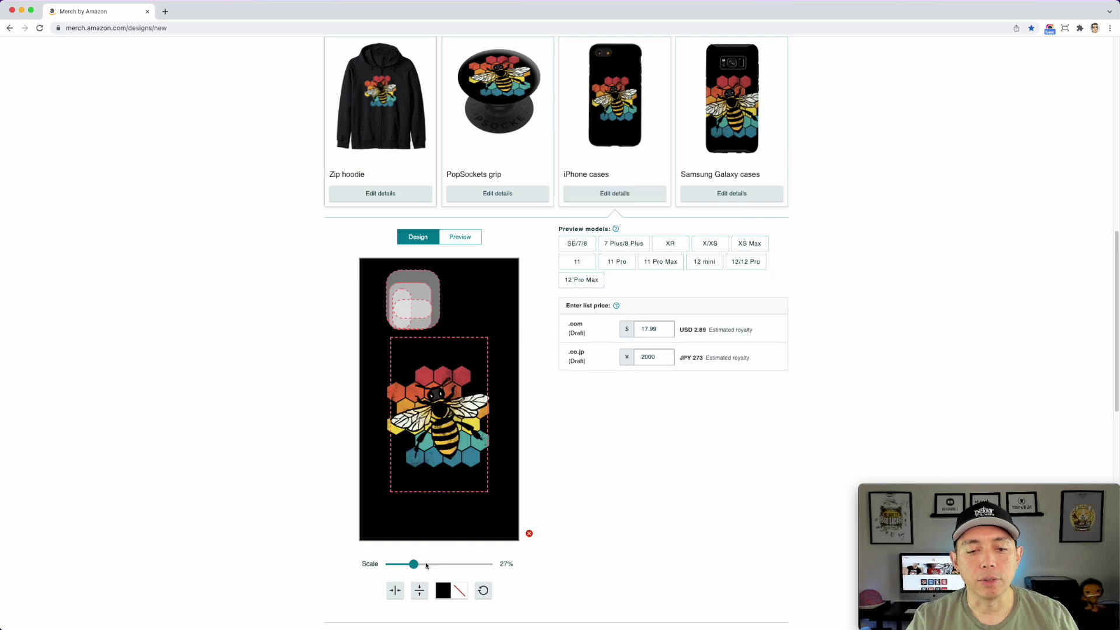
pyautogui.moveTo(414, 564); pyautogui.dragTo(419, 564)
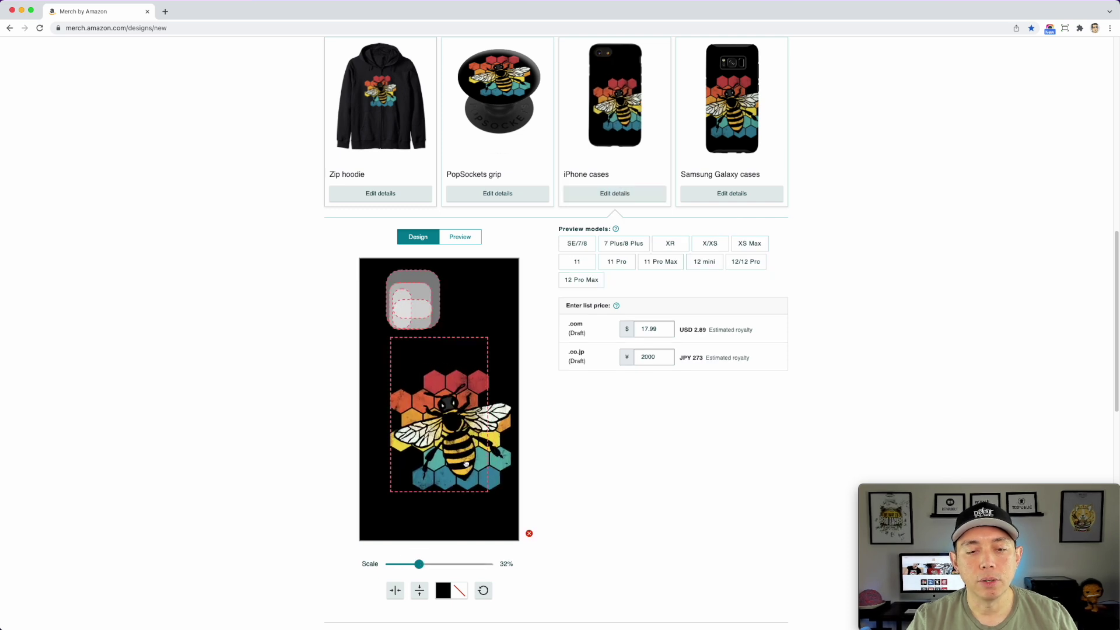
pyautogui.moveTo(458, 439); pyautogui.dragTo(444, 429)
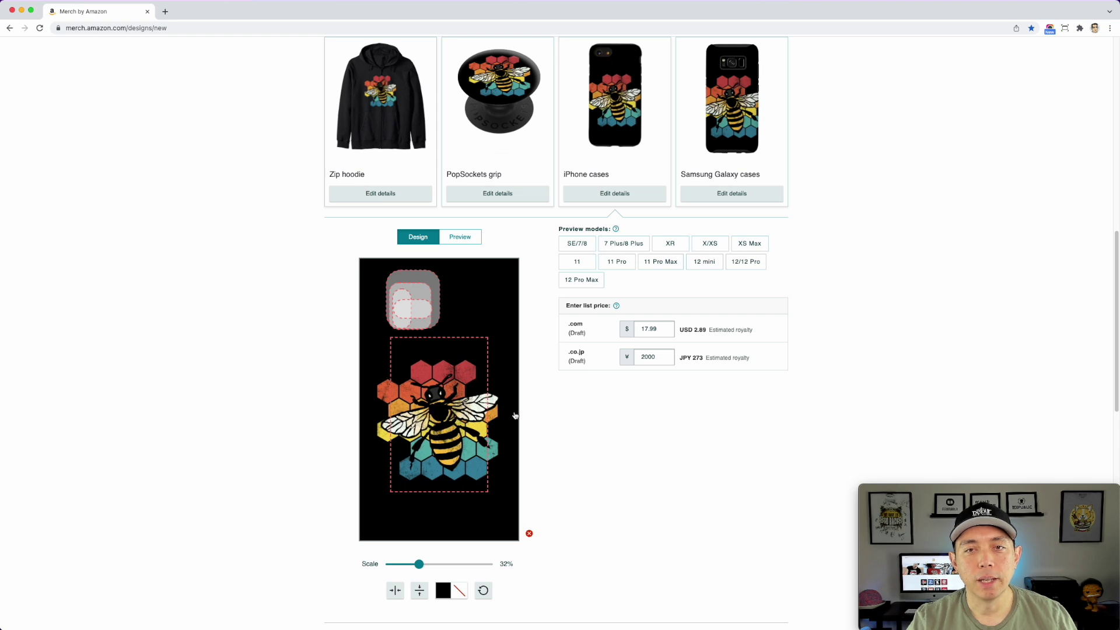
# - Open the tote bag's details, set the bee artwork's scale to 55%, and centre it over the dashed safe area
pyautogui.scroll(-8, 575, 482)
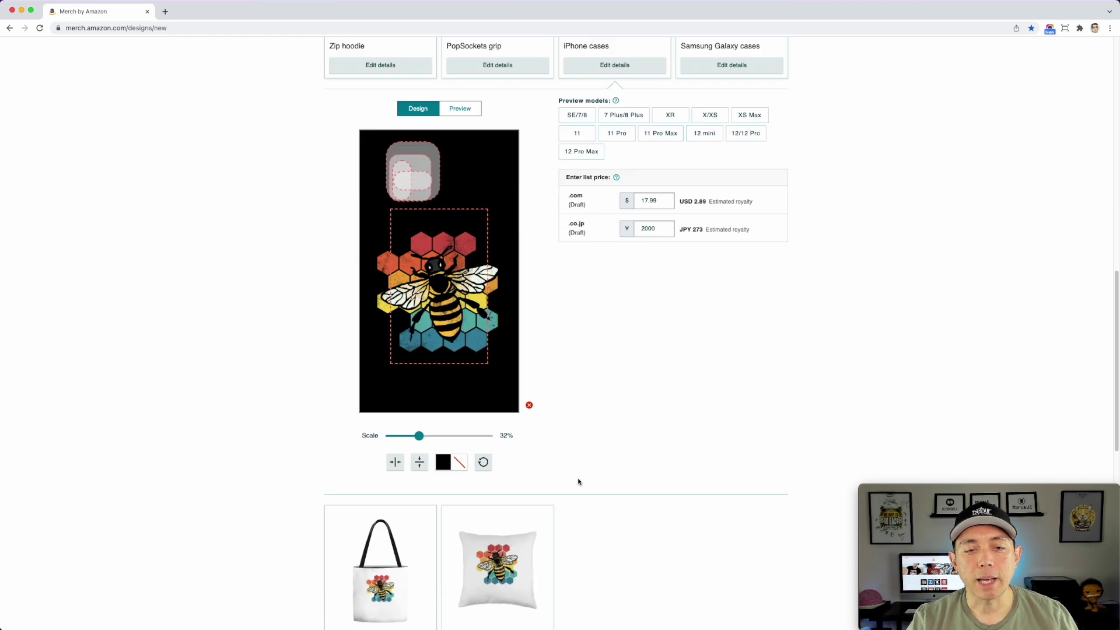
pyautogui.click(380, 337)
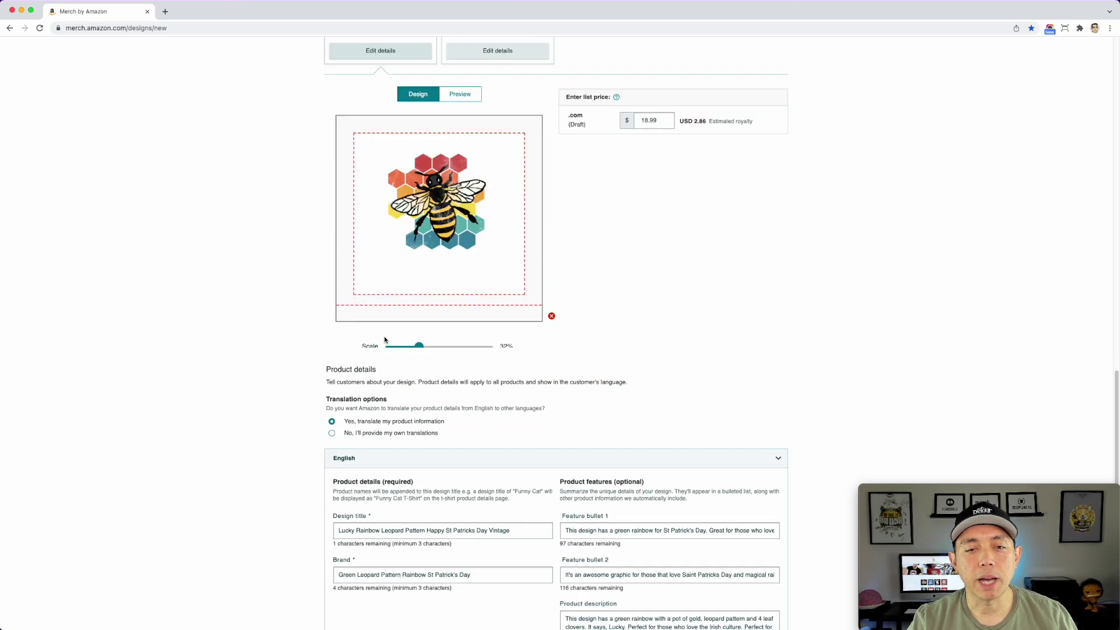
pyautogui.moveTo(420, 488); pyautogui.dragTo(446, 486)
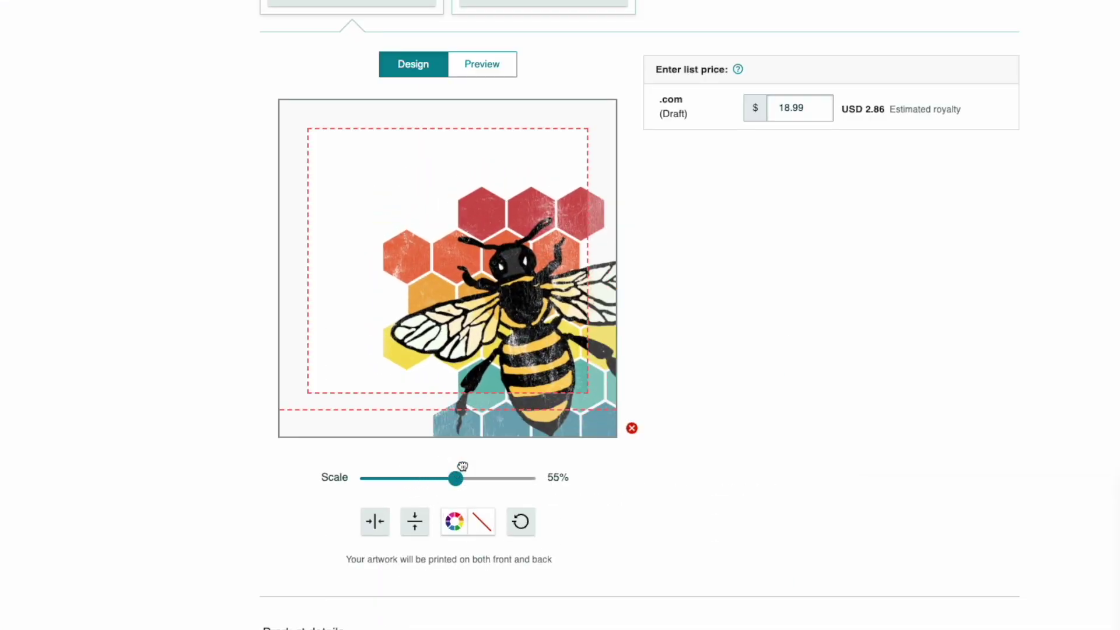
pyautogui.moveTo(473, 244); pyautogui.dragTo(460, 230)
pyautogui.moveTo(477, 286); pyautogui.dragTo(470, 291)
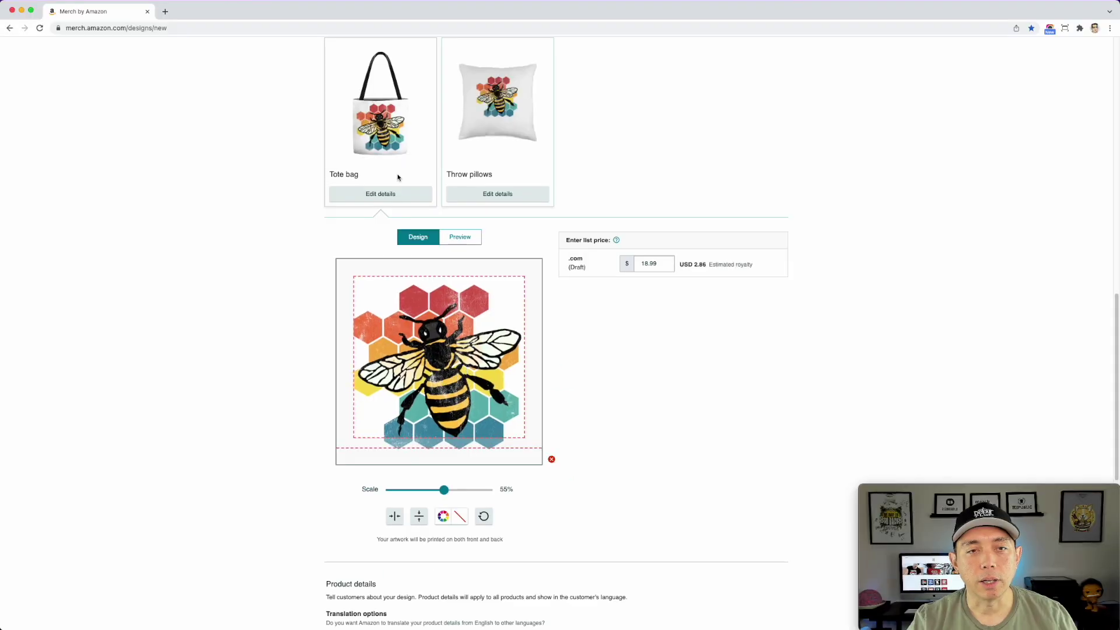
# - Try the preset colours as the tote bag's background, including black, light pink, reds, orange, greens, light blue, purple, magenta, brown and grey
pyautogui.click(442, 516)
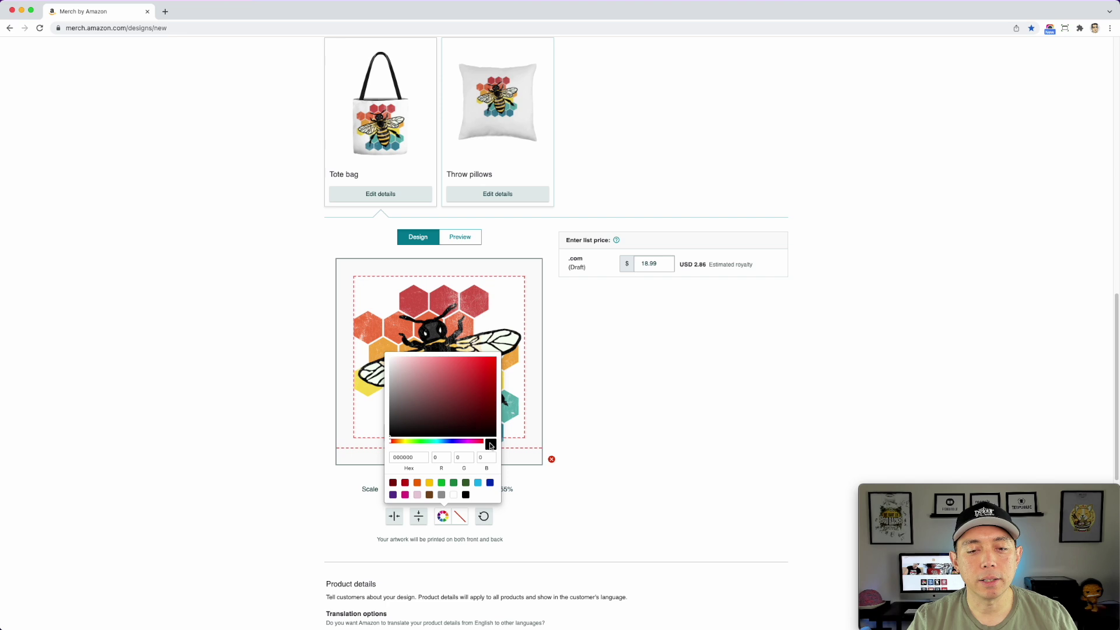
pyautogui.click(466, 494)
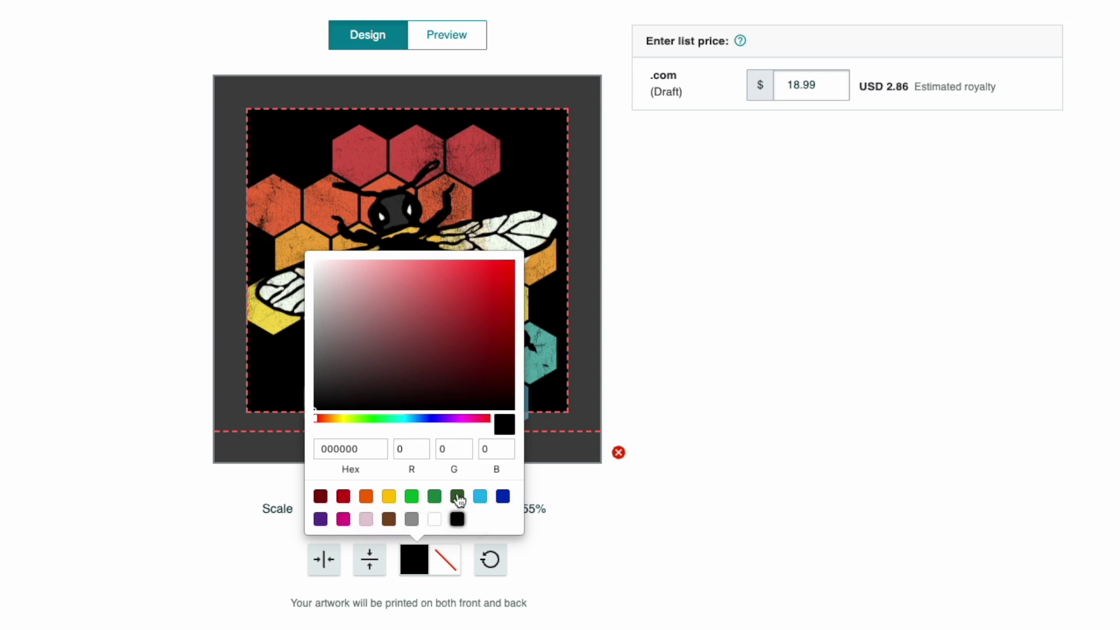
pyautogui.click(366, 520)
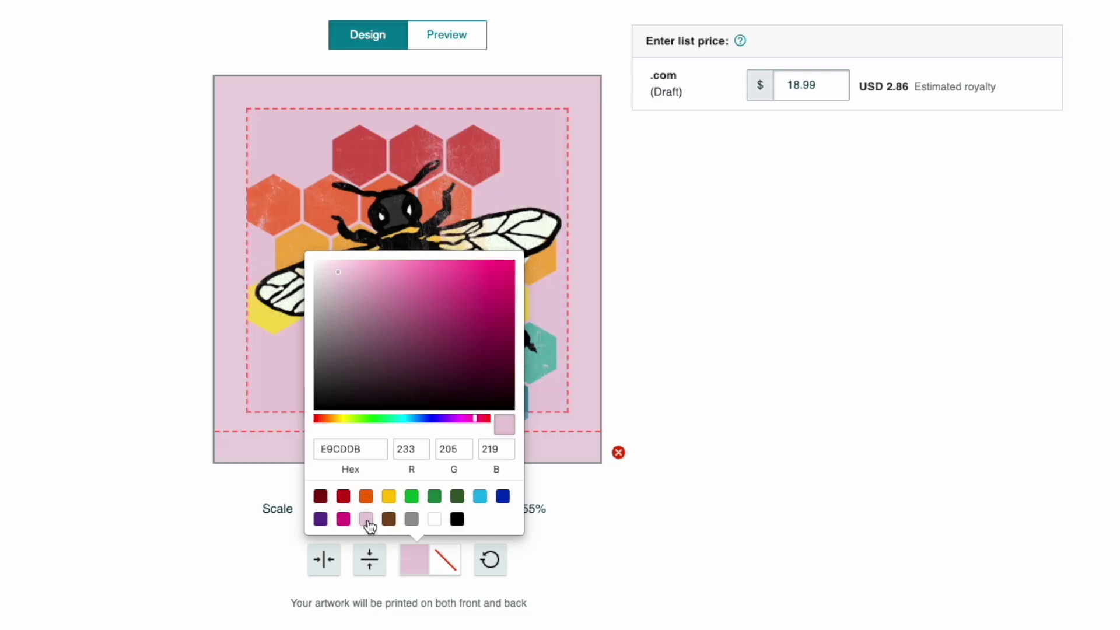
pyautogui.click(321, 496)
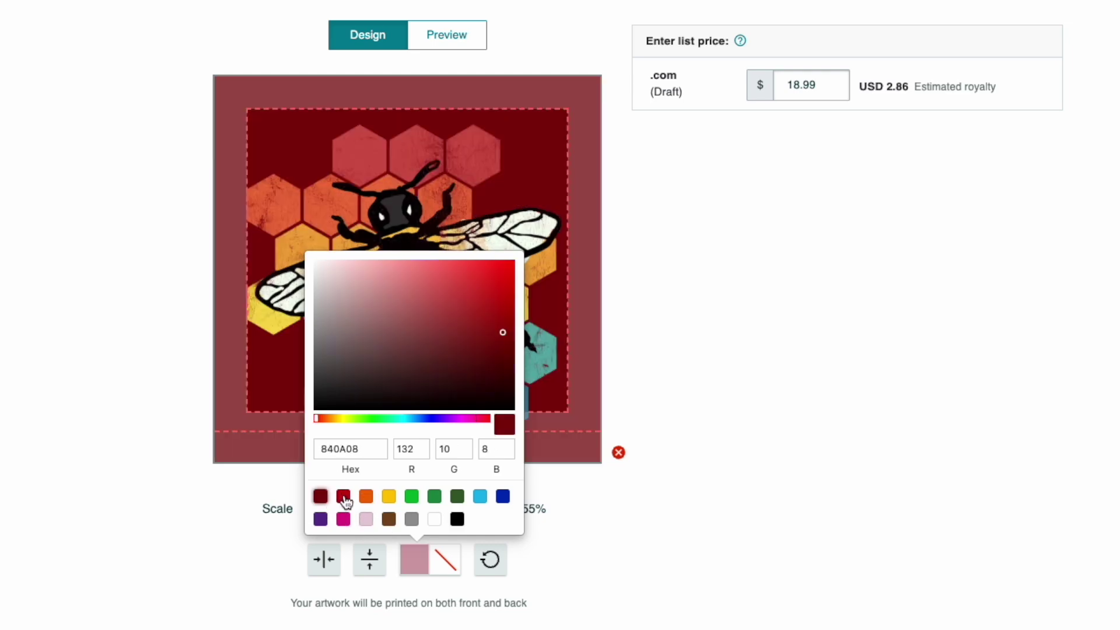
pyautogui.click(345, 499)
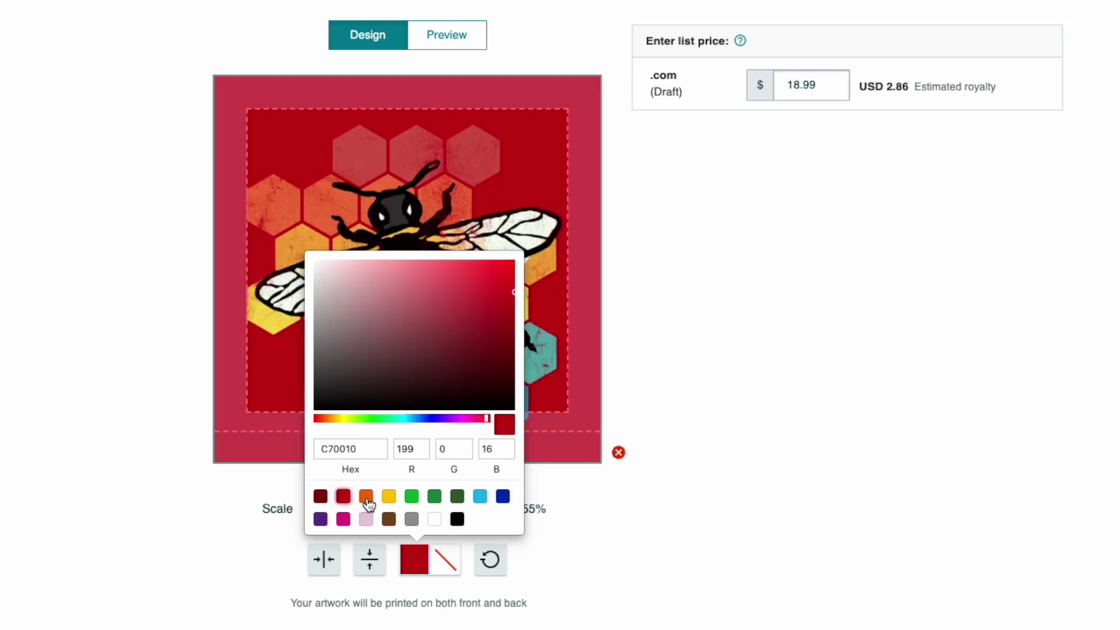
pyautogui.click(379, 497)
pyautogui.click(389, 496)
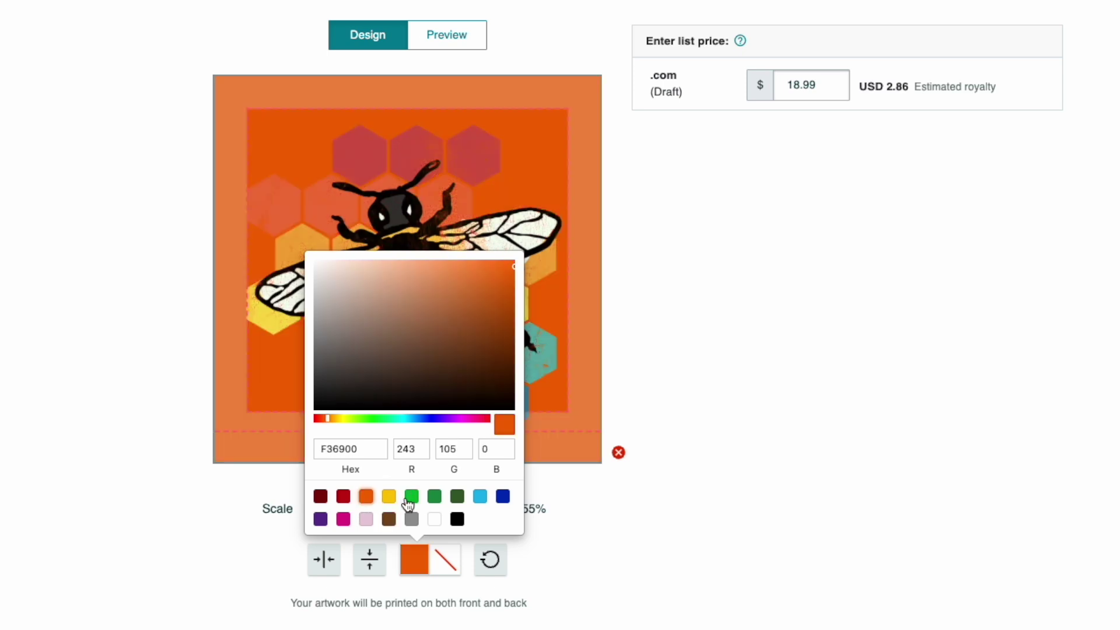
pyautogui.click(412, 496)
pyautogui.click(434, 497)
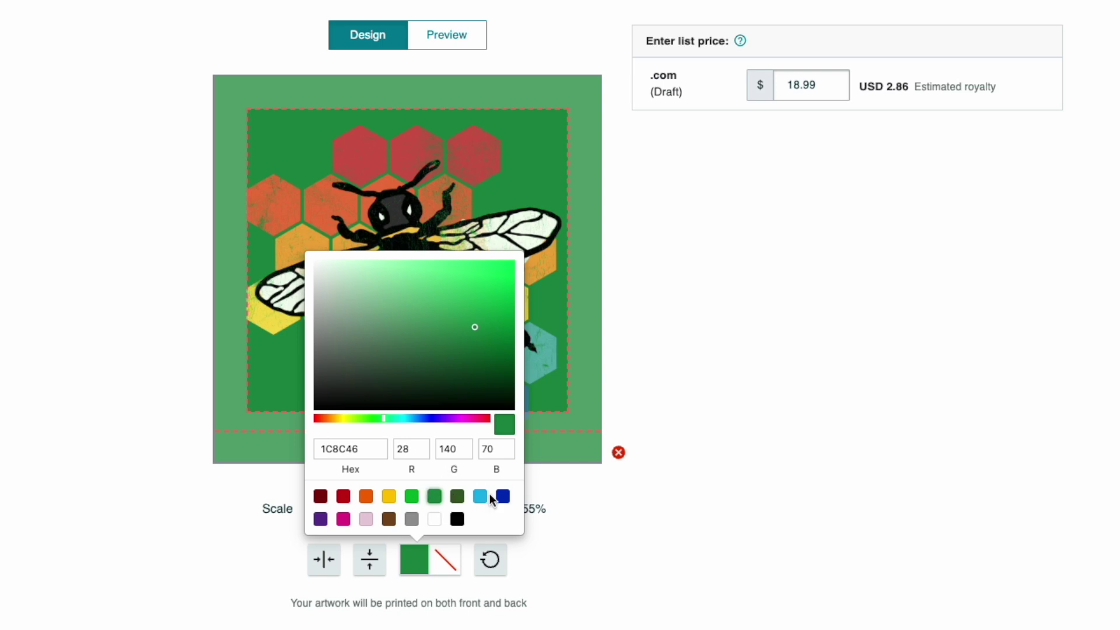
pyautogui.click(458, 497)
pyautogui.click(480, 496)
pyautogui.click(502, 496)
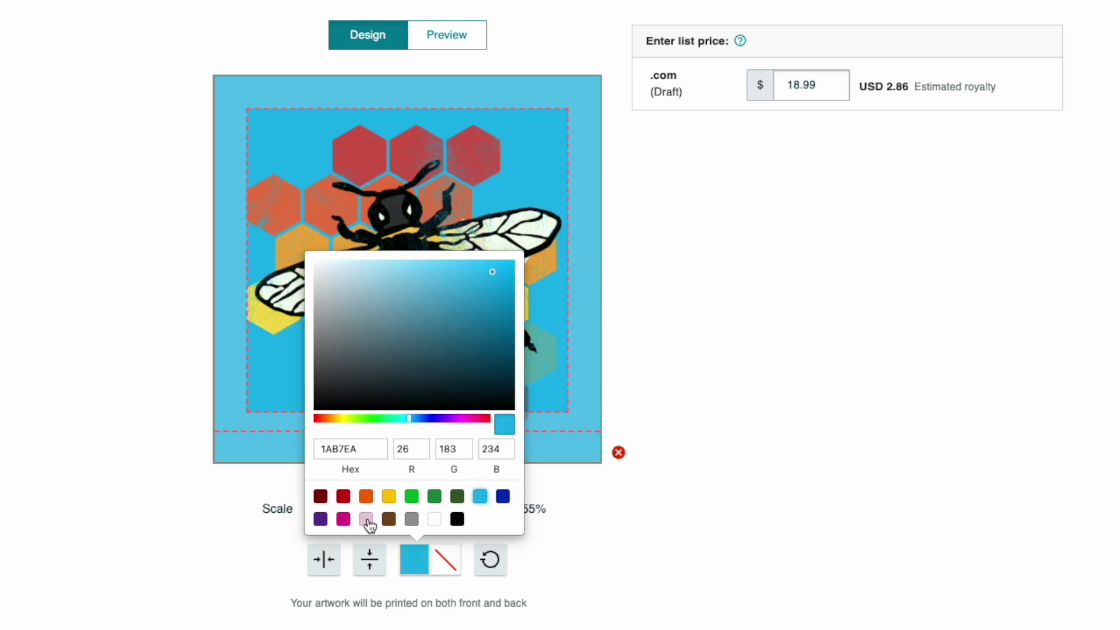
pyautogui.click(320, 519)
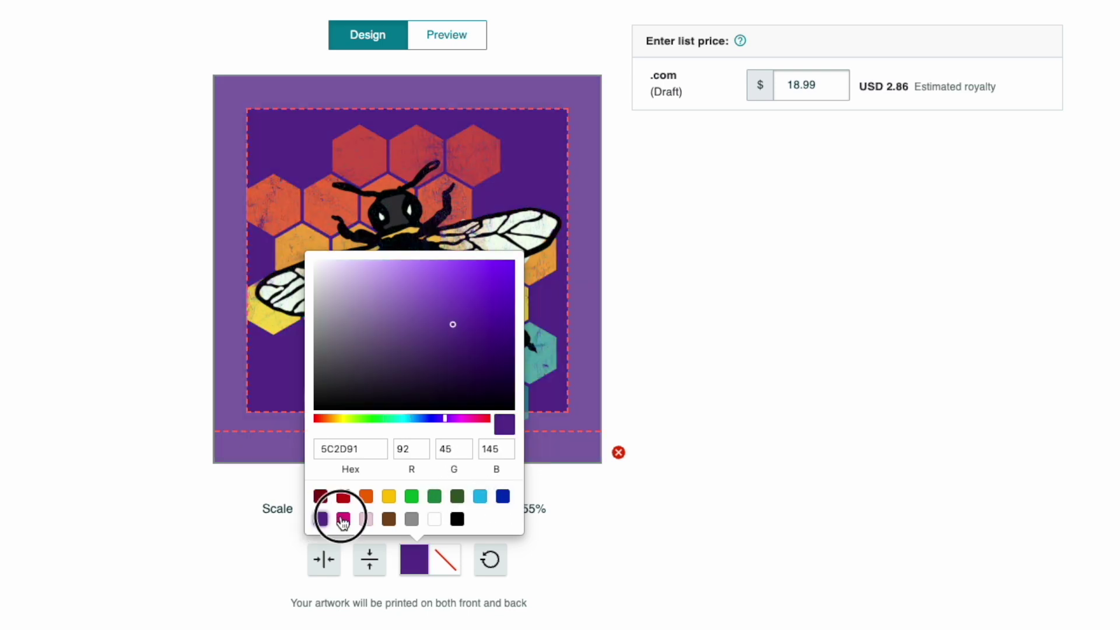
pyautogui.click(344, 519)
pyautogui.click(368, 519)
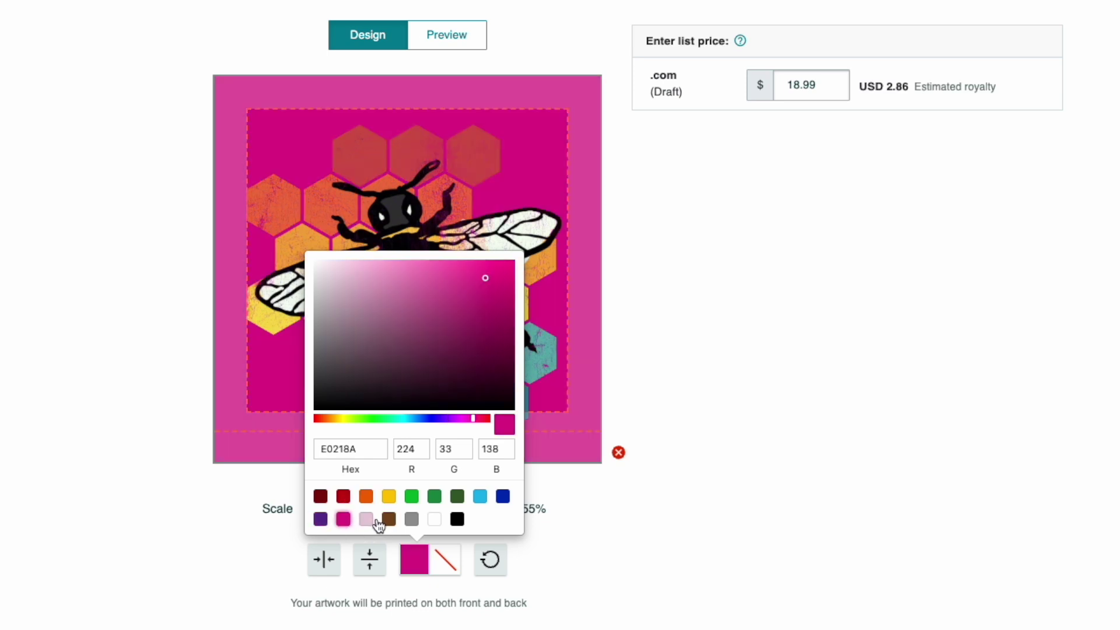
pyautogui.click(389, 519)
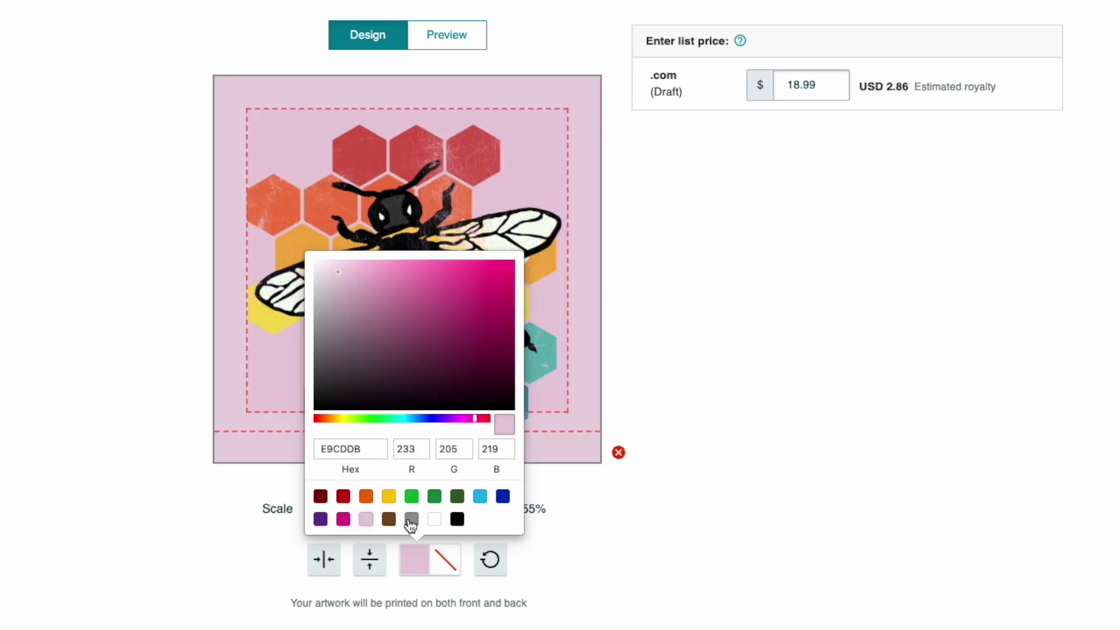
pyautogui.click(411, 519)
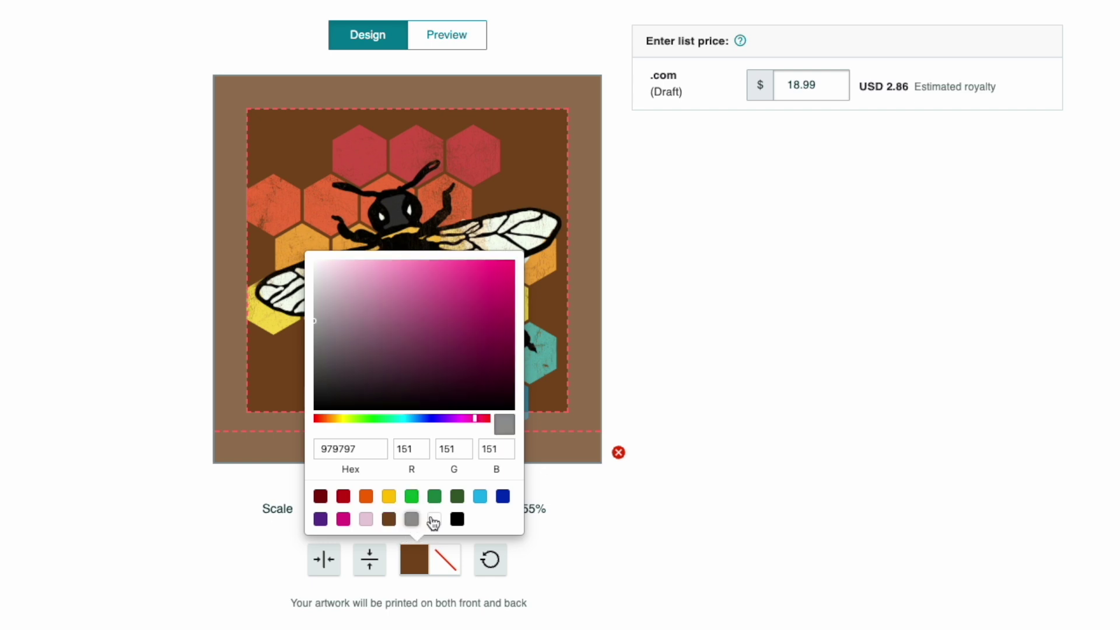
# - Set the tote bag's background colour to black (000000) and close the colour picker
pyautogui.click(456, 519)
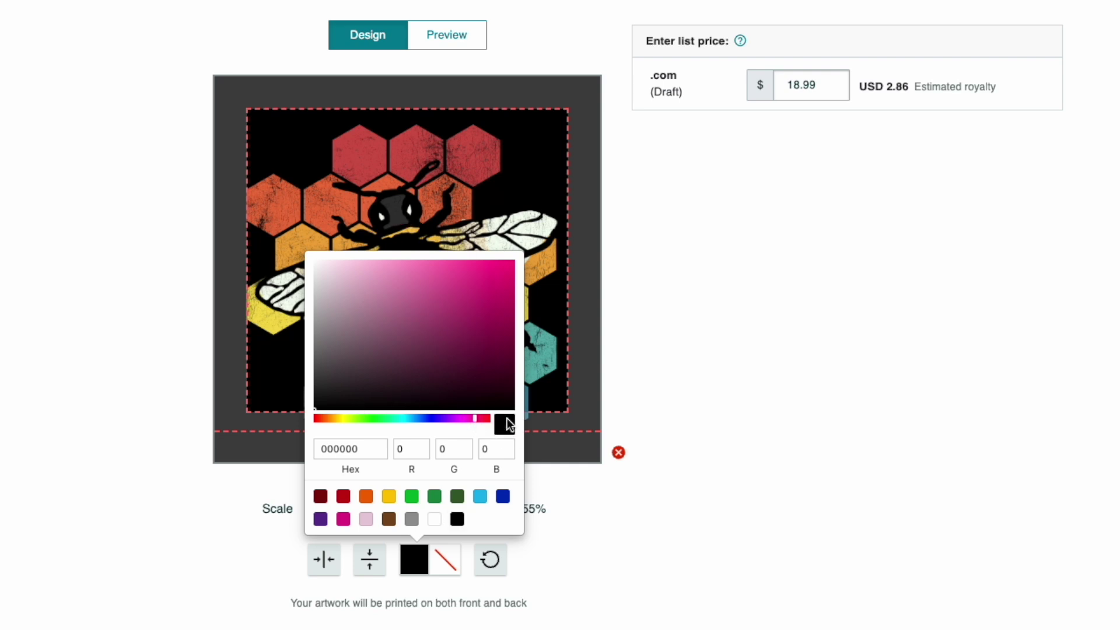
pyautogui.moveTo(501, 426)
pyautogui.mouseDown()
pyautogui.moveTo(445, 200)
pyautogui.moveTo(474, 154)
pyautogui.moveTo(481, 397)
pyautogui.mouseUp()
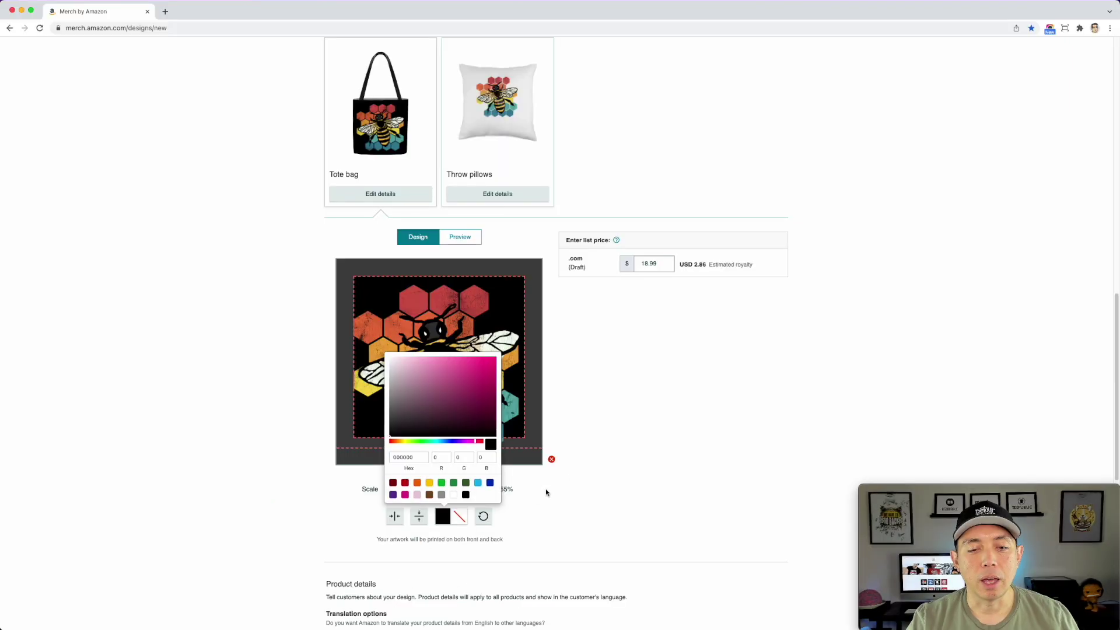
pyautogui.click(601, 463)
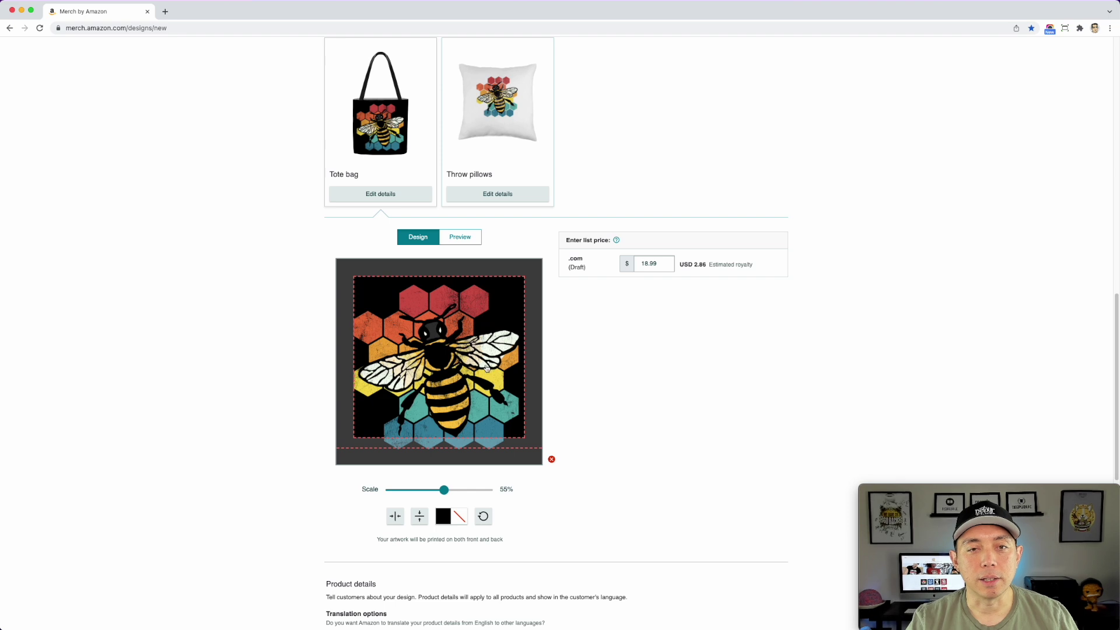
# - On the throw pillow, set the bee artwork's scale to 54%, centre it in the safe area, and make the background black (000000)
pyautogui.click(506, 194)
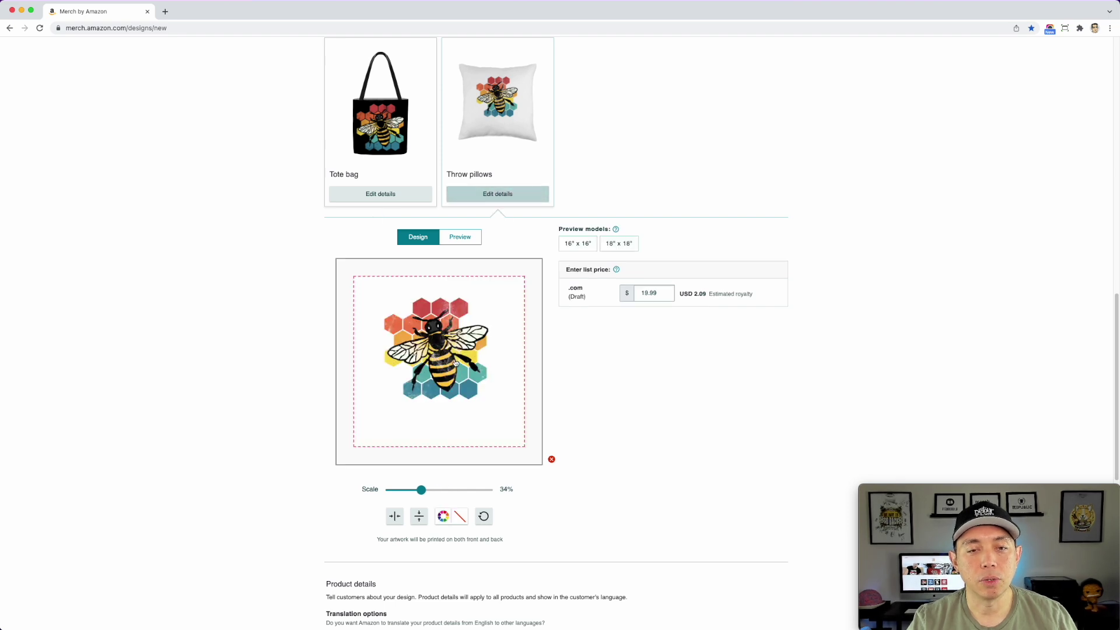
pyautogui.moveTo(435, 489)
pyautogui.mouseDown()
pyautogui.moveTo(420, 489)
pyautogui.moveTo(436, 489)
pyautogui.mouseUp()
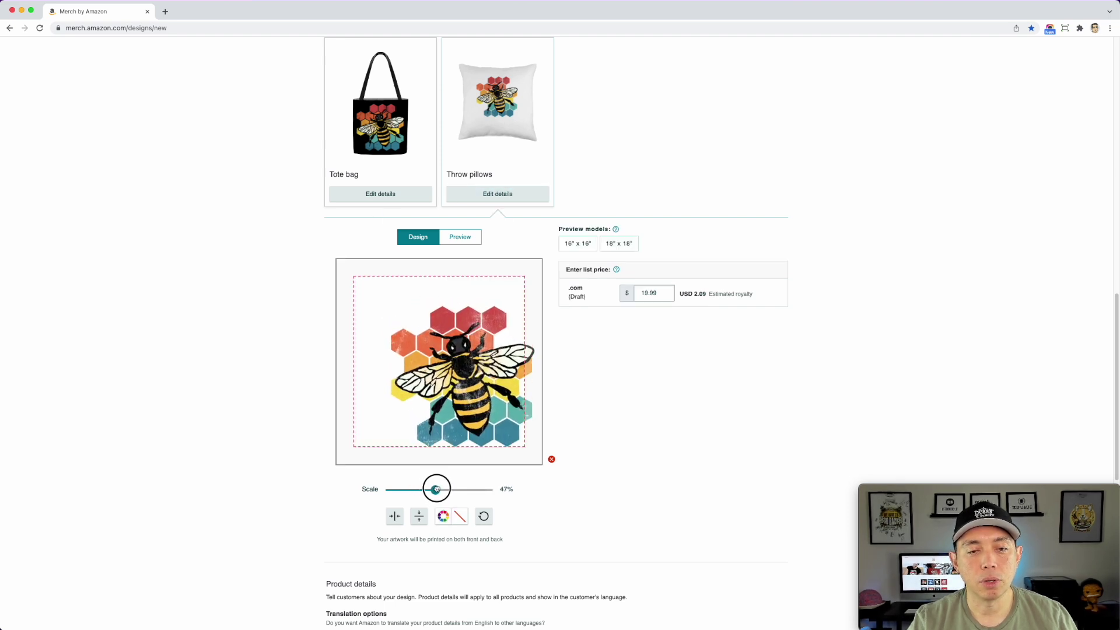
pyautogui.moveTo(514, 443); pyautogui.dragTo(490, 424)
pyautogui.moveTo(436, 490); pyautogui.dragTo(444, 489)
pyautogui.moveTo(466, 339); pyautogui.dragTo(462, 336)
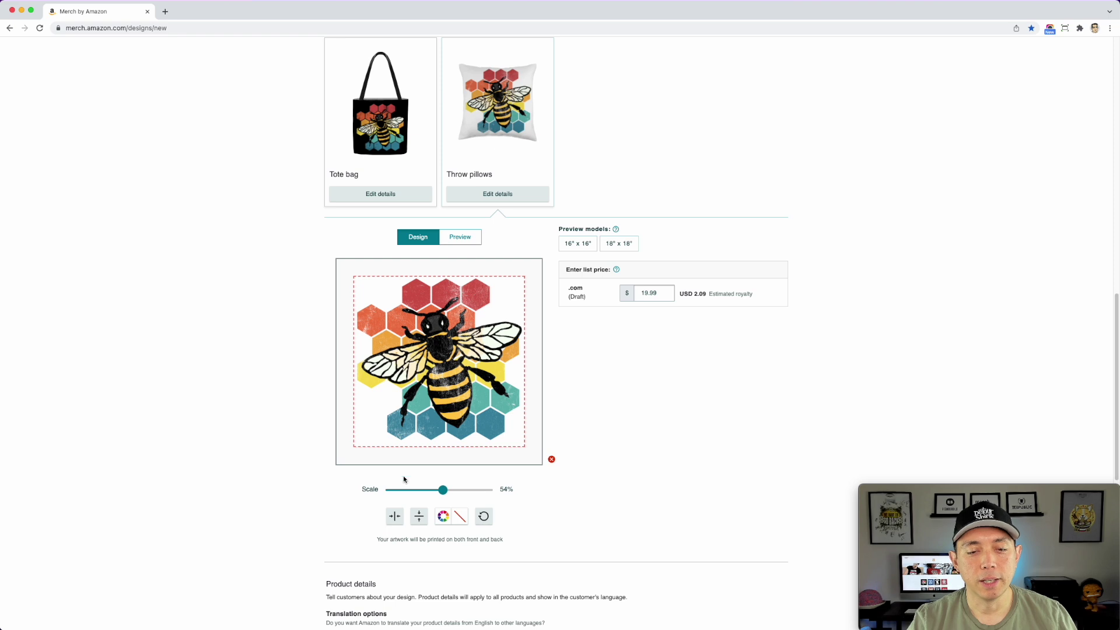
pyautogui.click(448, 515)
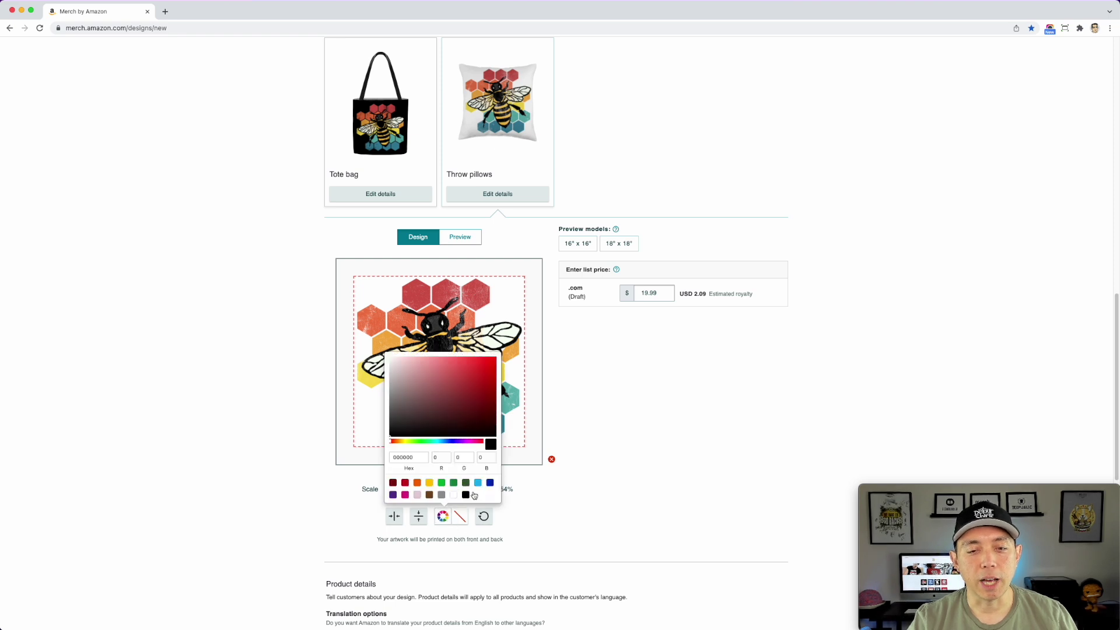
# - Preview the throw pillow in the 18" x 18" and 16" x 16" models, and return to its design view
pyautogui.click(473, 240)
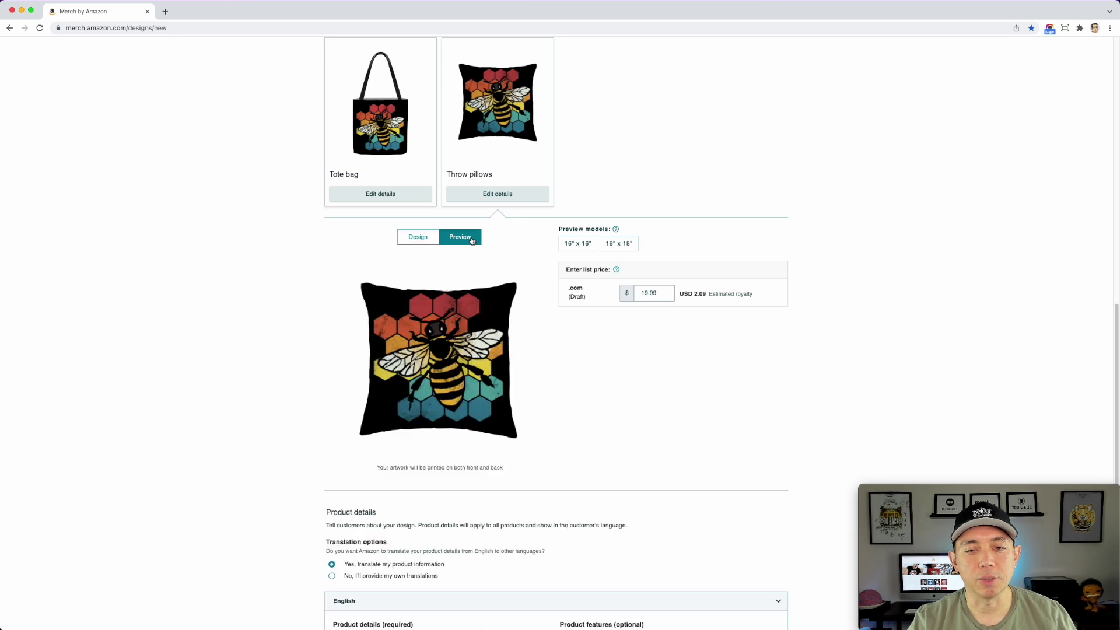
pyautogui.click(621, 245)
pyautogui.click(587, 246)
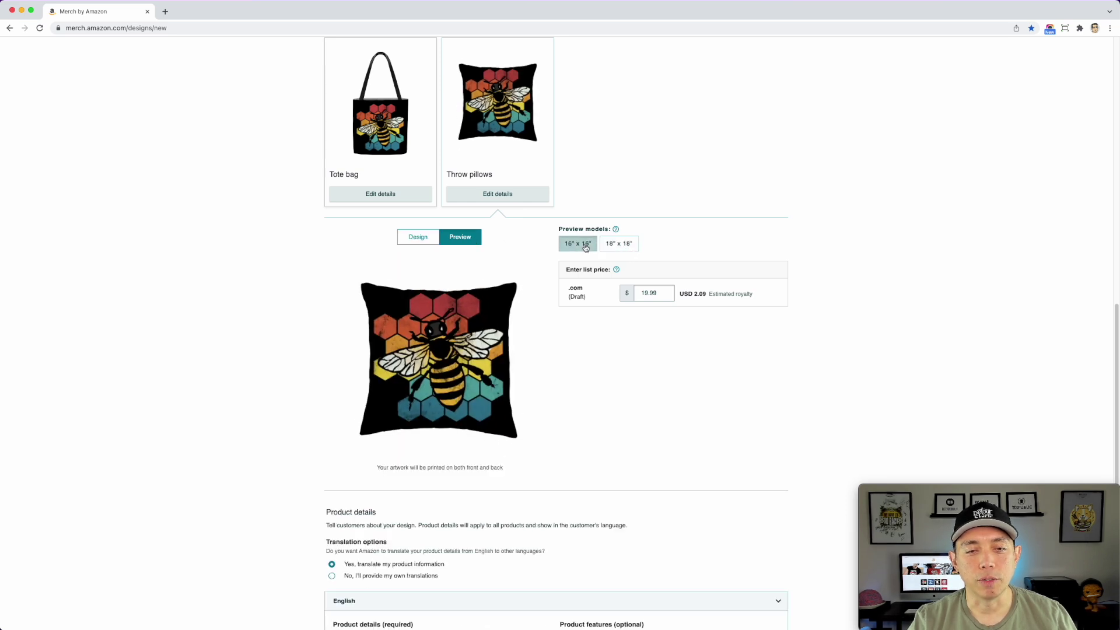
pyautogui.click(418, 247)
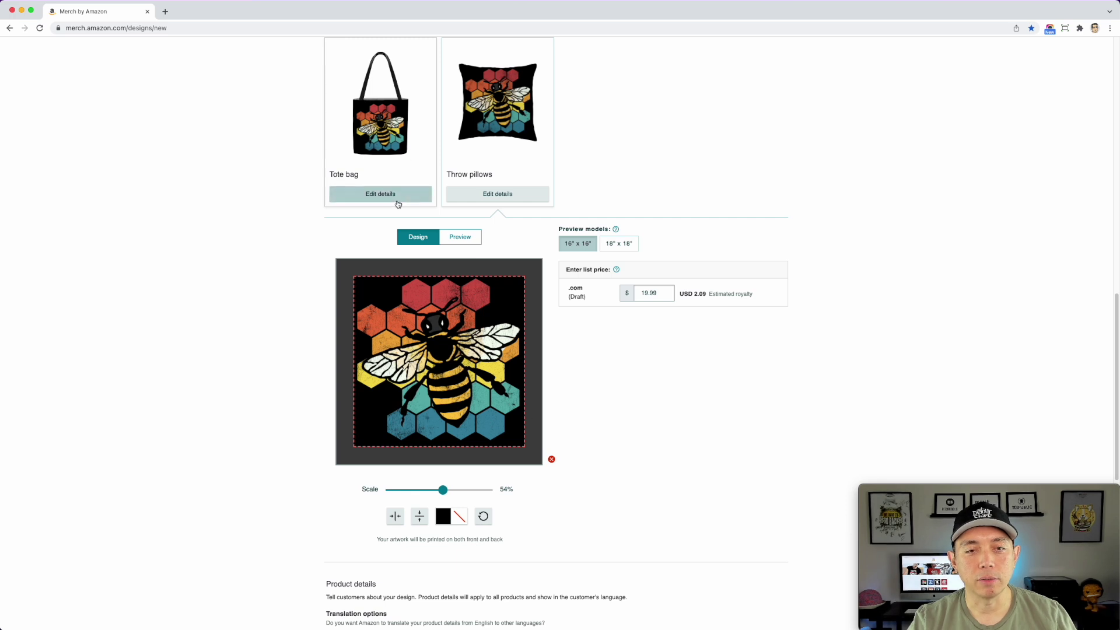
# - Open the tote bag's design details and review the bee artwork on all the product mockups, from t-shirts to throw pillows
pyautogui.click(378, 196)
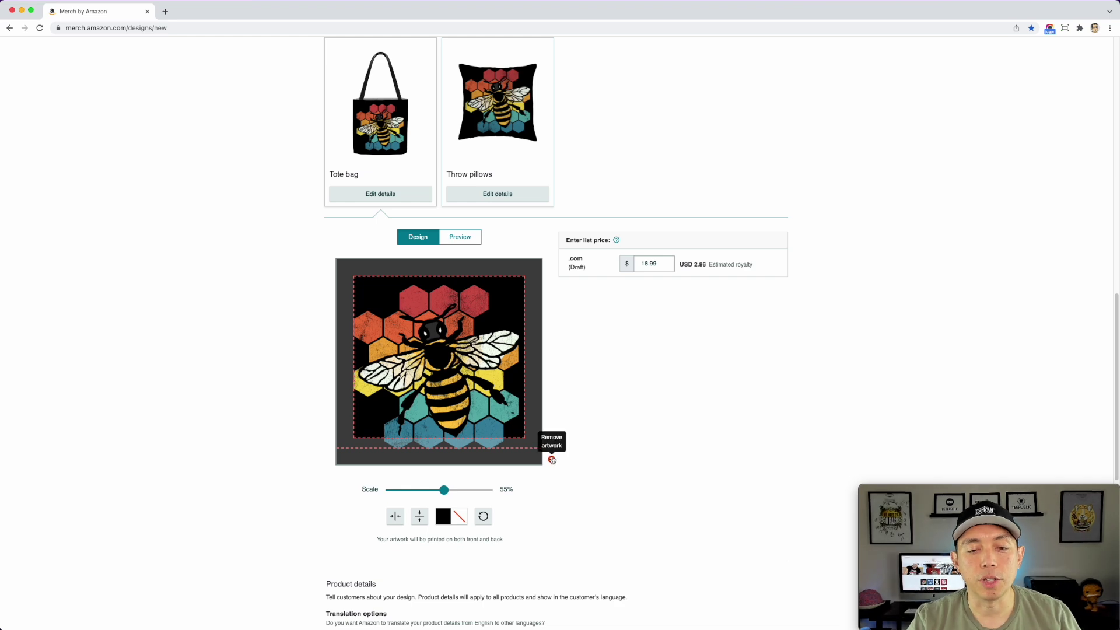
pyautogui.scroll(10, 692, 402)
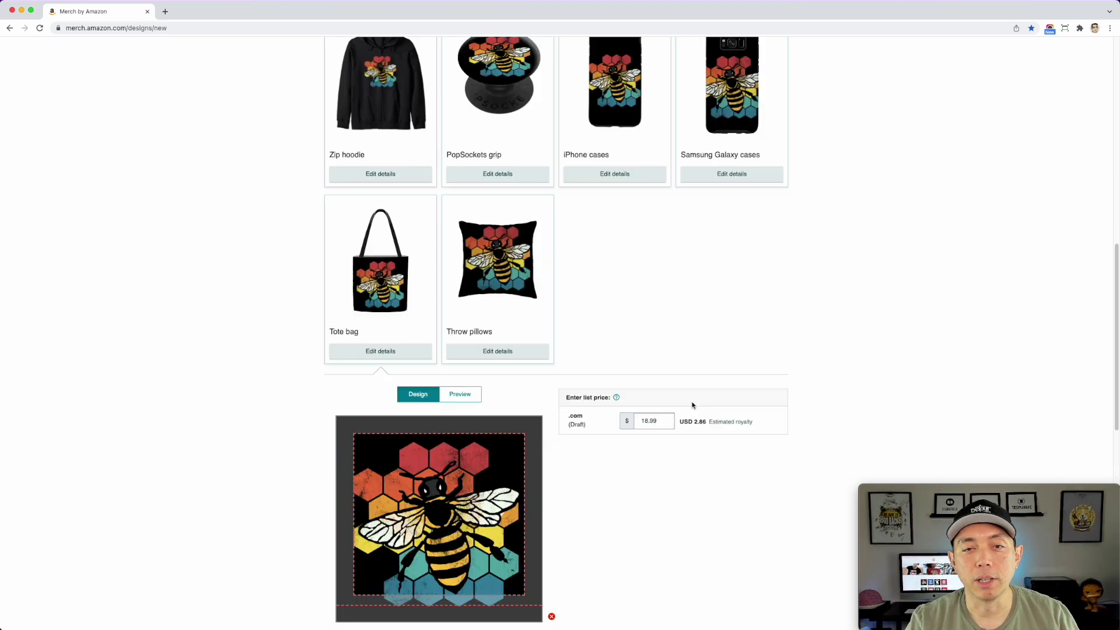
pyautogui.scroll(4, 692, 405)
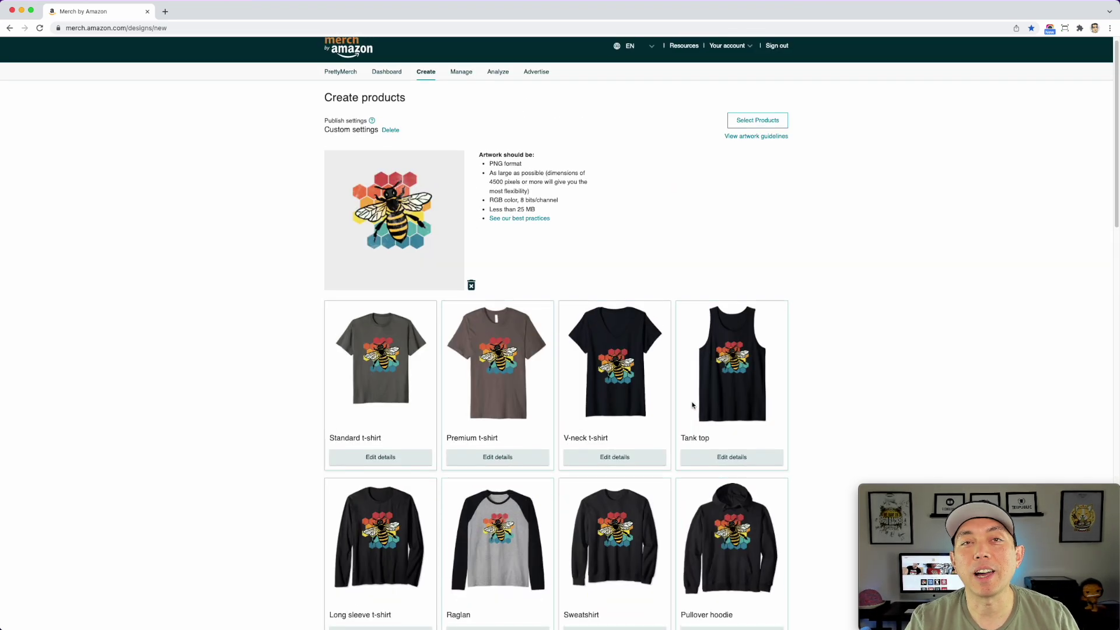
pyautogui.scroll(-2, 693, 405)
pyautogui.scroll(-2, 693, 404)
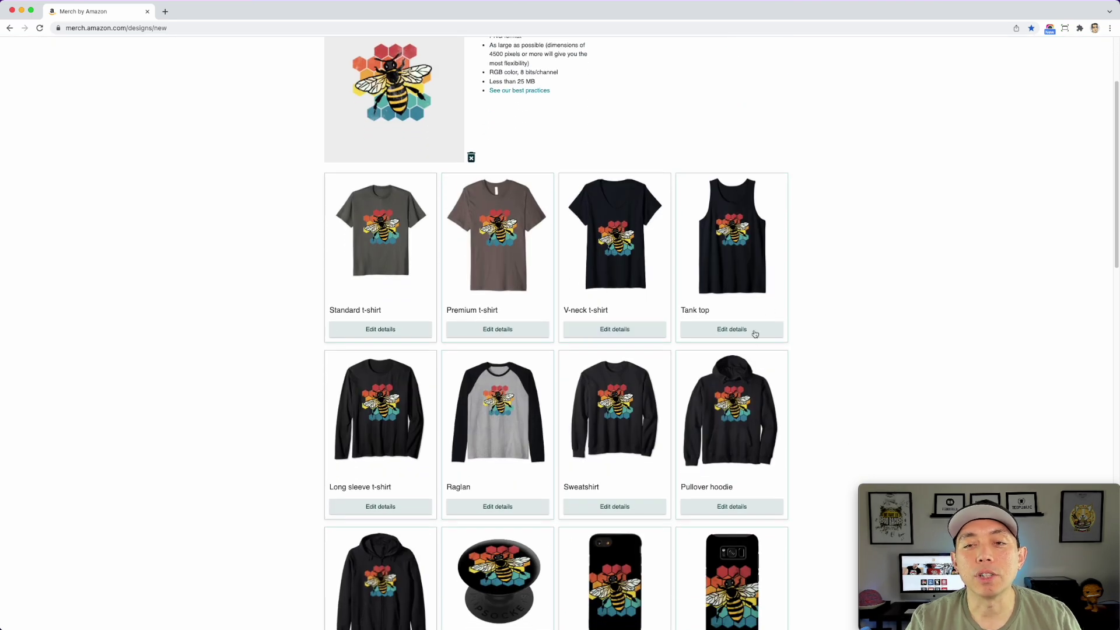
pyautogui.scroll(-5, 759, 365)
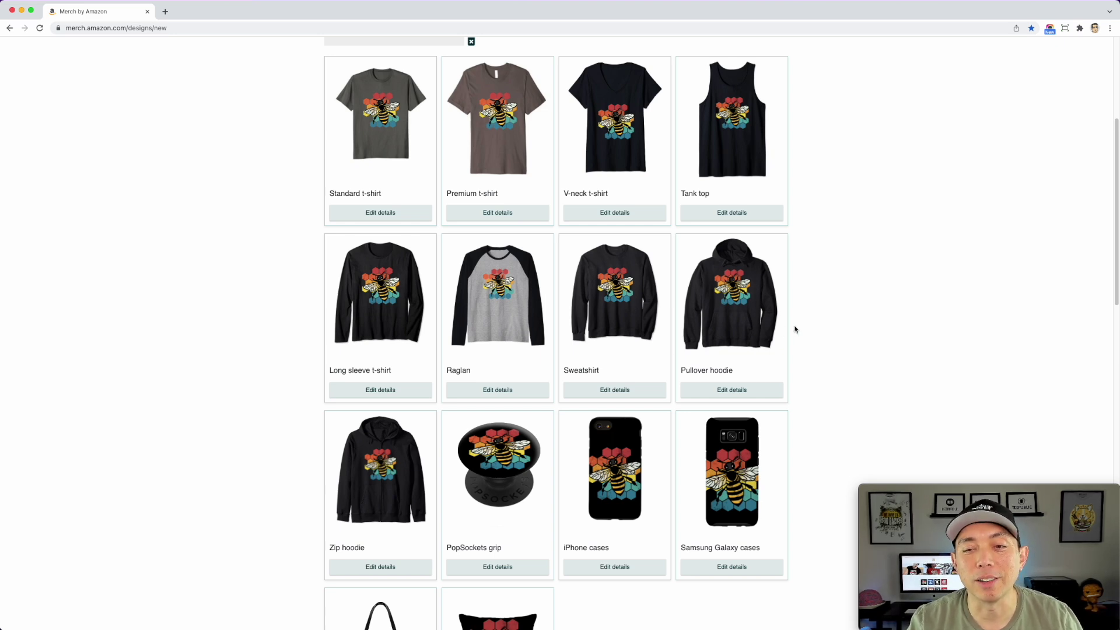
pyautogui.scroll(-5, 521, 341)
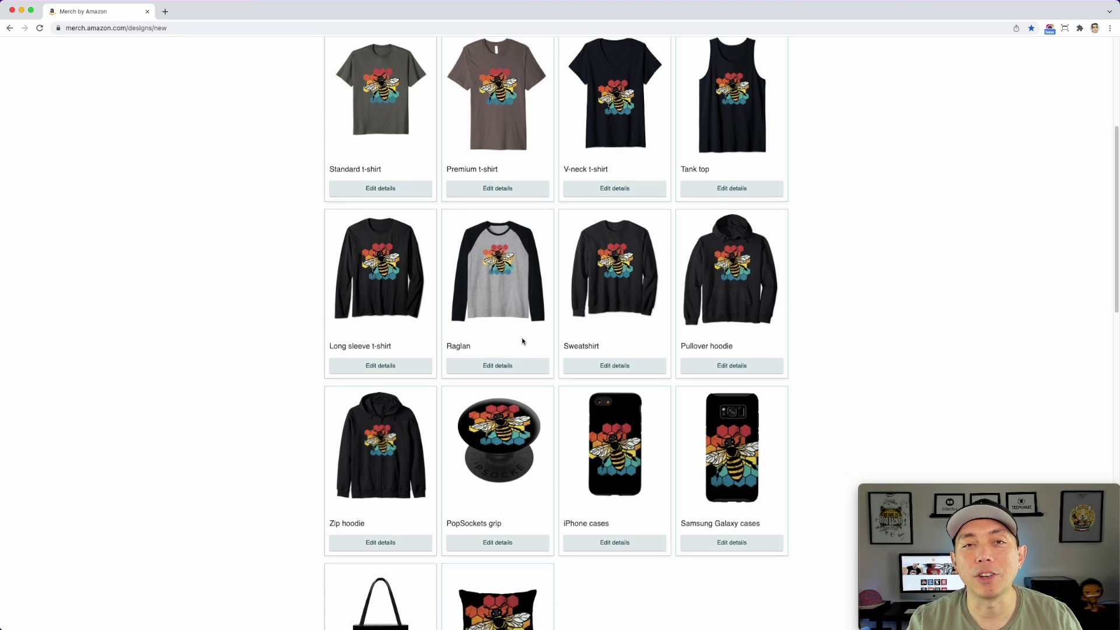
pyautogui.scroll(-10, 450, 354)
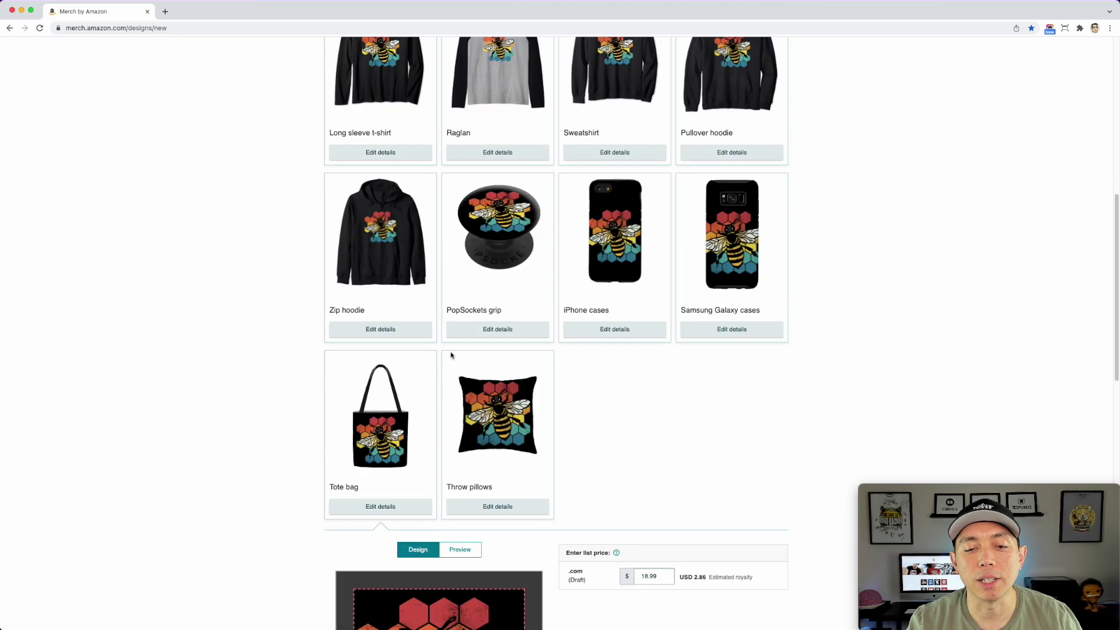
pyautogui.scroll(8, 450, 354)
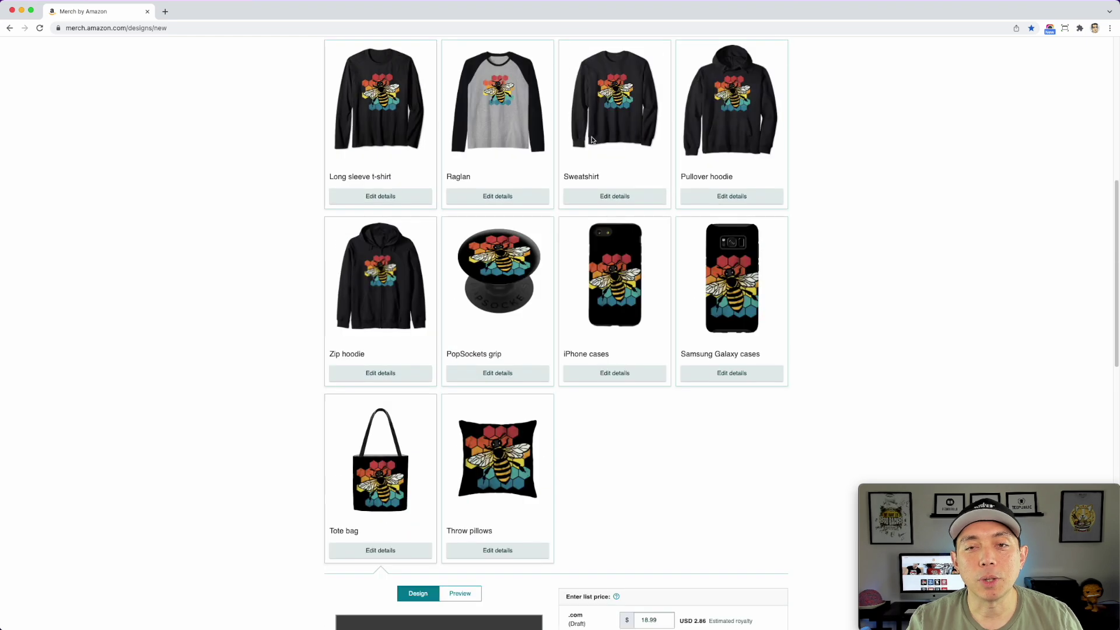
pyautogui.scroll(8, 652, 332)
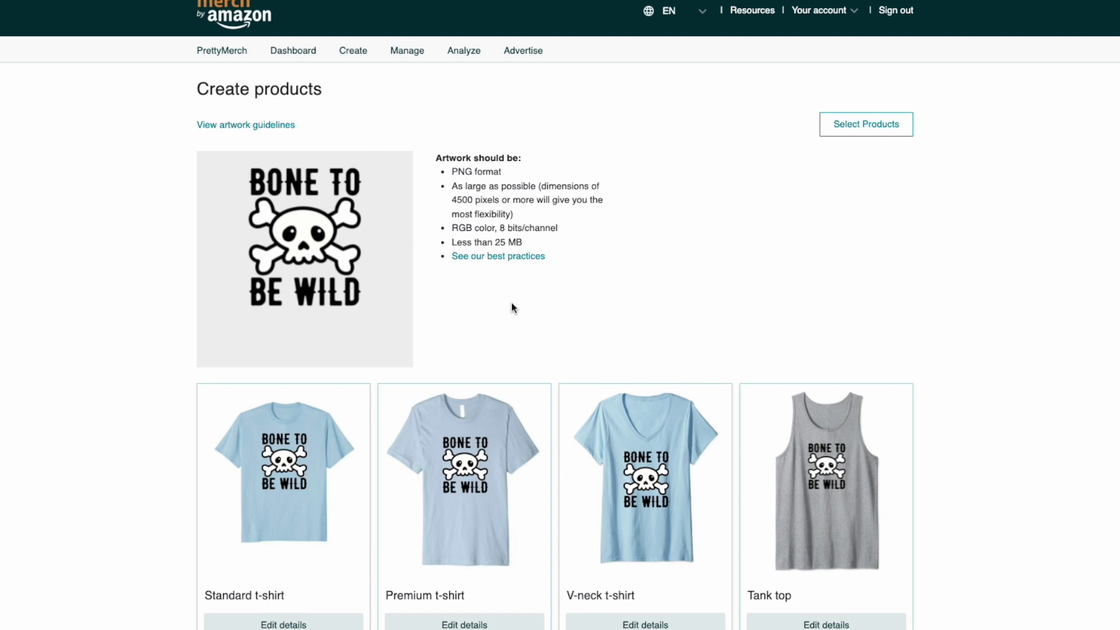
# - For the Bone to Be Wild design, select throw pillows, tote bag, Samsung Galaxy cases, iPhone cases and PopSockets grip for the .com marketplace
pyautogui.click(882, 124)
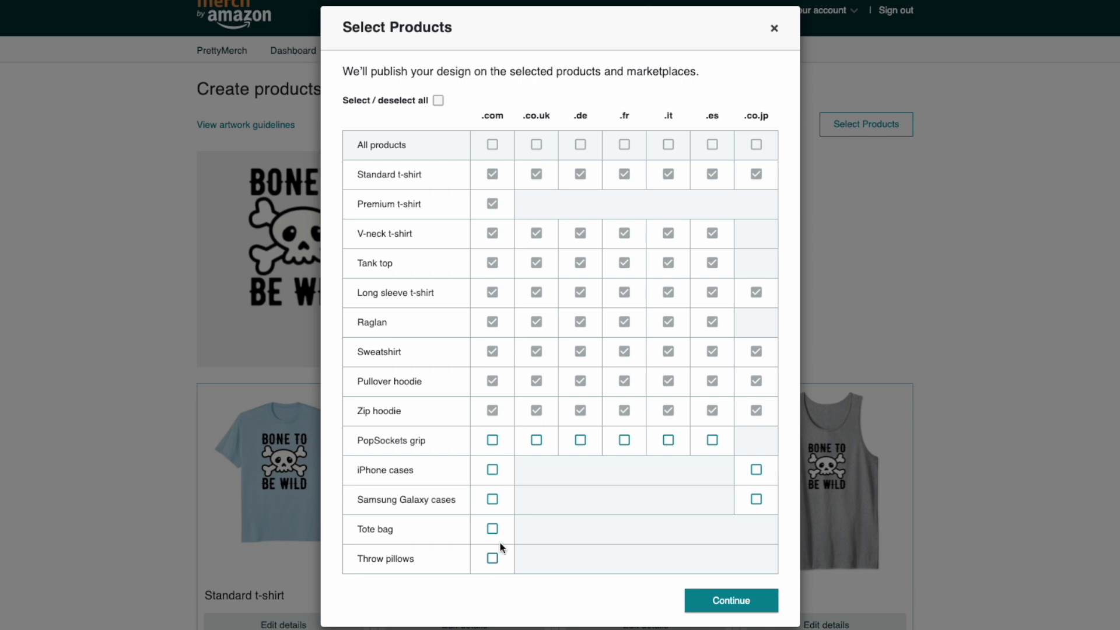
pyautogui.click(492, 558)
pyautogui.click(492, 529)
pyautogui.click(492, 499)
pyautogui.click(492, 469)
pyautogui.click(492, 440)
# - Add PopSockets grip for .co.uk, .de, .fr, .it and .es plus both phone cases for .co.jp, and continue with the product selection
pyautogui.click(536, 440)
pyautogui.click(581, 440)
pyautogui.click(624, 440)
pyautogui.click(668, 440)
pyautogui.click(712, 440)
pyautogui.click(756, 469)
pyautogui.click(756, 499)
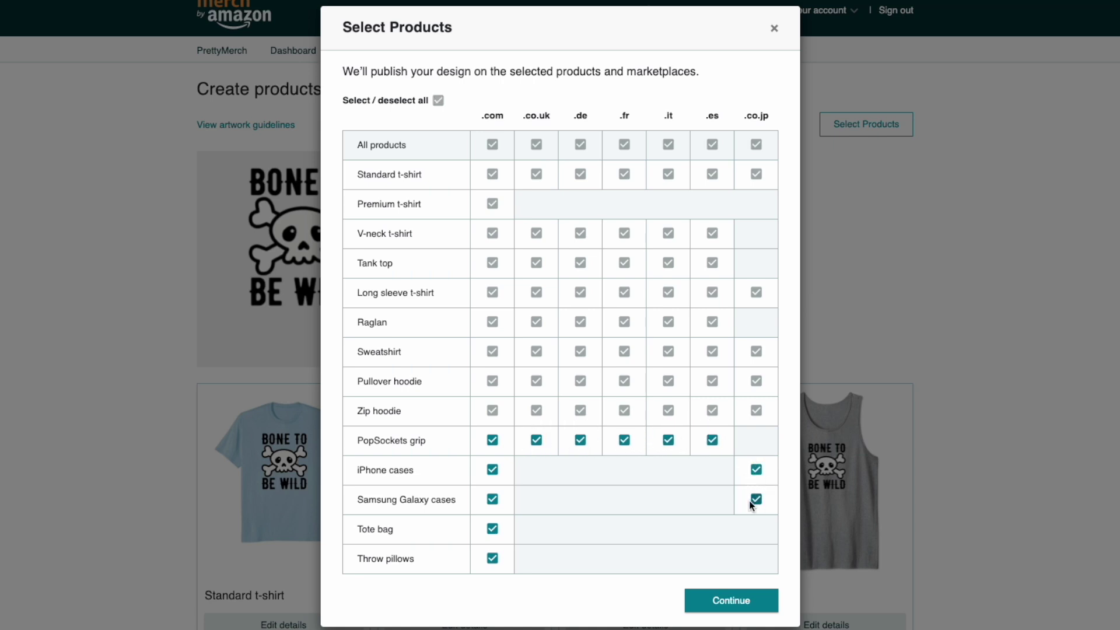
pyautogui.click(747, 607)
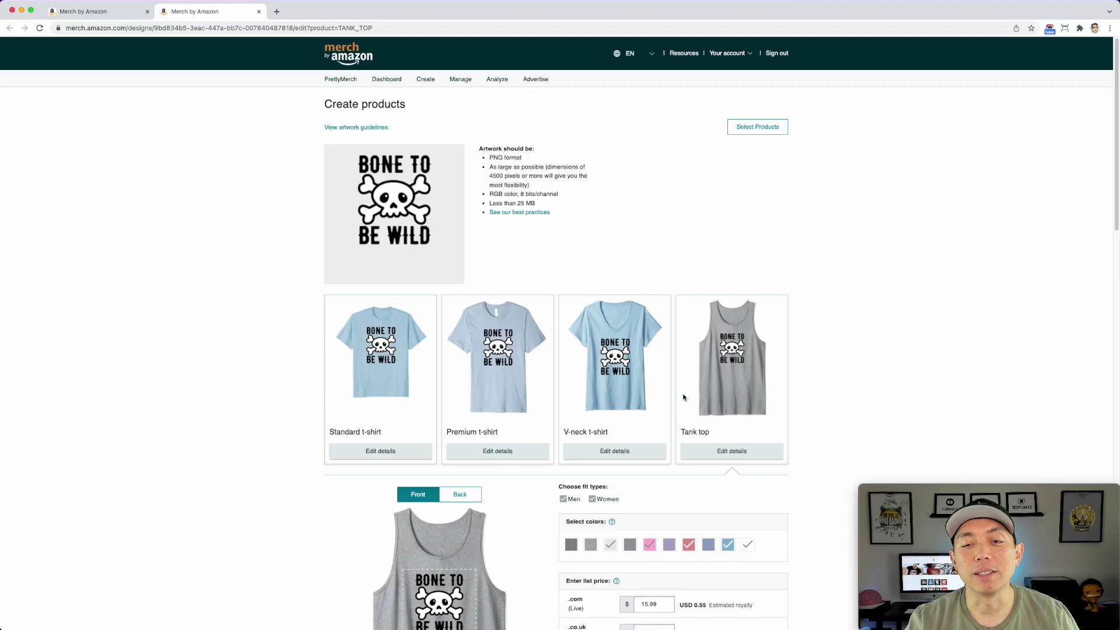
# - Open the PopSockets grip's design details and try the skull artwork at 10%, 9% and 7% scale, repositioning it within the circle
pyautogui.scroll(-12, 683, 397)
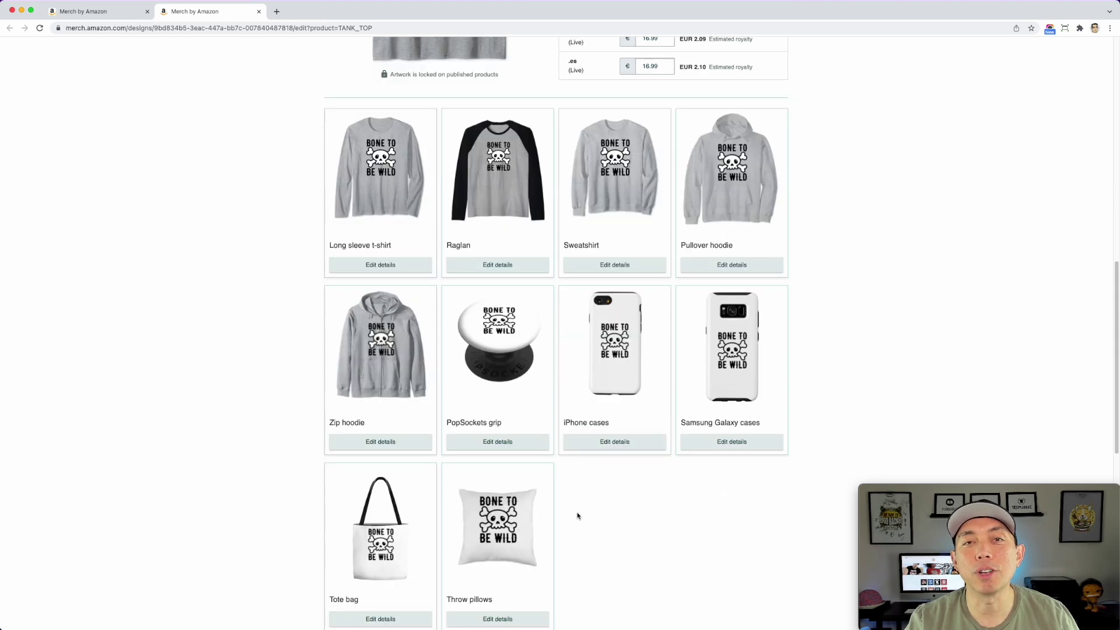
pyautogui.click(508, 441)
pyautogui.moveTo(390, 481); pyautogui.dragTo(395, 481)
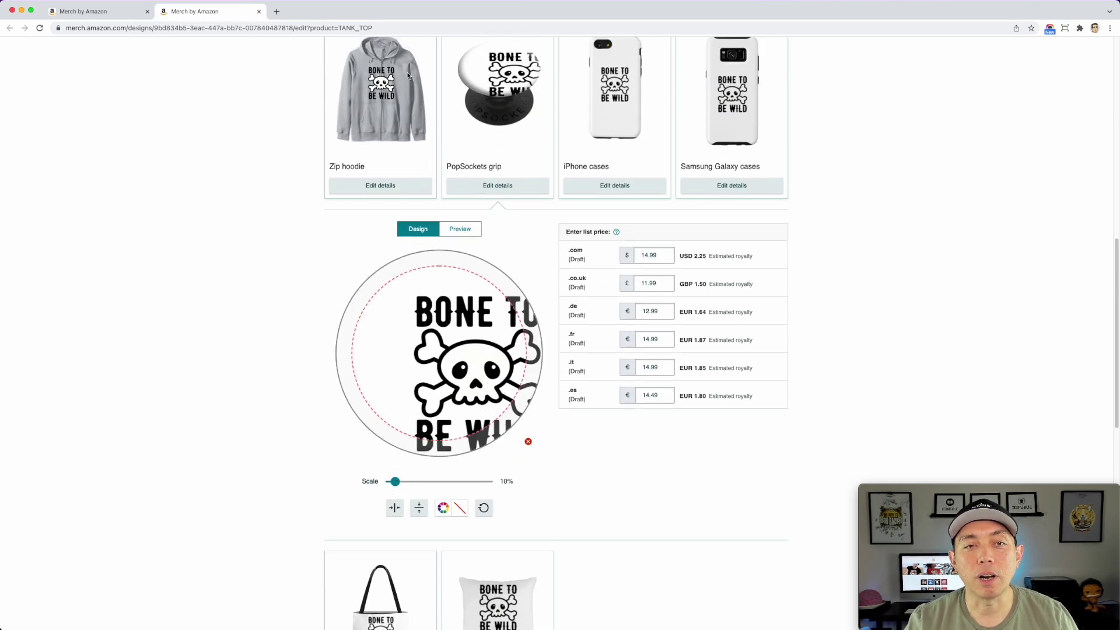
pyautogui.moveTo(501, 337); pyautogui.dragTo(469, 321)
pyautogui.moveTo(395, 481); pyautogui.dragTo(393, 481)
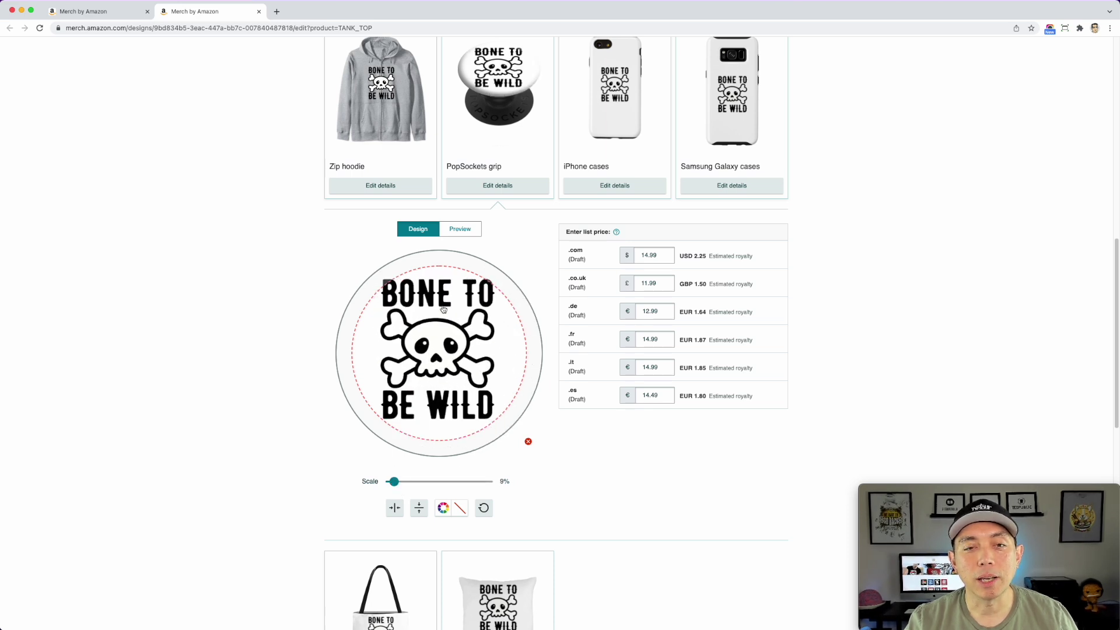
pyautogui.moveTo(454, 306); pyautogui.dragTo(457, 310)
pyautogui.moveTo(394, 481); pyautogui.dragTo(391, 482)
pyautogui.moveTo(454, 385); pyautogui.dragTo(444, 372)
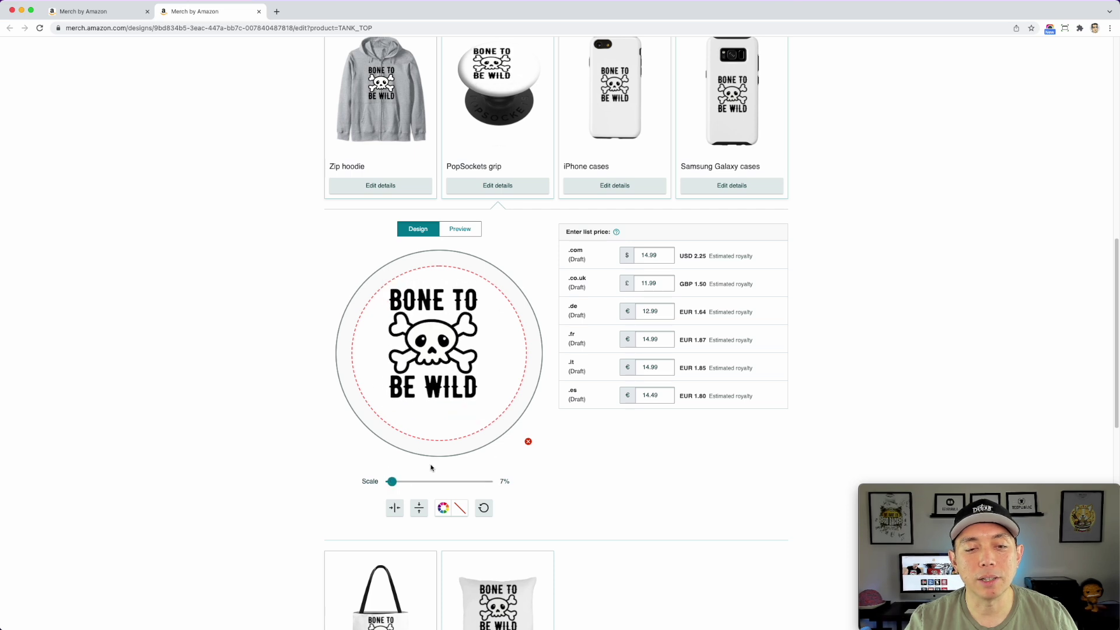
# - Set the PopSockets grip artwork's scale to 8% and centre it inside the safe area, after trying it at 9%
pyautogui.moveTo(392, 481); pyautogui.dragTo(393, 481)
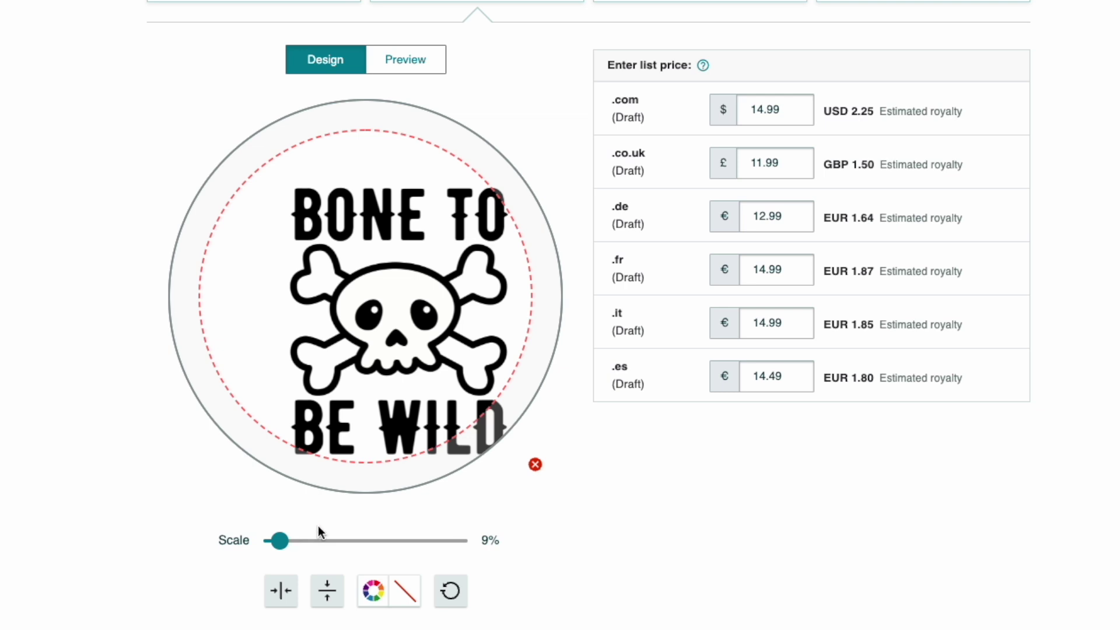
pyautogui.moveTo(393, 292); pyautogui.dragTo(369, 272)
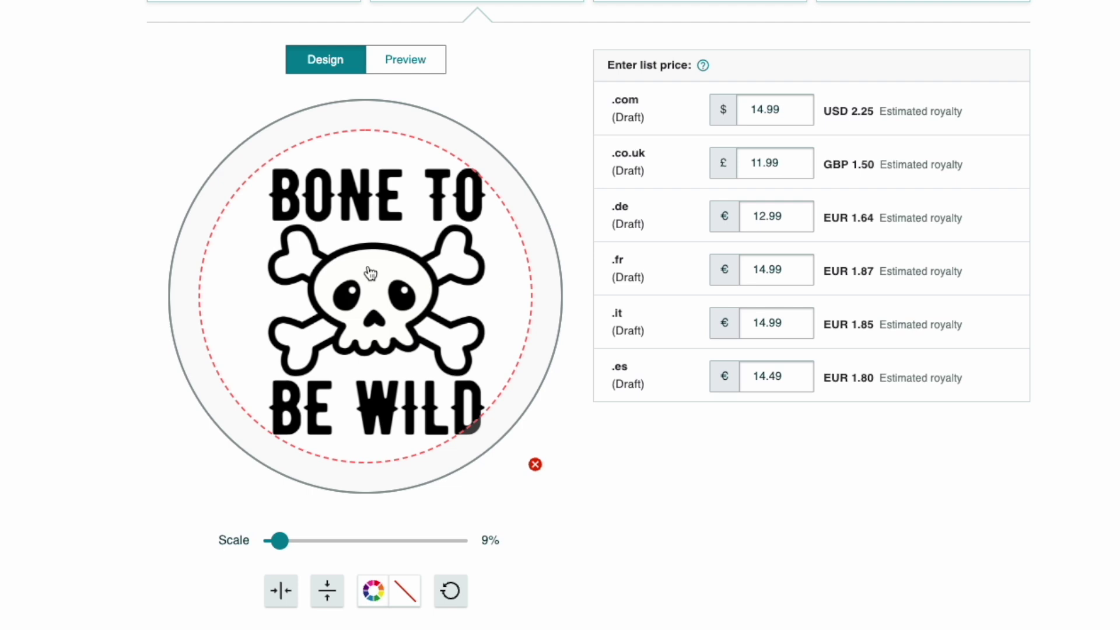
pyautogui.moveTo(371, 270); pyautogui.dragTo(364, 261)
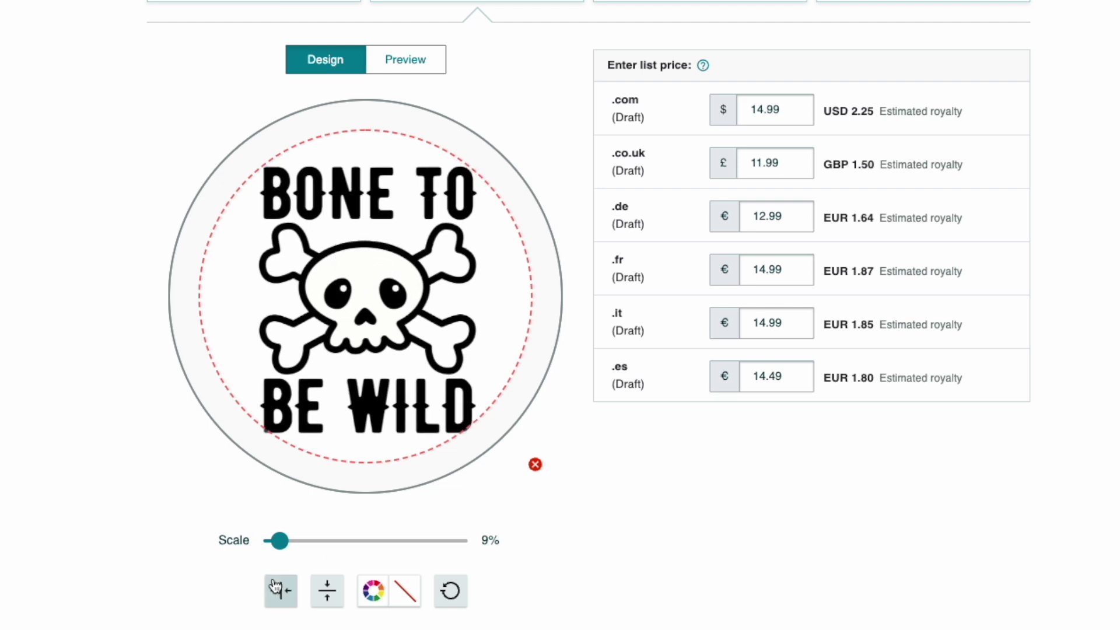
pyautogui.moveTo(279, 541); pyautogui.dragTo(277, 539)
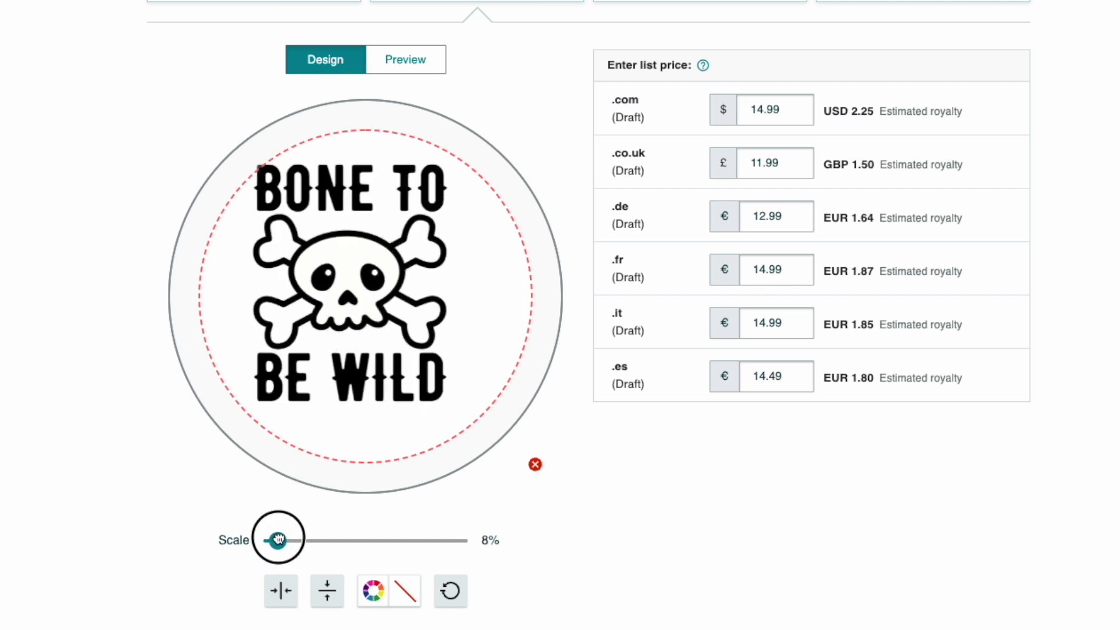
pyautogui.moveTo(363, 229)
pyautogui.mouseDown()
pyautogui.moveTo(379, 228)
pyautogui.moveTo(382, 239)
pyautogui.mouseUp()
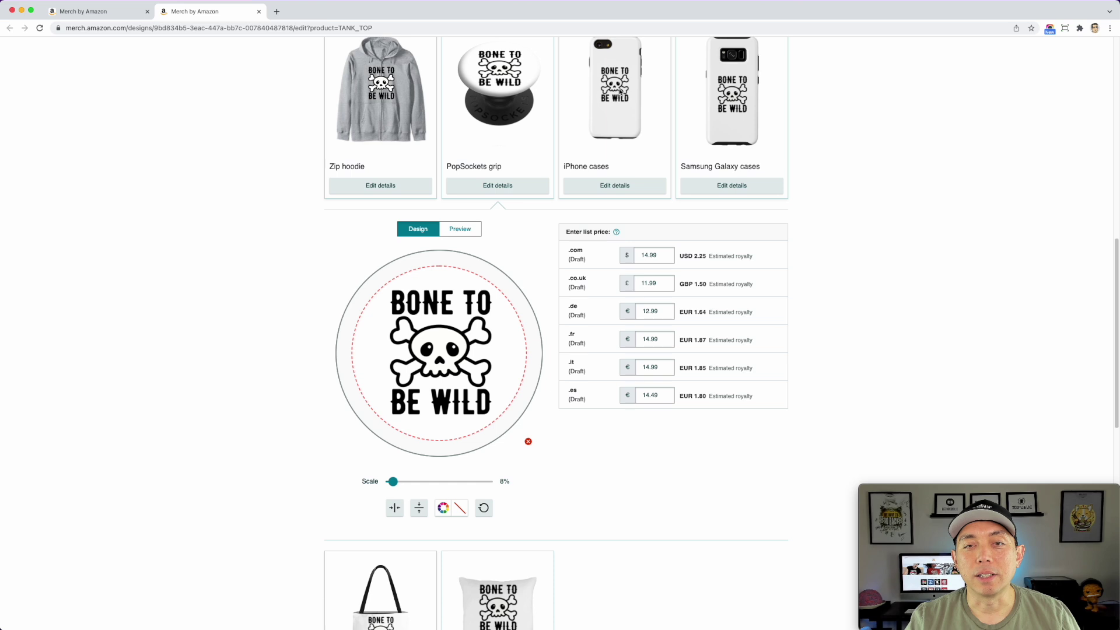
# - Set the skull artwork's scale to 29% on the iPhone cases and collapse that product's details
pyautogui.click(622, 185)
pyautogui.click(415, 555)
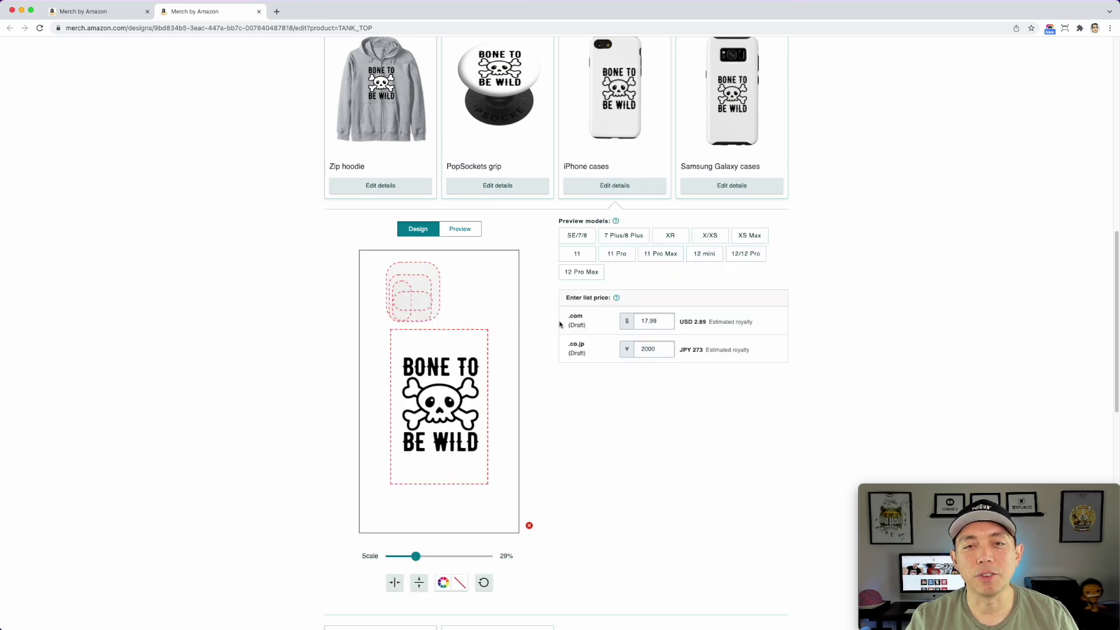
pyautogui.scroll(-6, 601, 156)
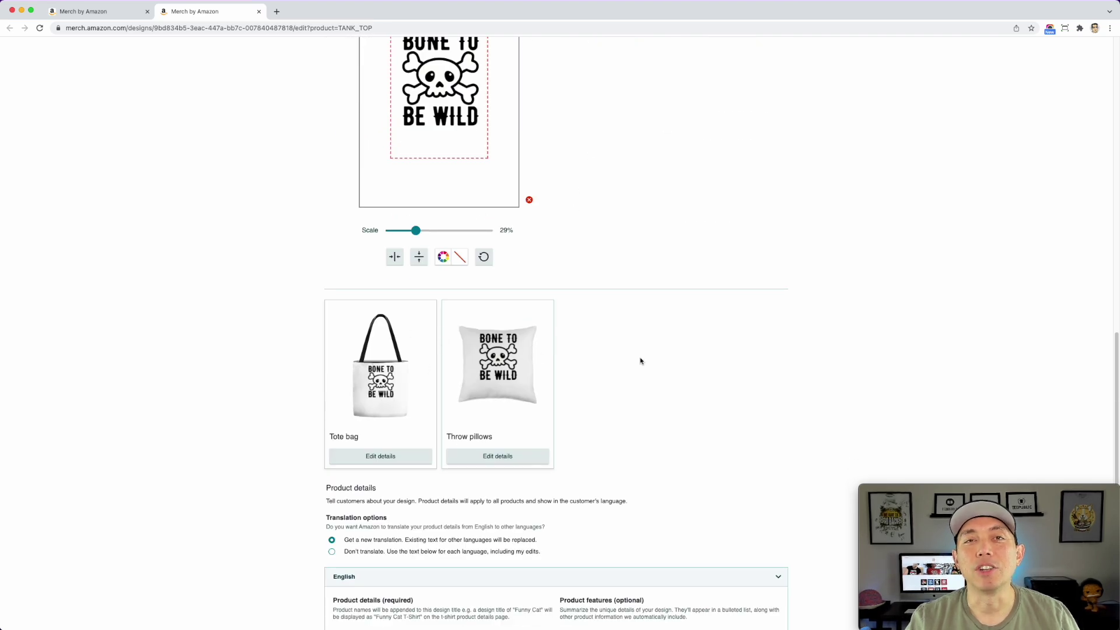
pyautogui.scroll(7, 640, 360)
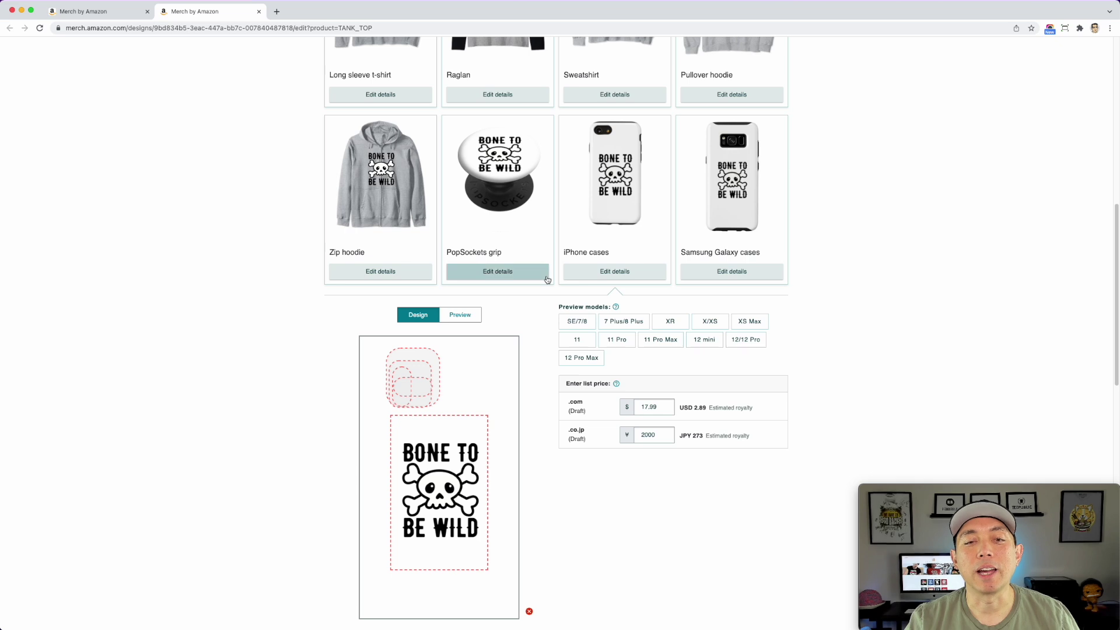
pyautogui.scroll(-1, 600, 277)
pyautogui.click(631, 273)
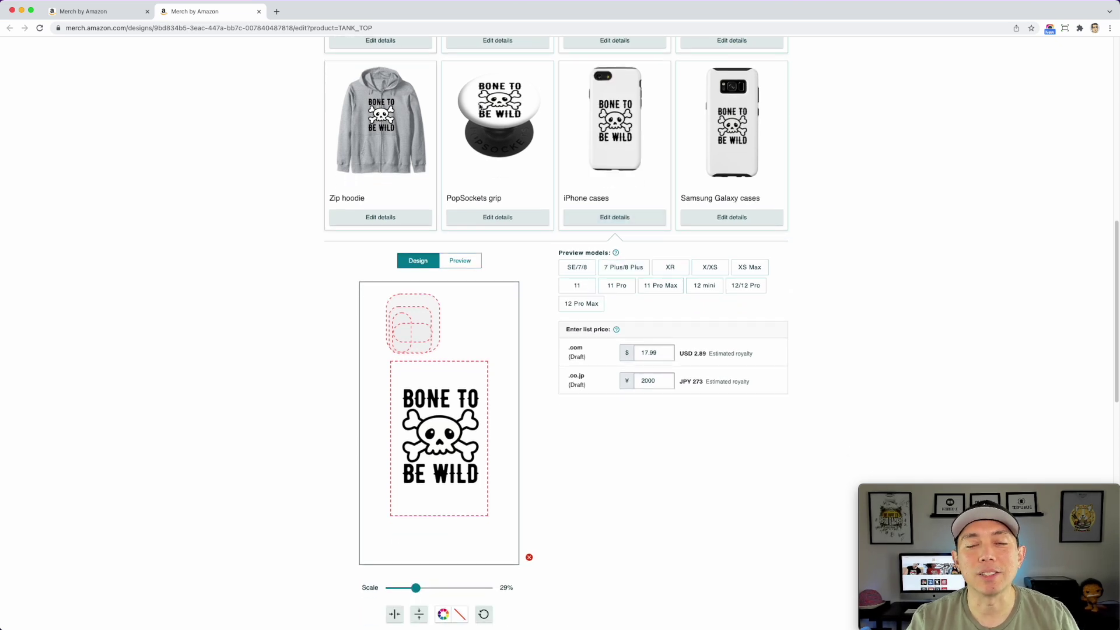
pyautogui.scroll(2, 537, 195)
pyautogui.scroll(8, 537, 195)
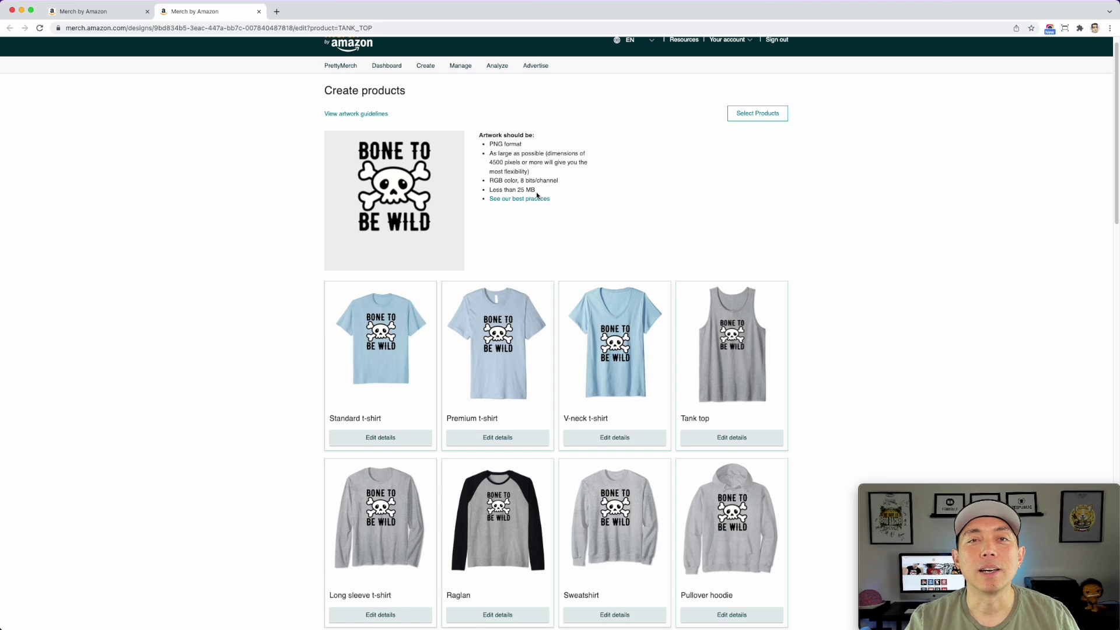
pyautogui.scroll(1, 538, 195)
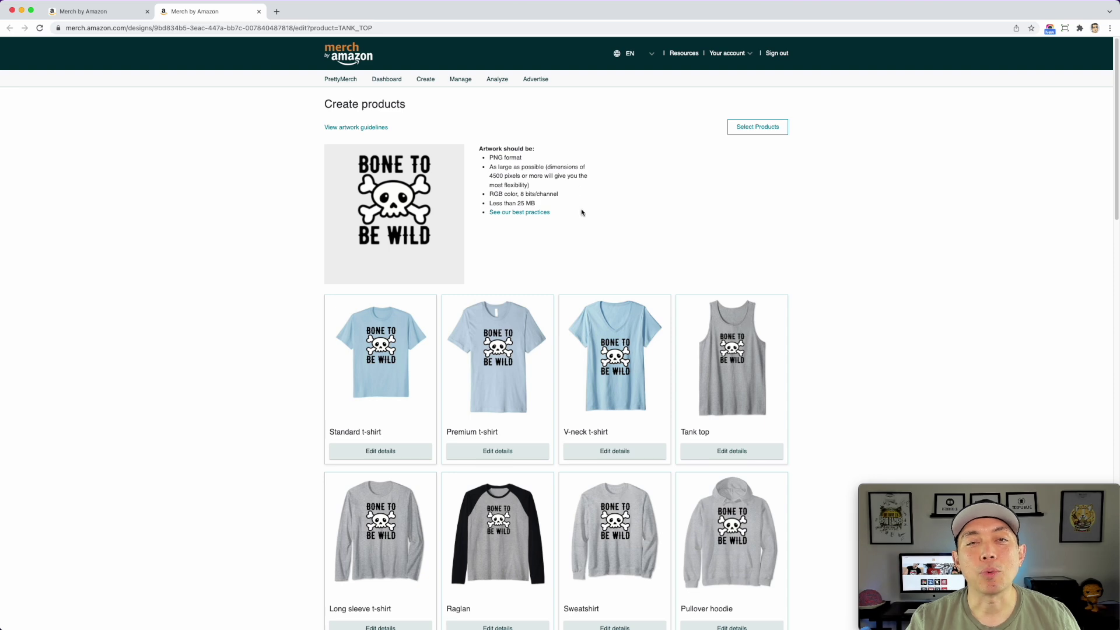
pyautogui.scroll(-10, 581, 212)
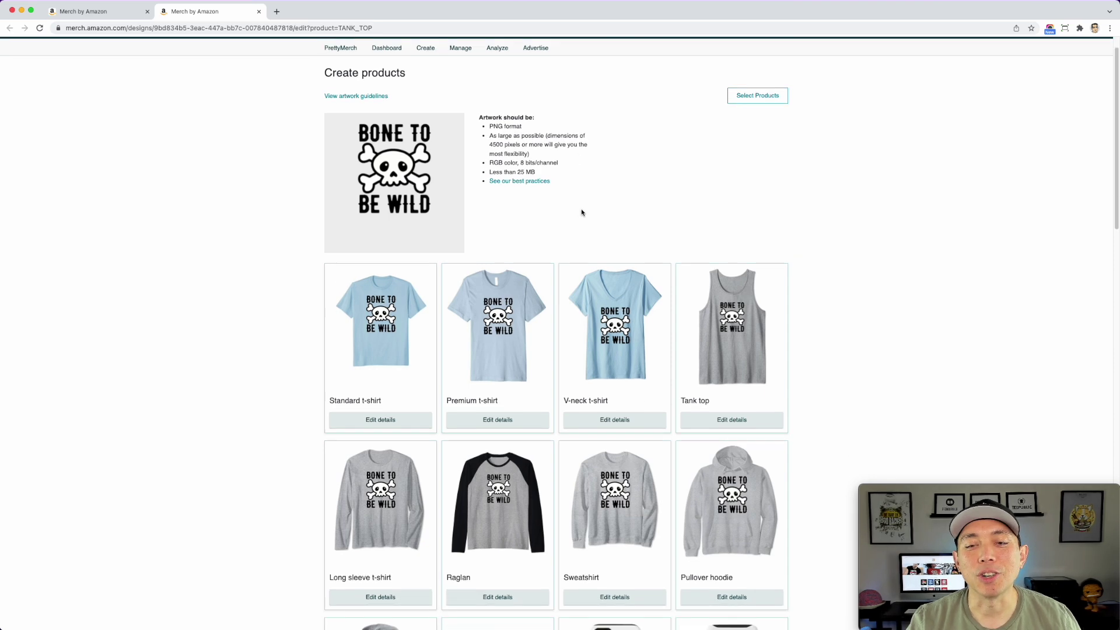
pyautogui.scroll(-4, 567, 394)
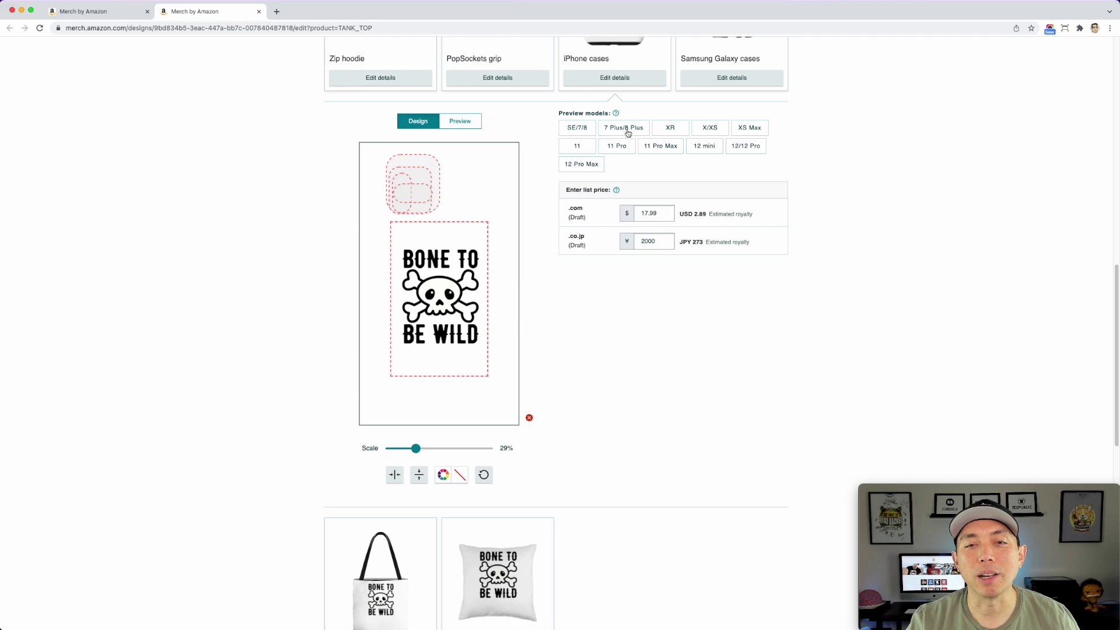
pyautogui.click(620, 82)
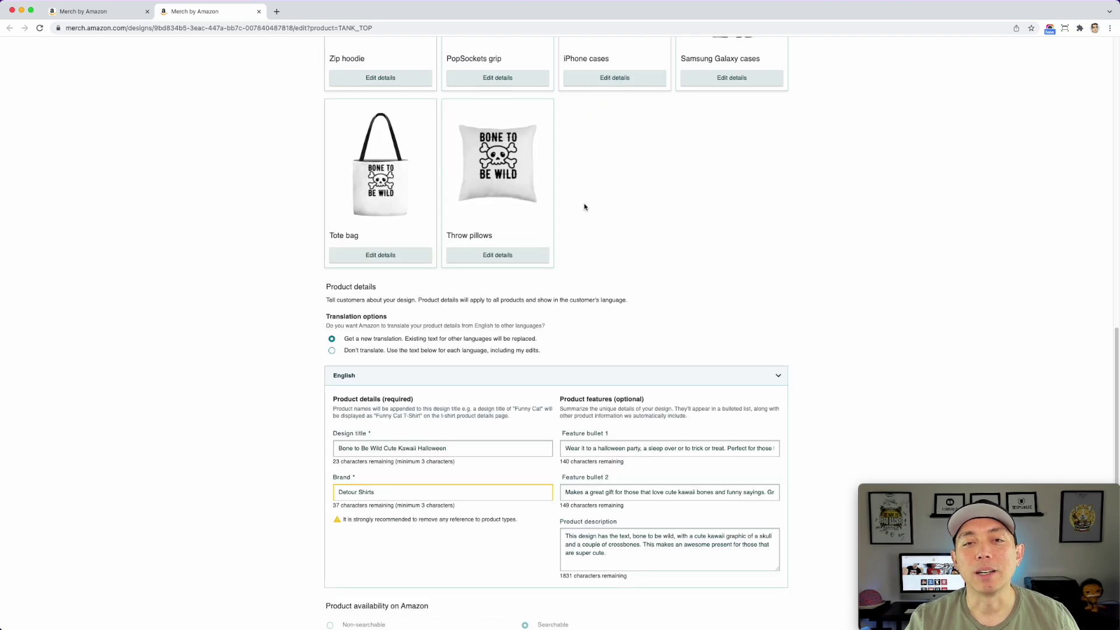
# - Review the Bone to Be Wild artwork on all the product mockups, from t-shirts and hoodies to the newly added accessories
pyautogui.scroll(4, 729, 321)
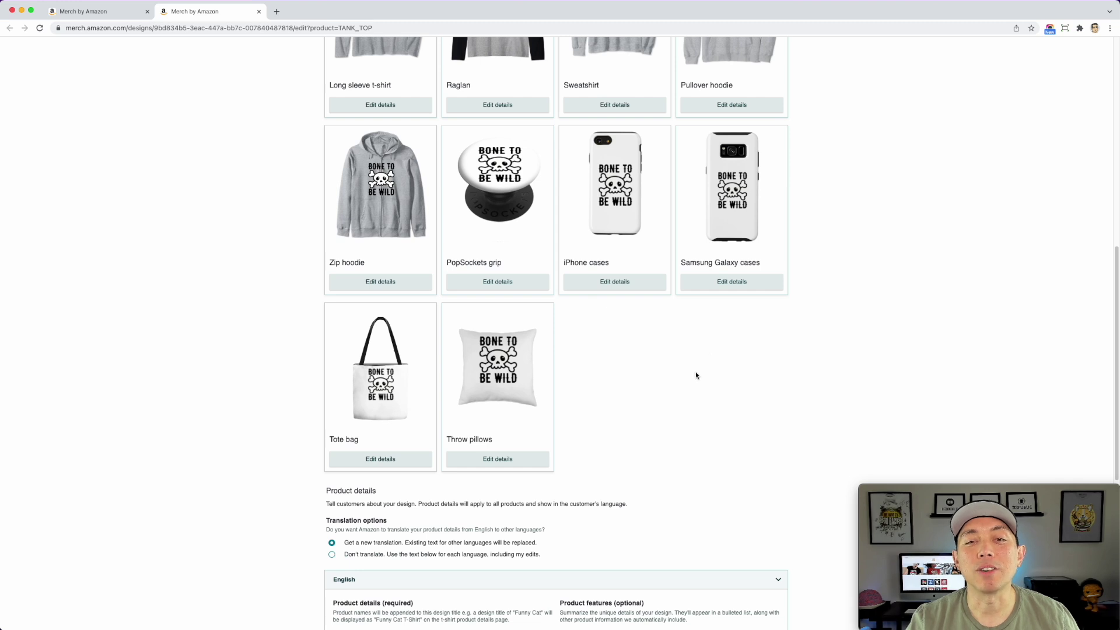
pyautogui.scroll(-1, 695, 375)
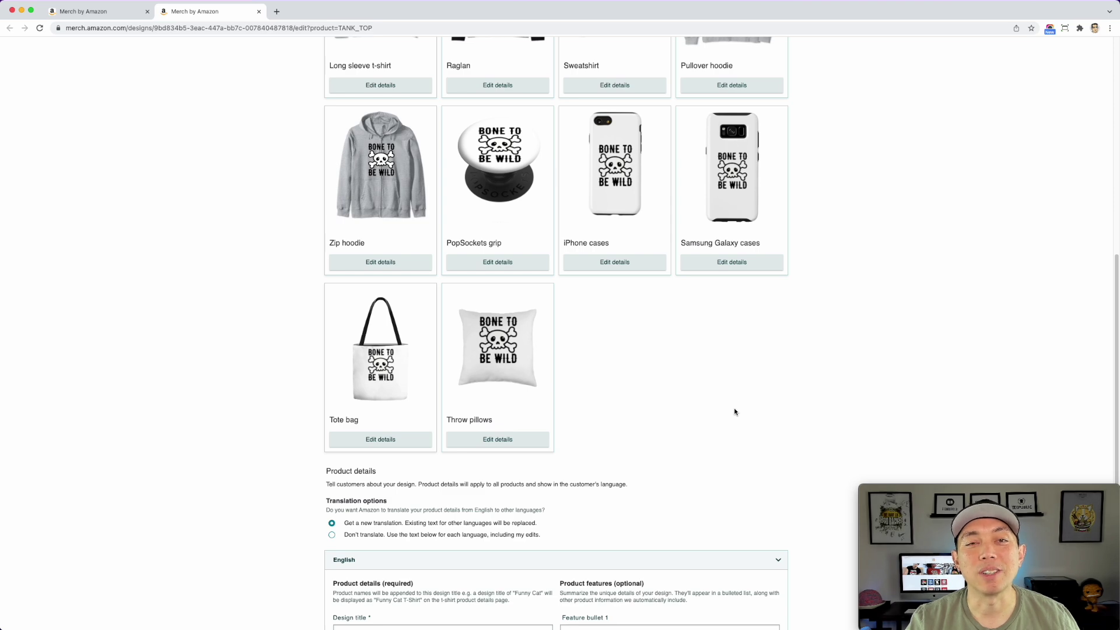
pyautogui.scroll(5, 732, 411)
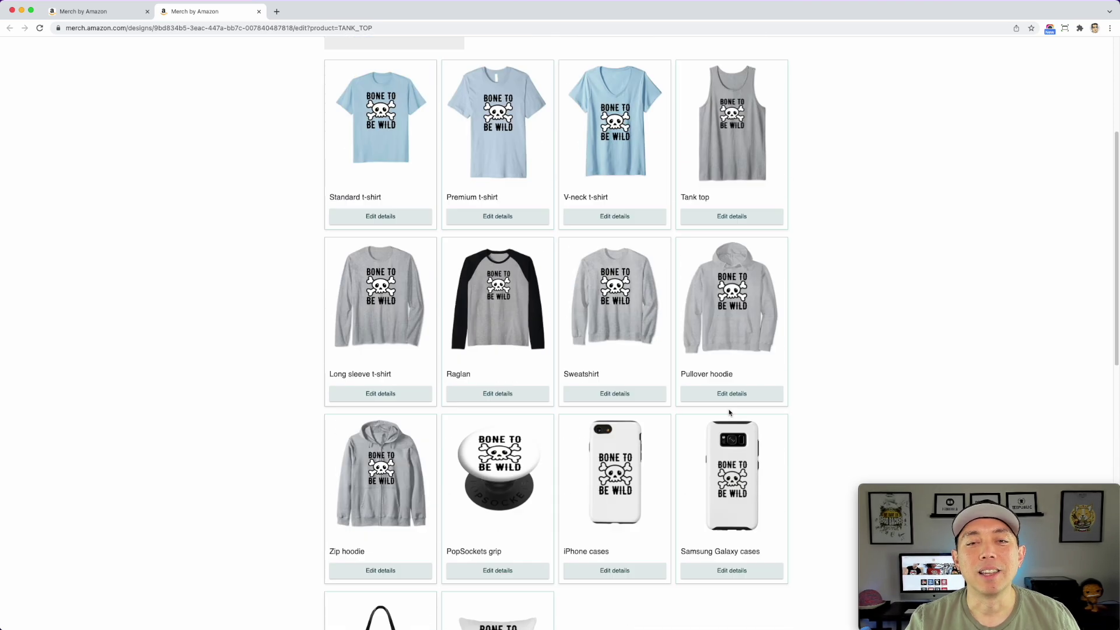
pyautogui.scroll(4, 487, 166)
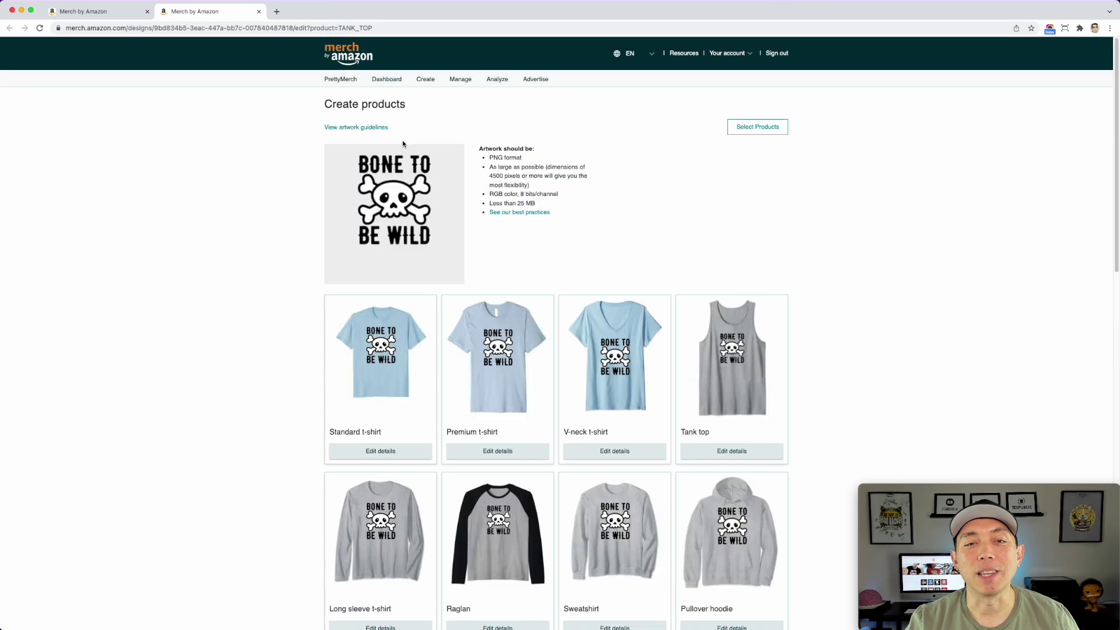
pyautogui.scroll(-8, 648, 337)
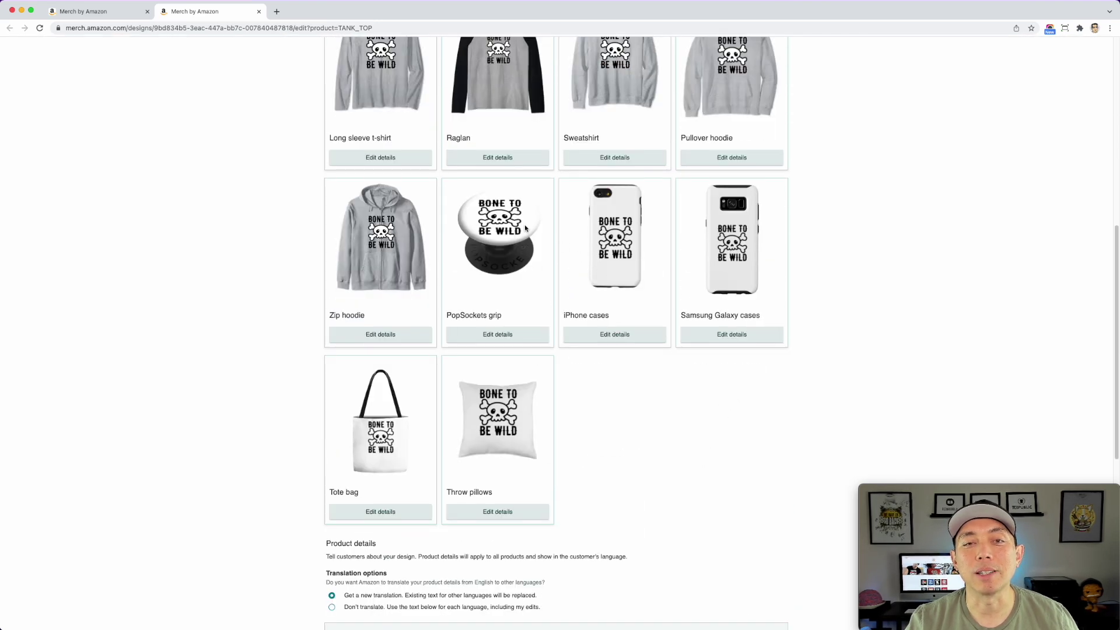
pyautogui.moveTo(956, 619)
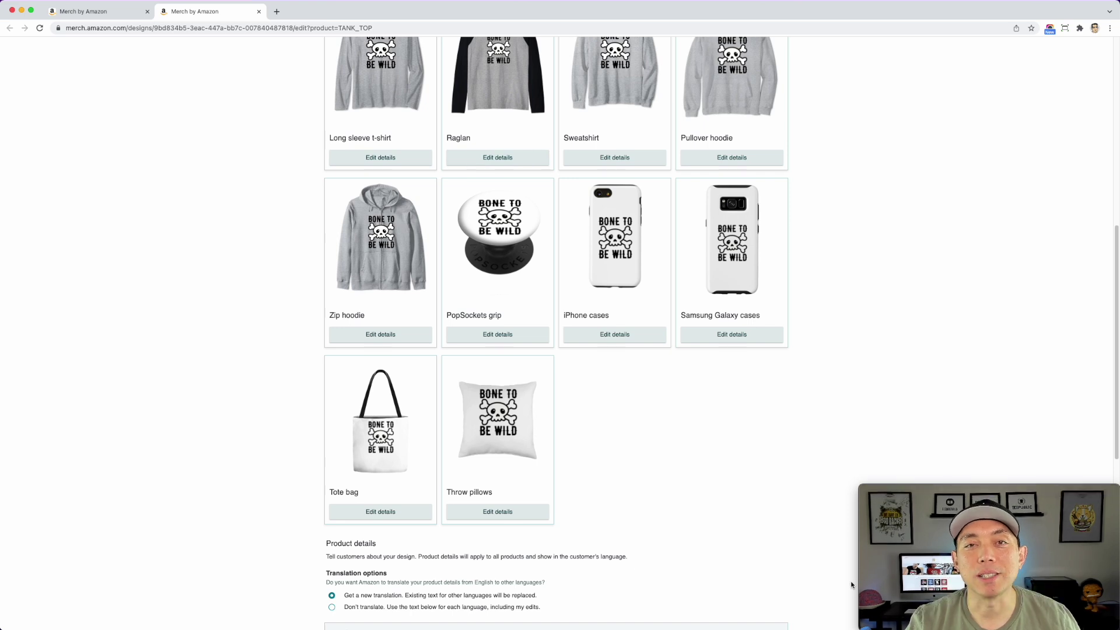
pyautogui.scroll(1, 694, 459)
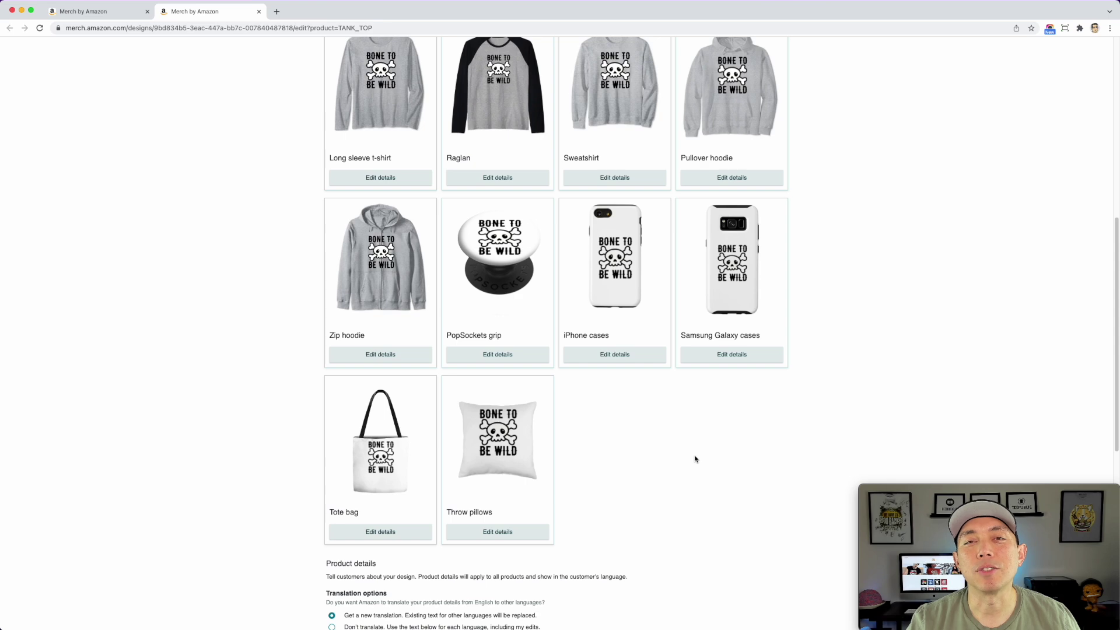
pyautogui.scroll(10, 695, 458)
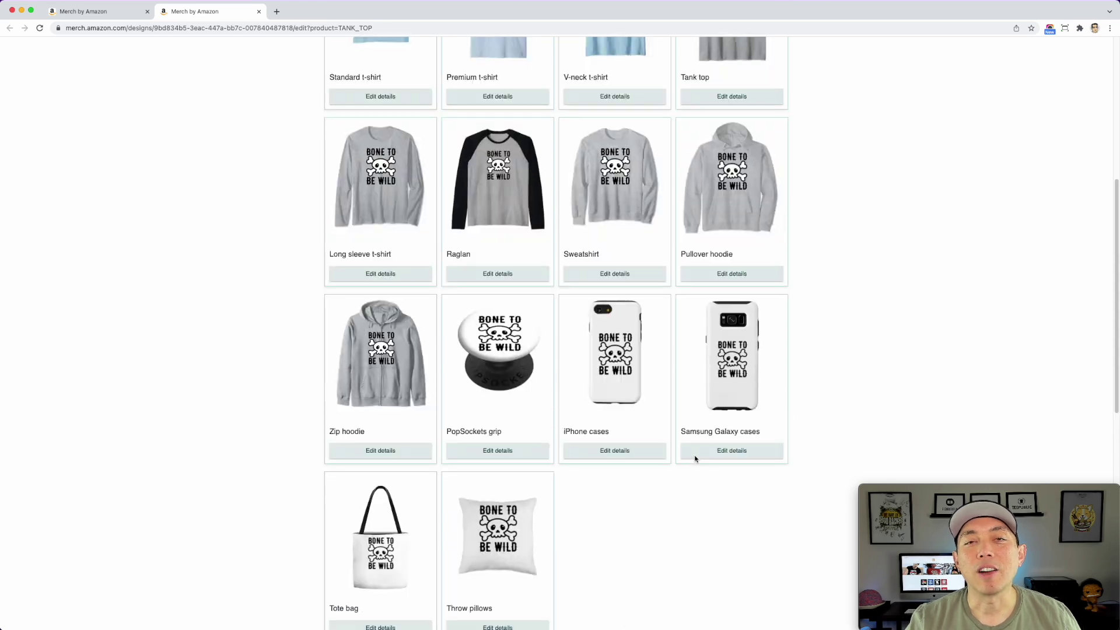
pyautogui.scroll(4, 695, 459)
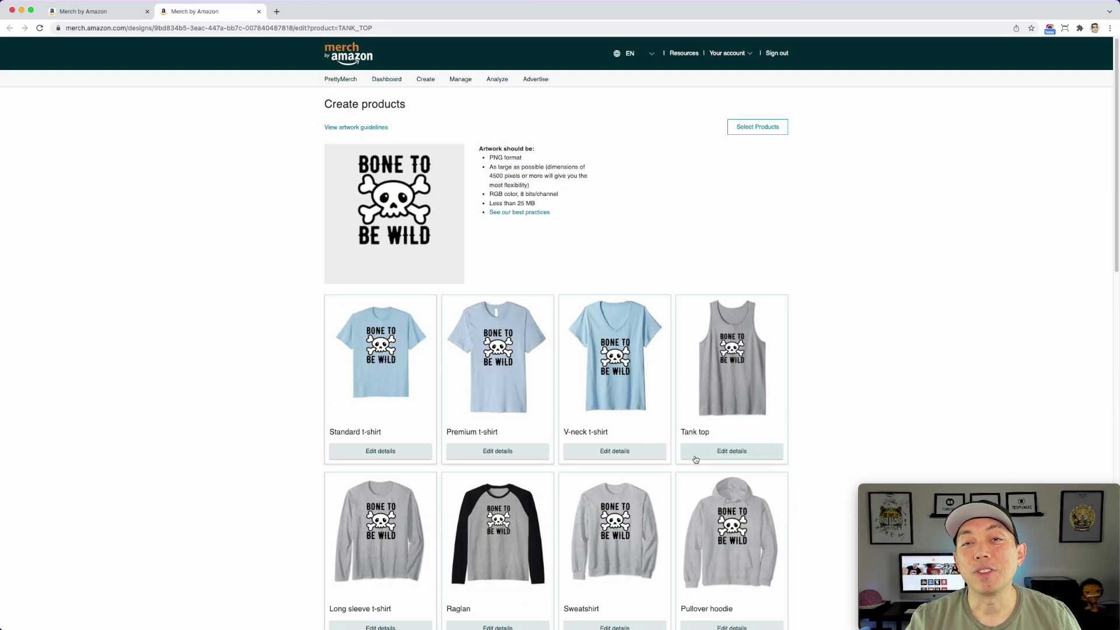